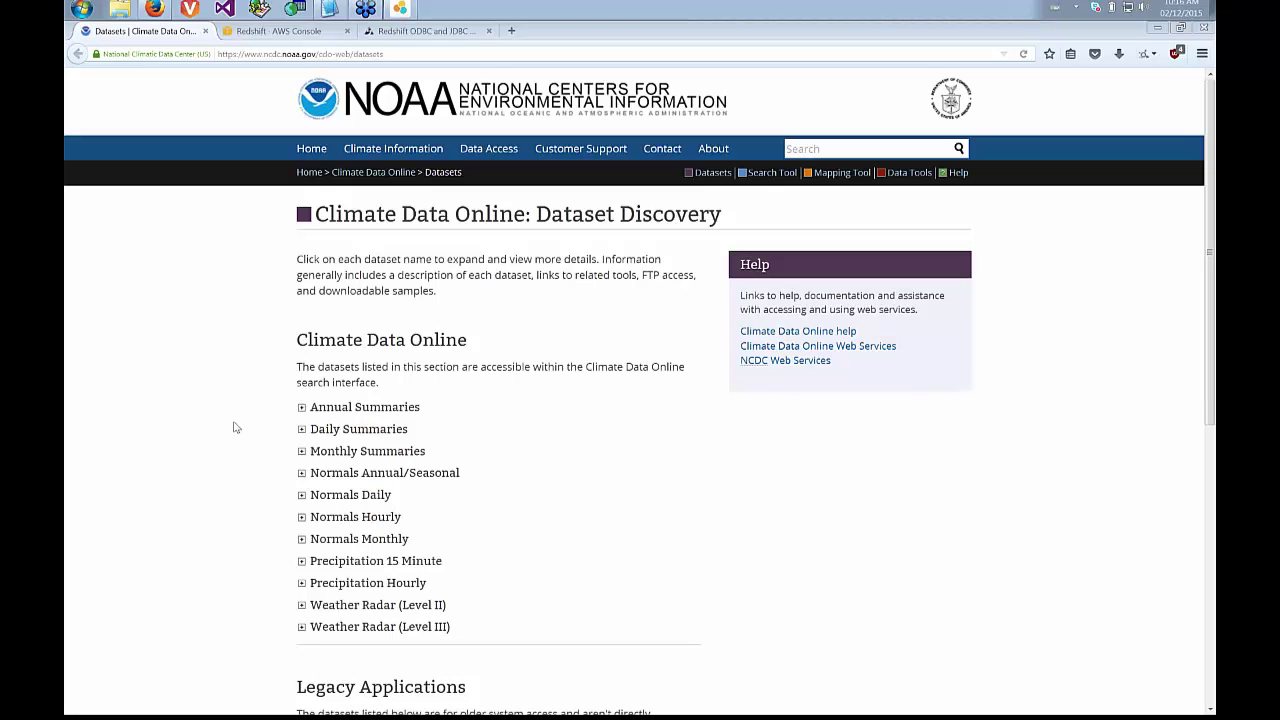
- Expand the Daily Summaries dataset on the NOAA dataset page and read its description
click(302, 430)
click(302, 430)
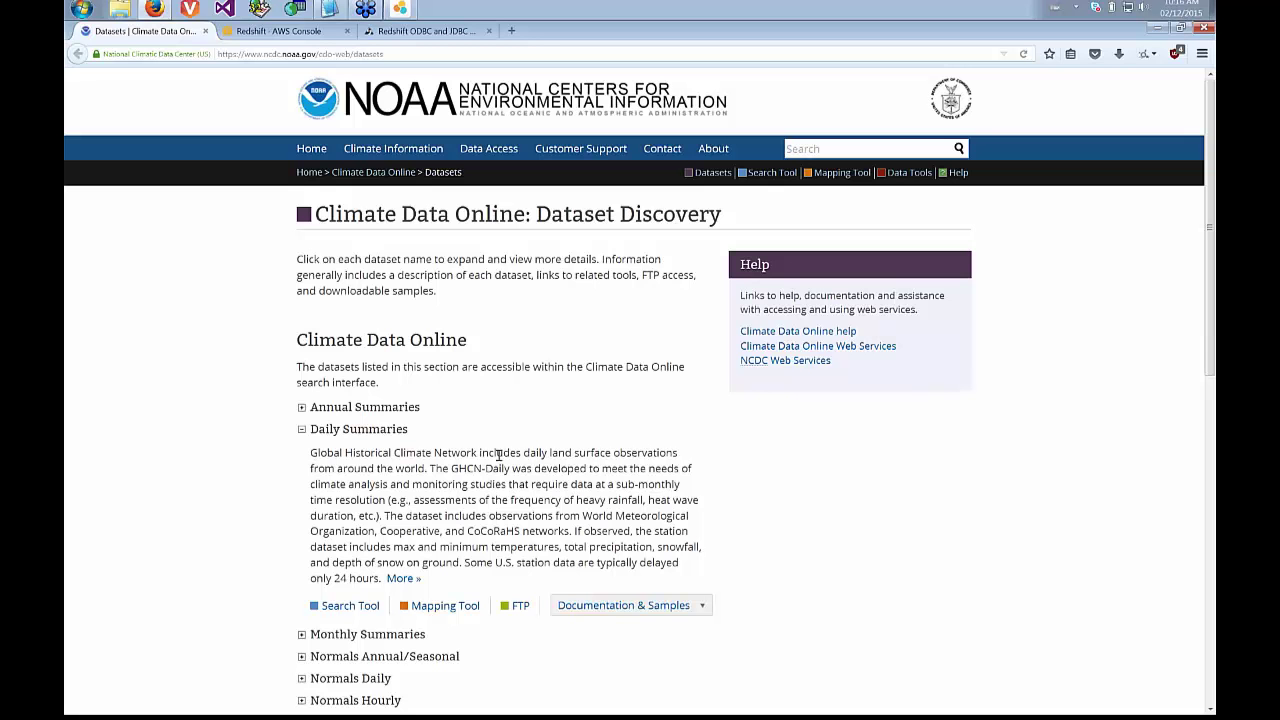
drag(512, 452, 508, 531)
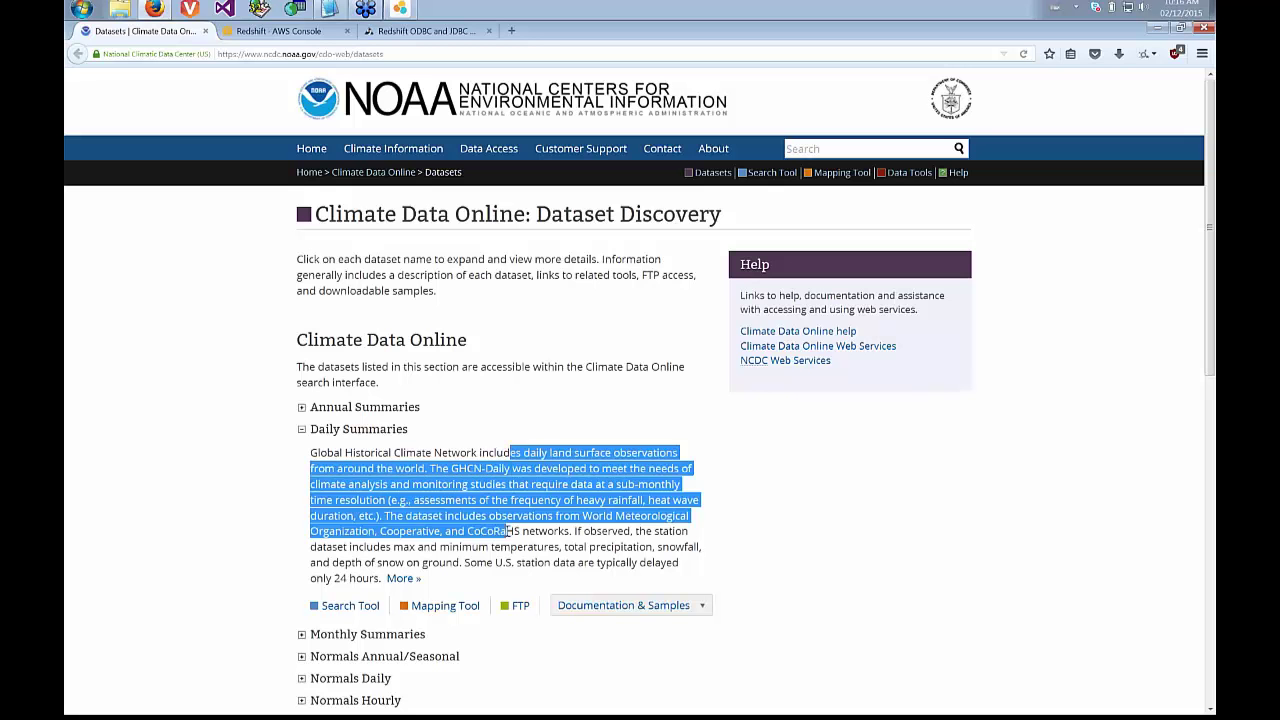
click(508, 531)
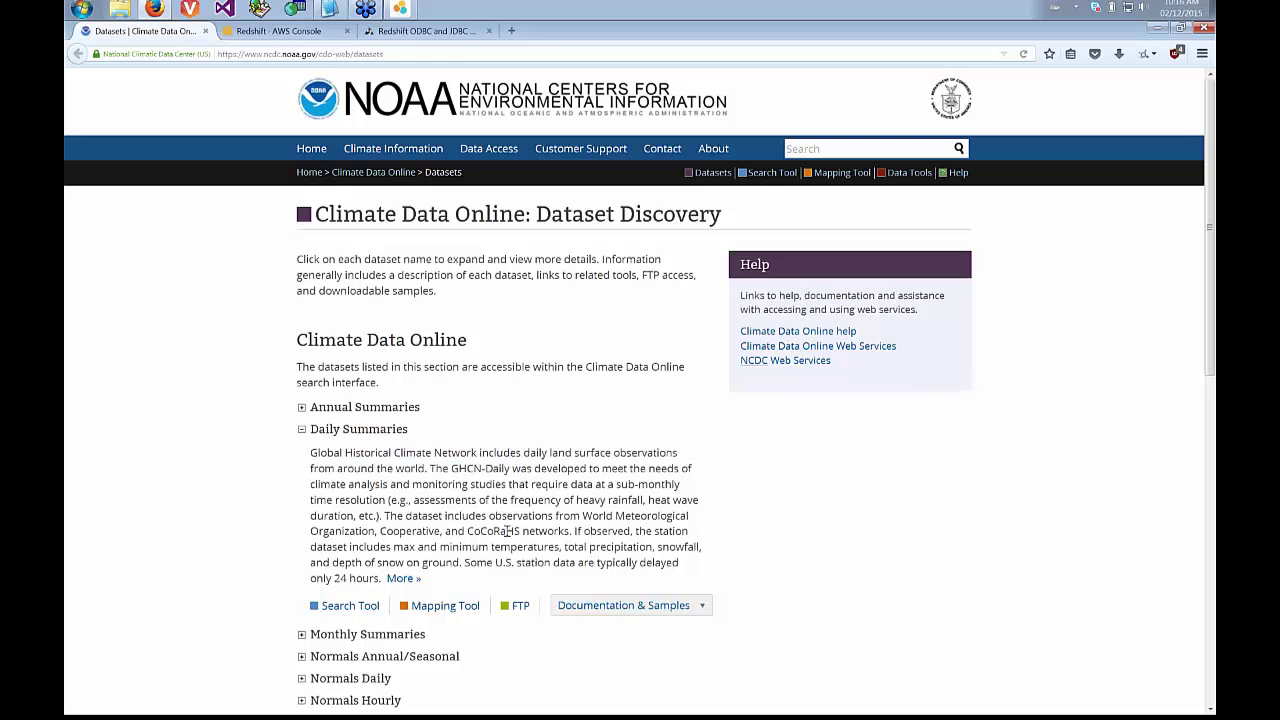
- Review the redshiftsimba cluster's configuration in the AWS console and Simba's Redshift ODBC and JDBC driver page
click(280, 33)
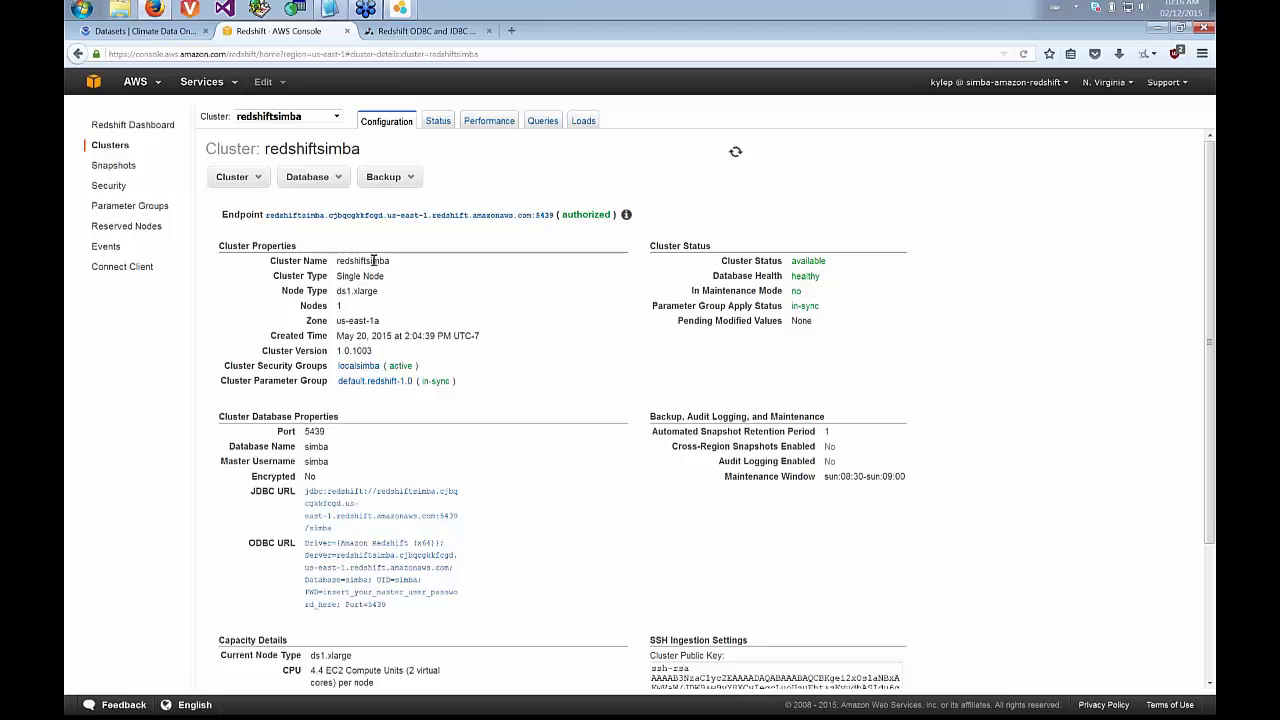
click(393, 35)
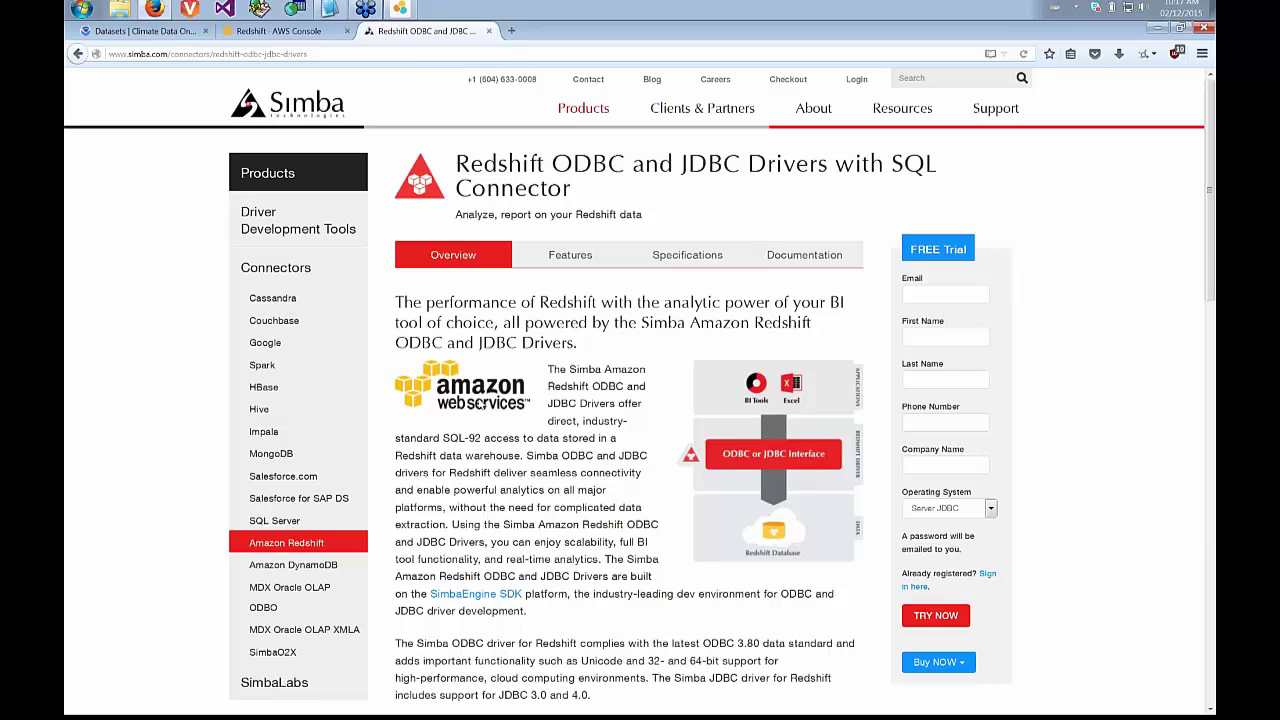
click(300, 36)
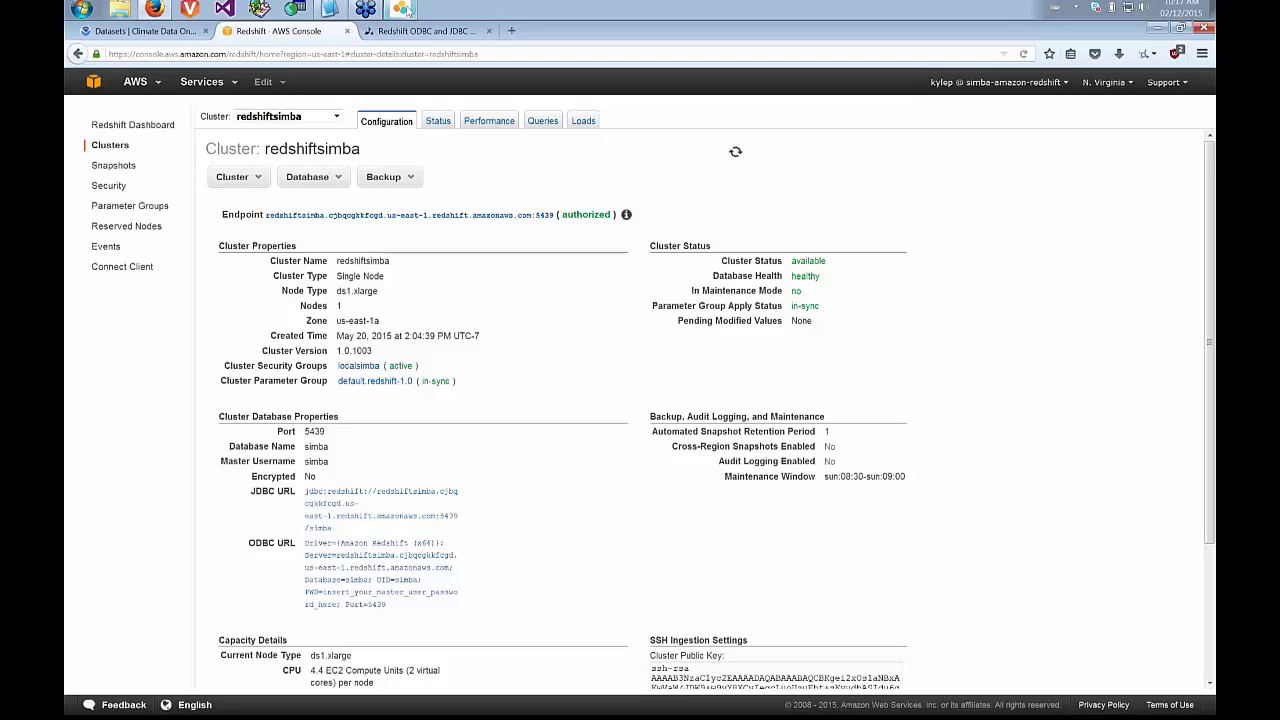
- Switch to SAP Lumira and start a new Query with SQL dataset using the Generic JDBC datasource - JDBC Drivers database type
click(407, 10)
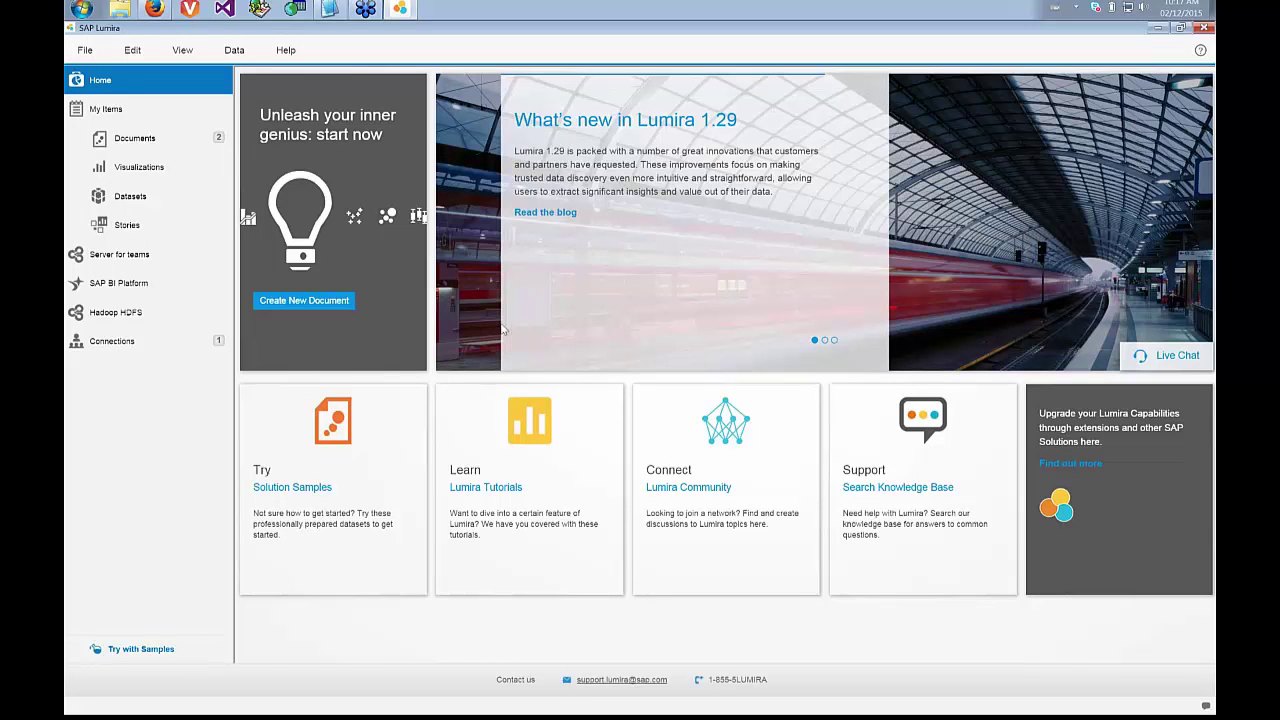
click(304, 300)
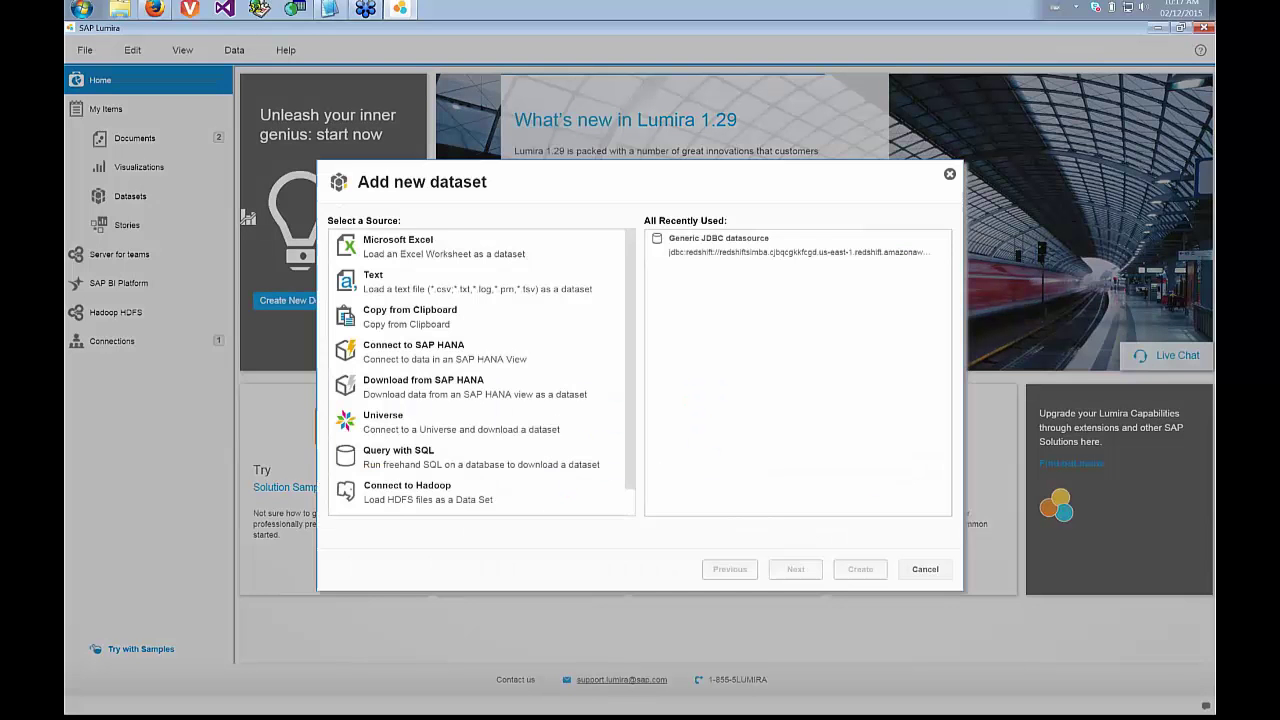
click(415, 457)
click(792, 569)
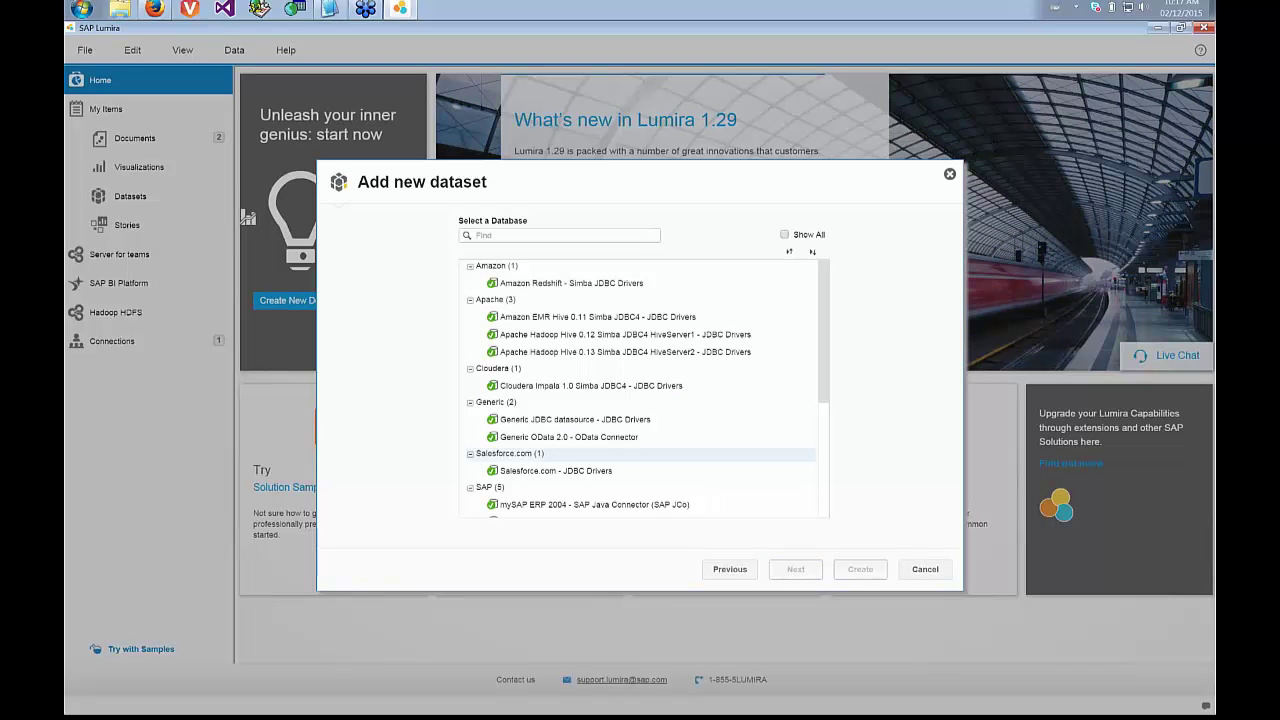
click(600, 420)
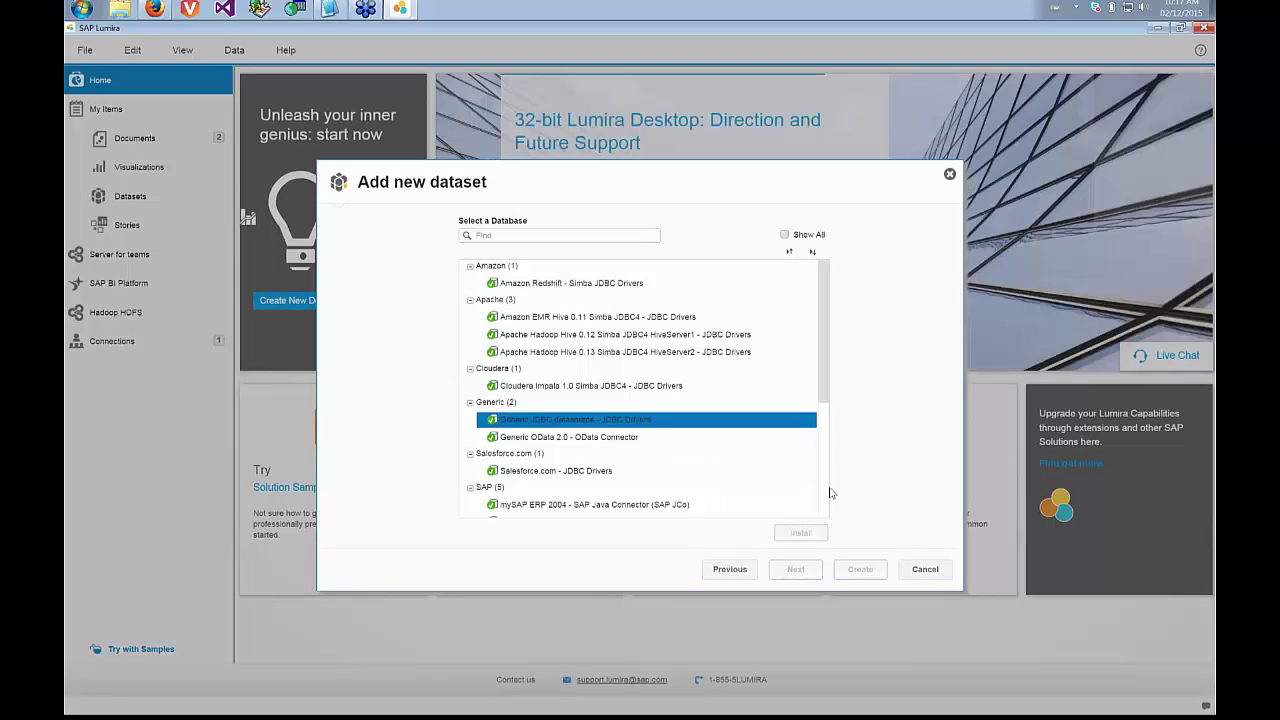
click(792, 569)
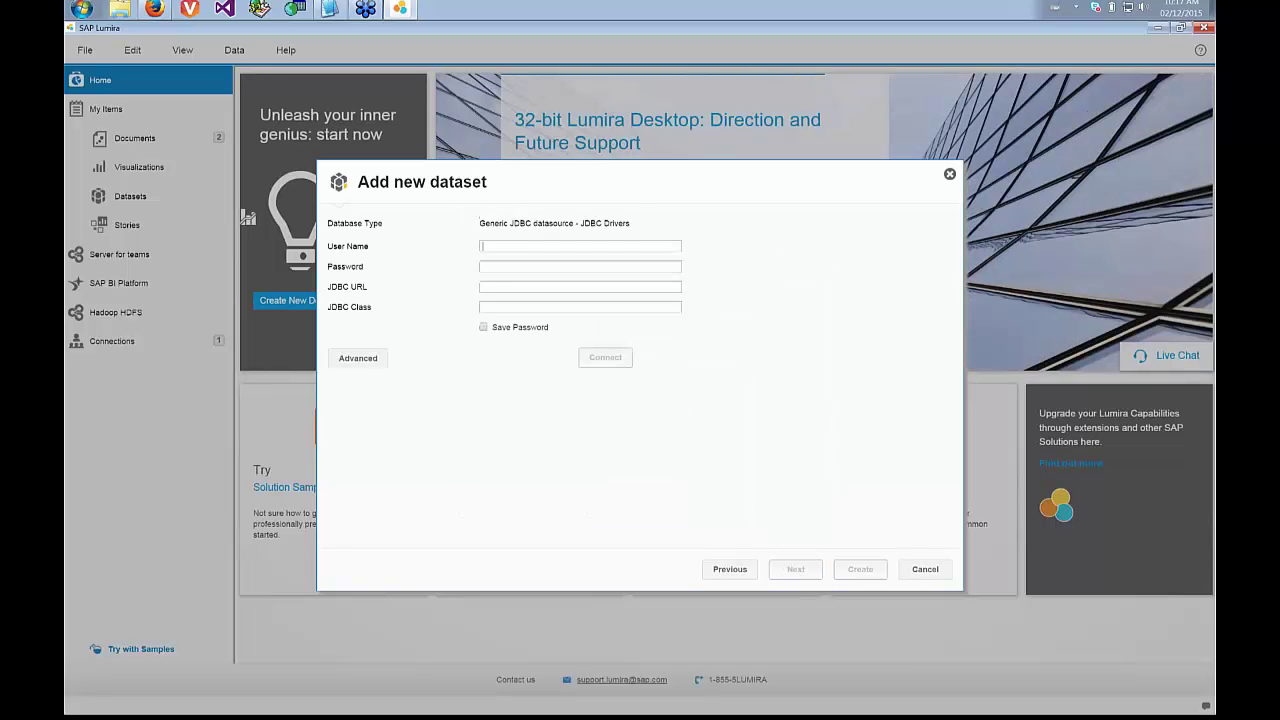
- Enter the user name simba, the database password and the JDBC class com.simba.redshift.jdbc4.Driver
text(simba)
text(••••••••••)
click(580, 307)
text(com.simba.redsh)
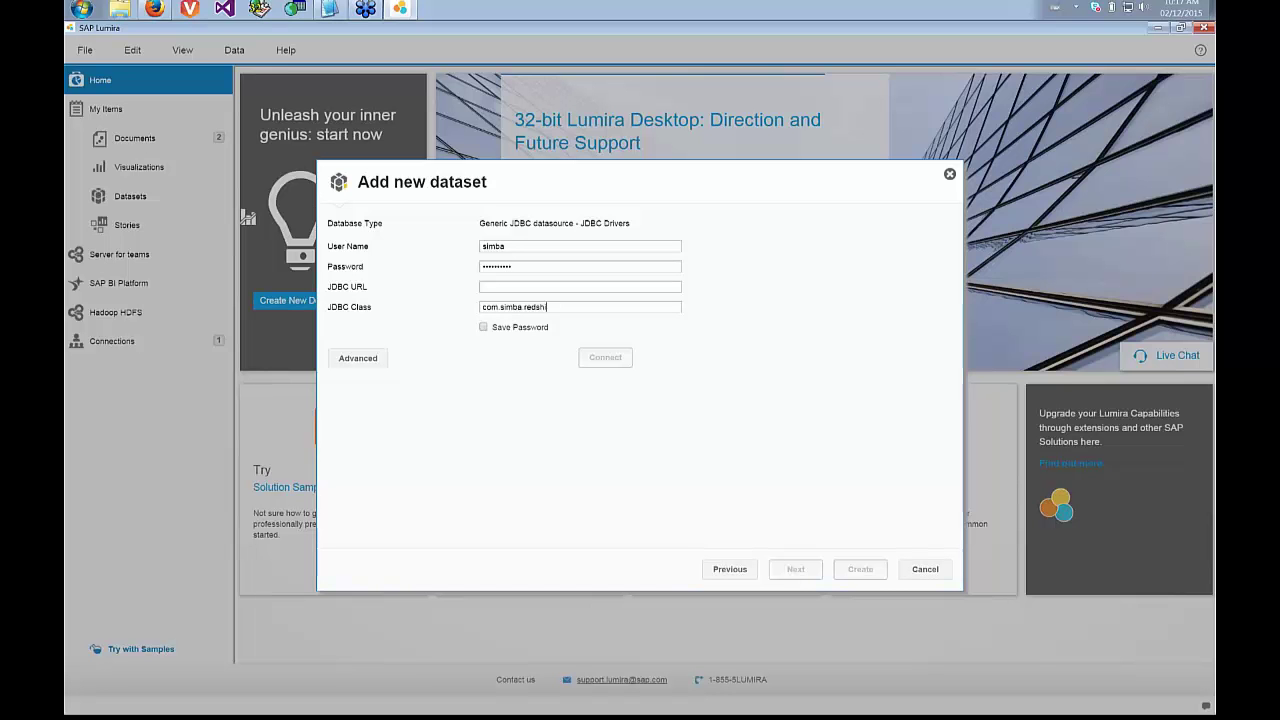
text(ift.)
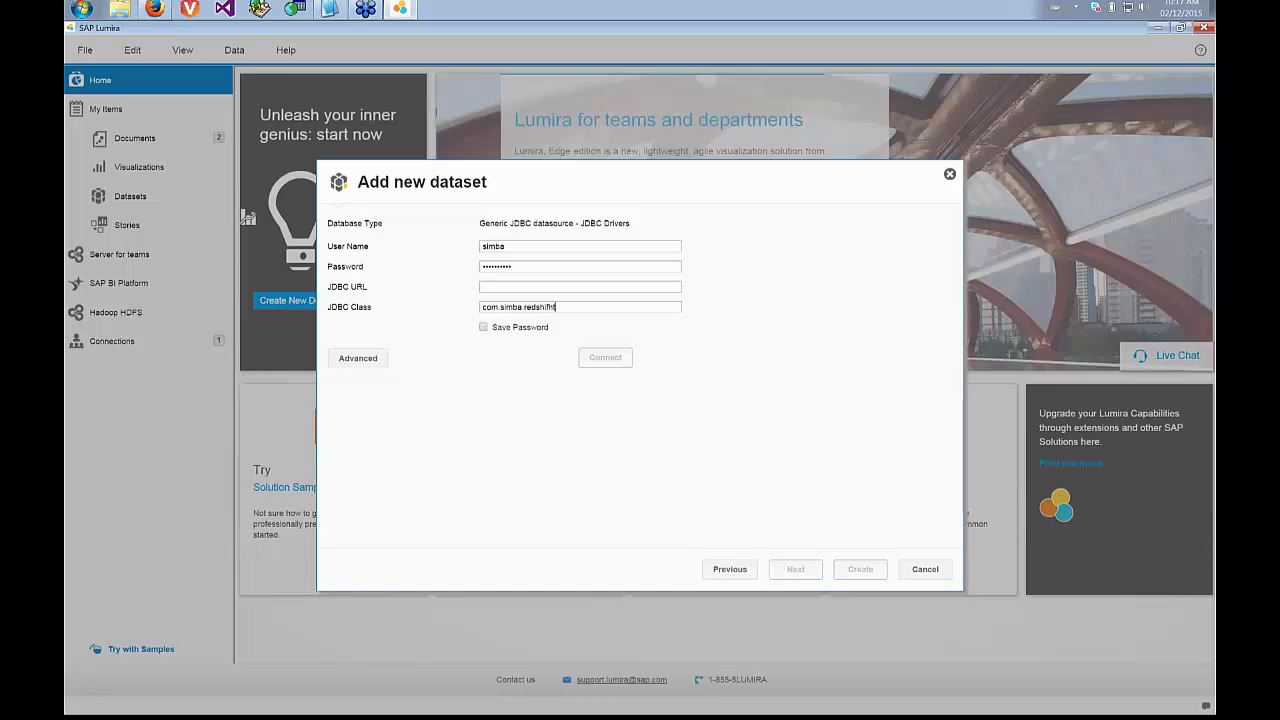
text(jdbc4.Driver)
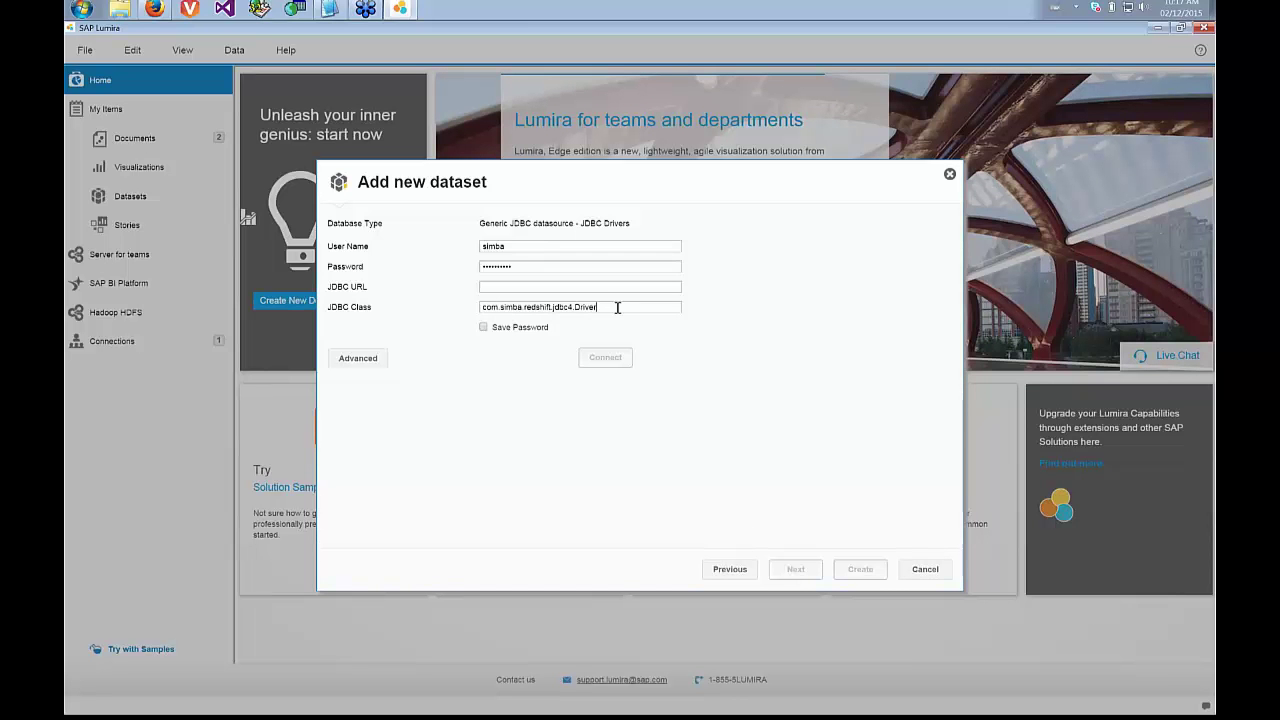
- Copy the redshiftsimba cluster's JDBC URL from the AWS console into the JDBC URL field of Lumira's new dataset
click(341, 289)
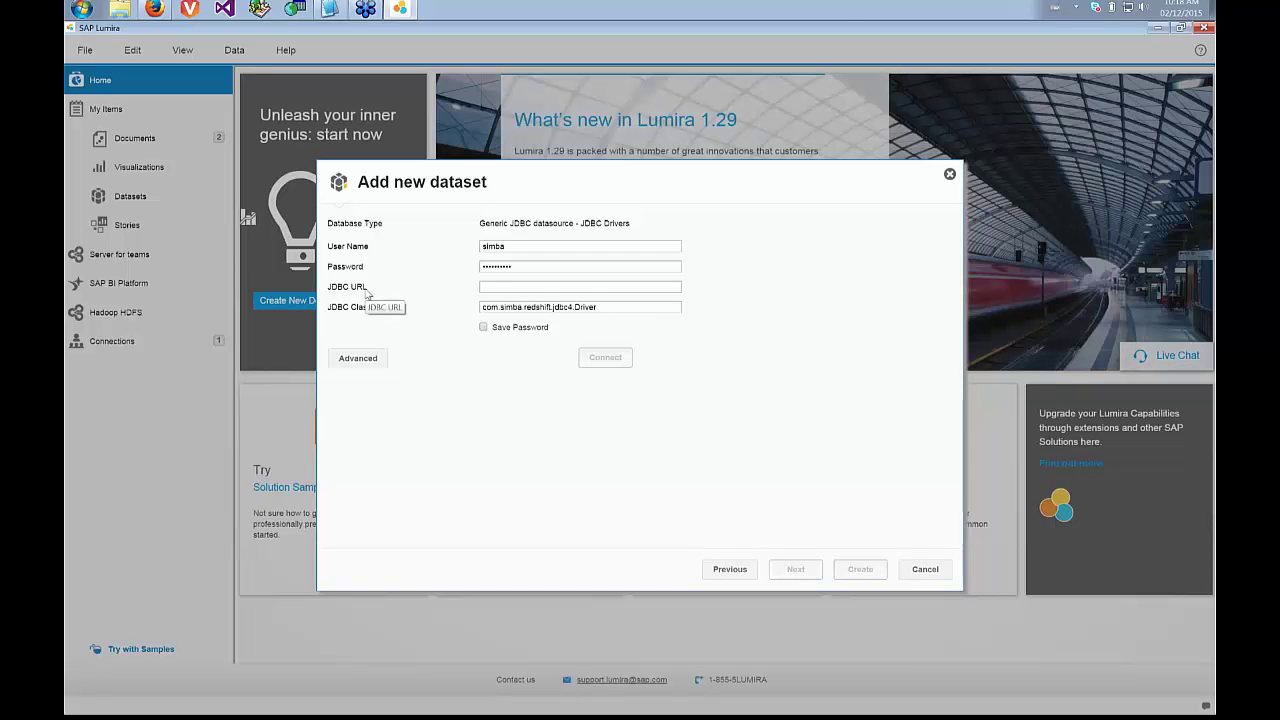
click(155, 9)
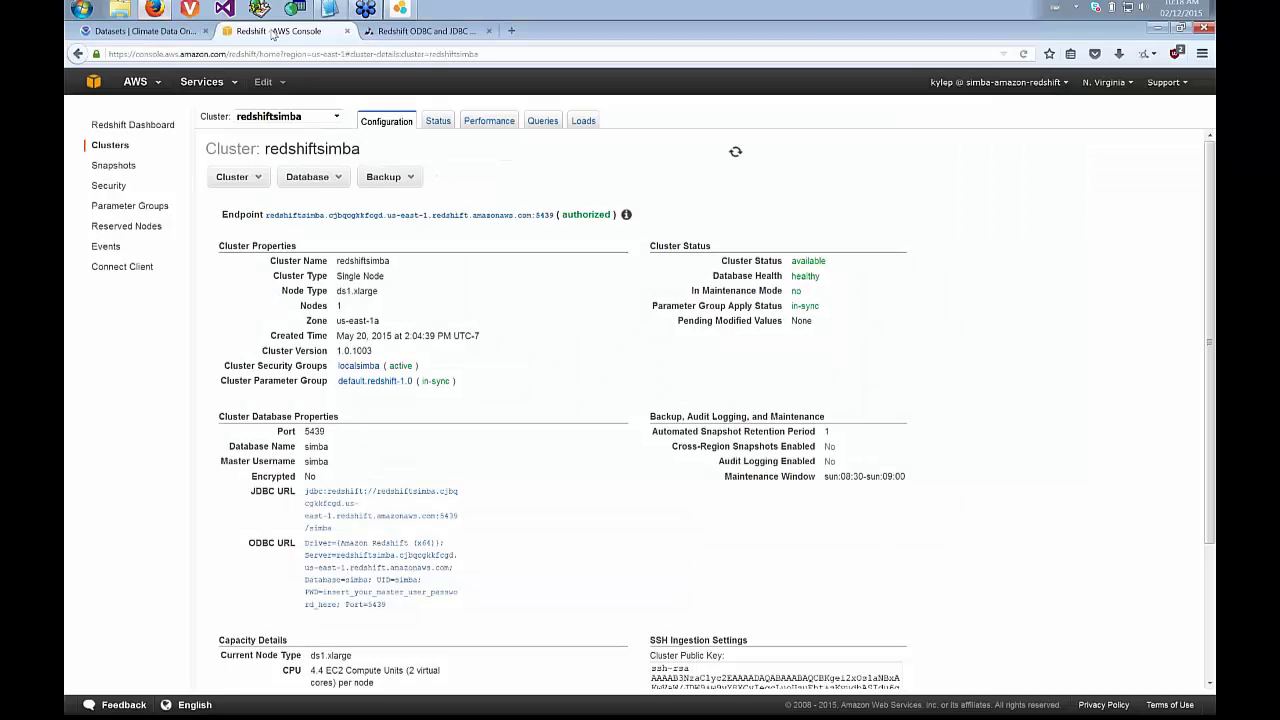
triple_click(331, 493)
key(ctrl+c)
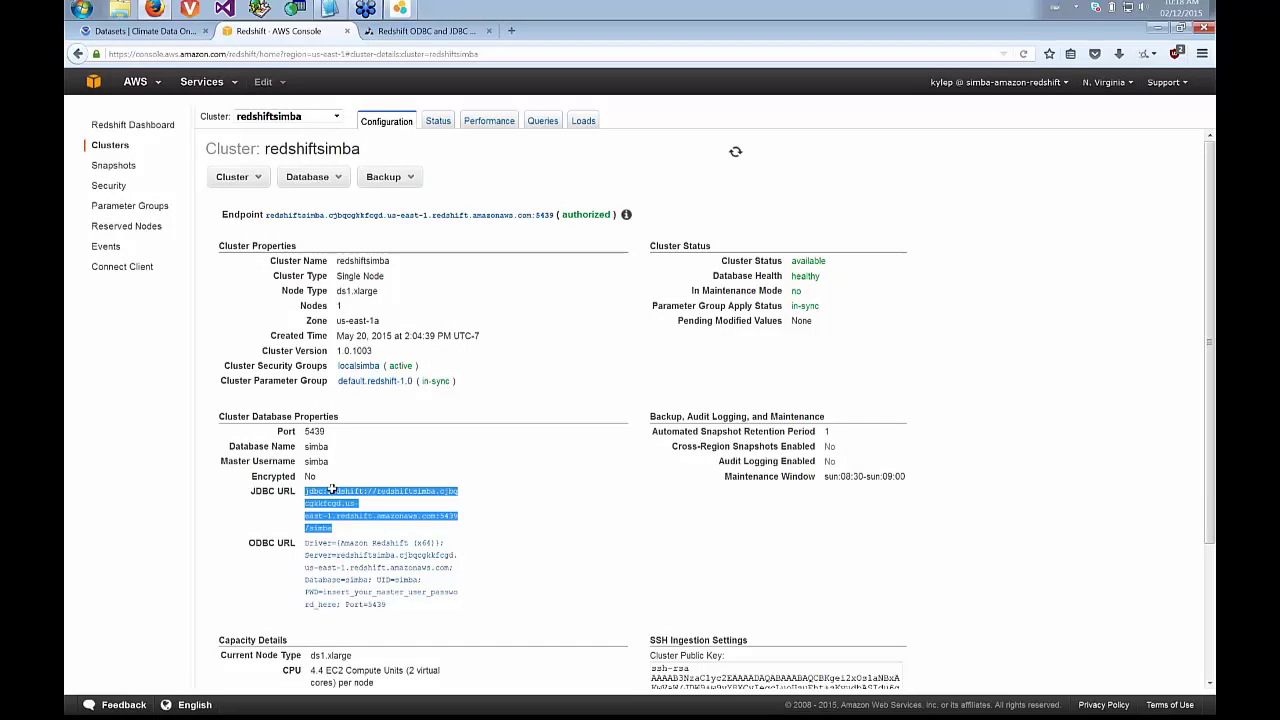
click(399, 9)
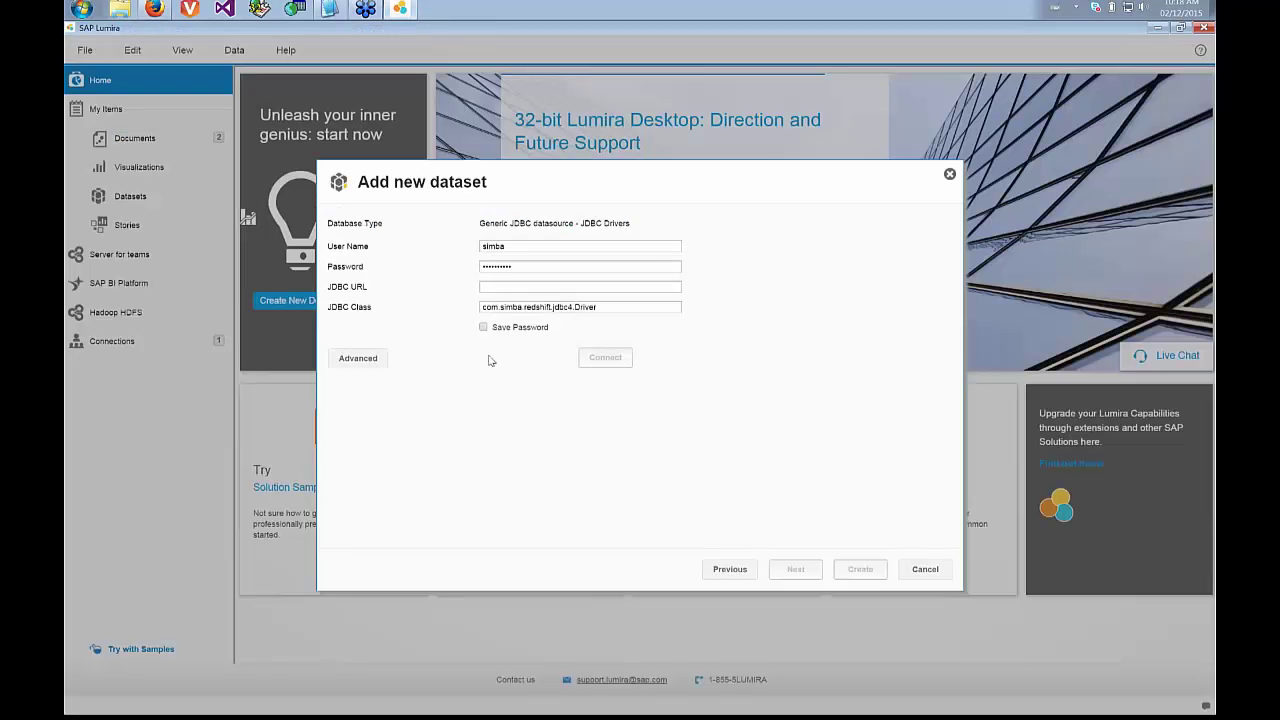
key(ctrl+v)
- Connect to the data source with Save Password enabled and expand the public schema under simba
click(483, 328)
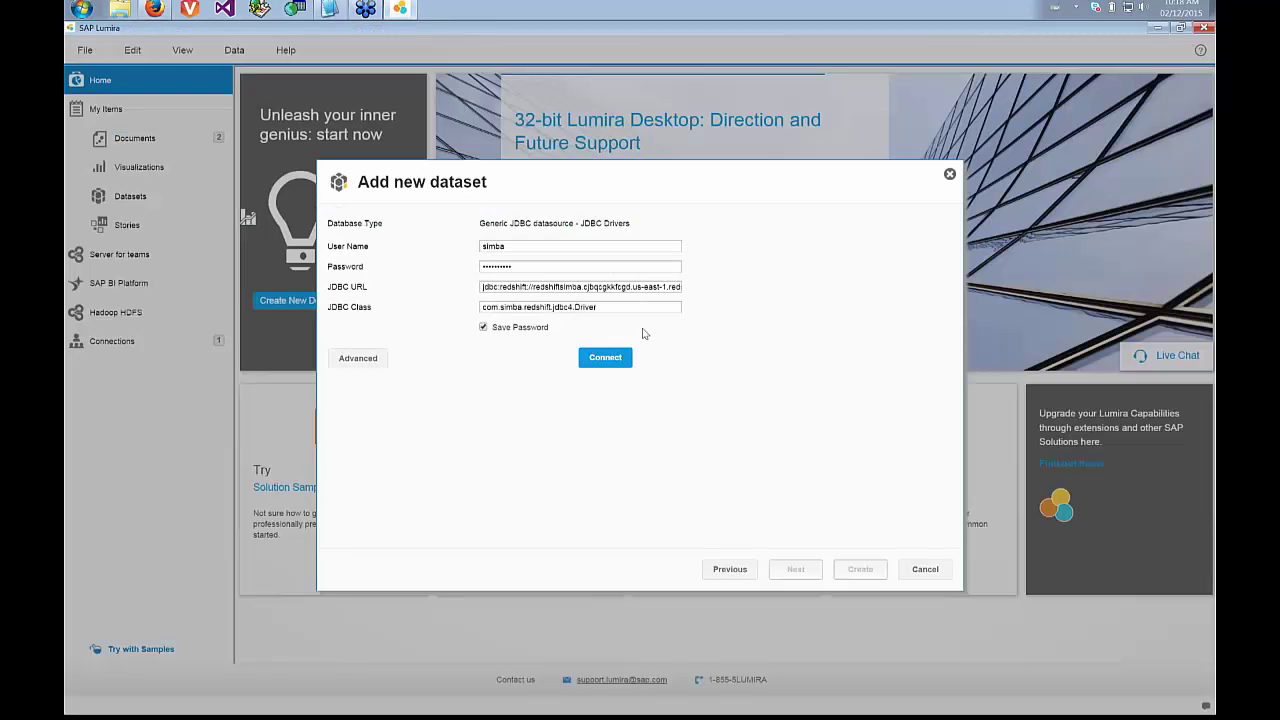
click(608, 358)
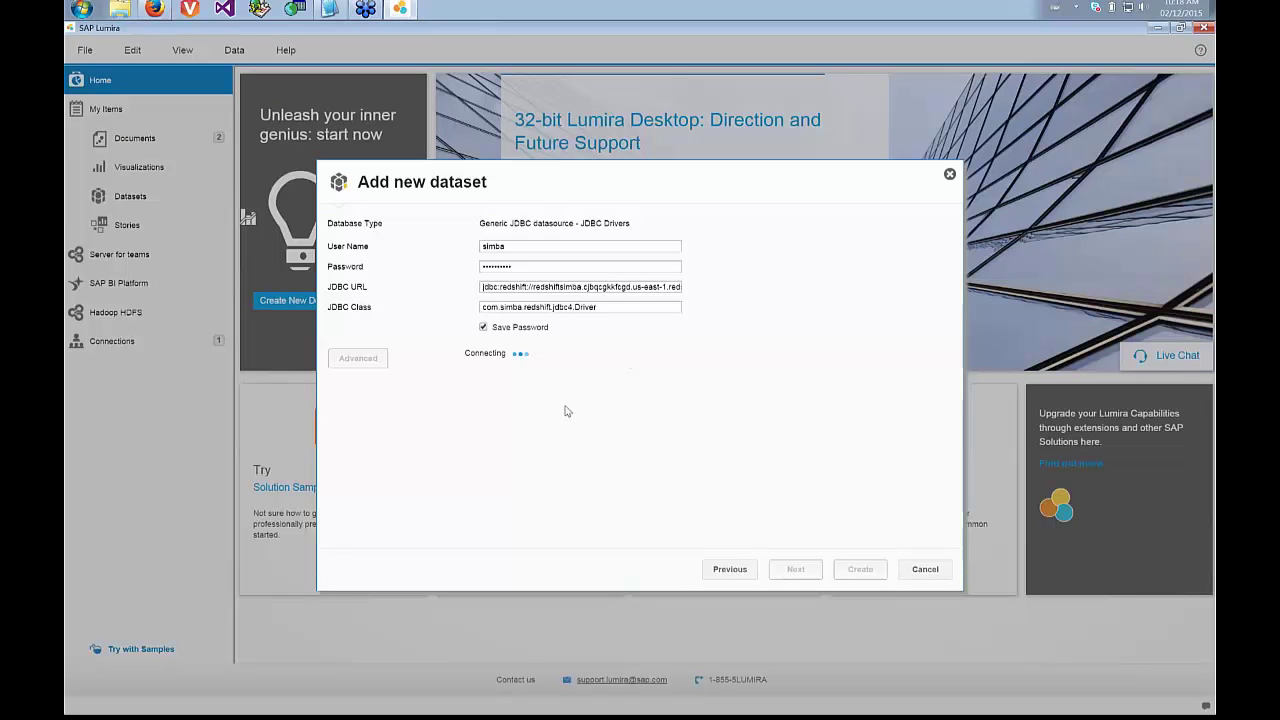
click(343, 279)
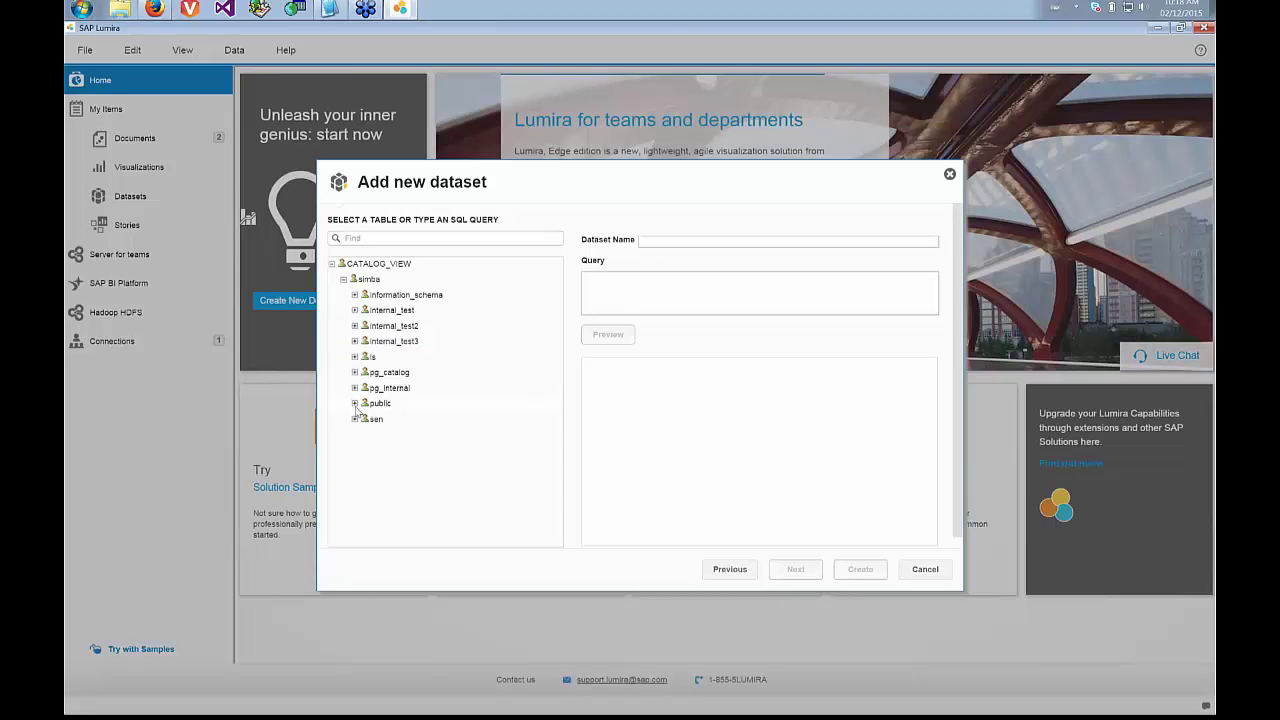
click(355, 404)
- Preview the contents of the element_lookup table in the public schema
scroll(440, 420, down, 3)
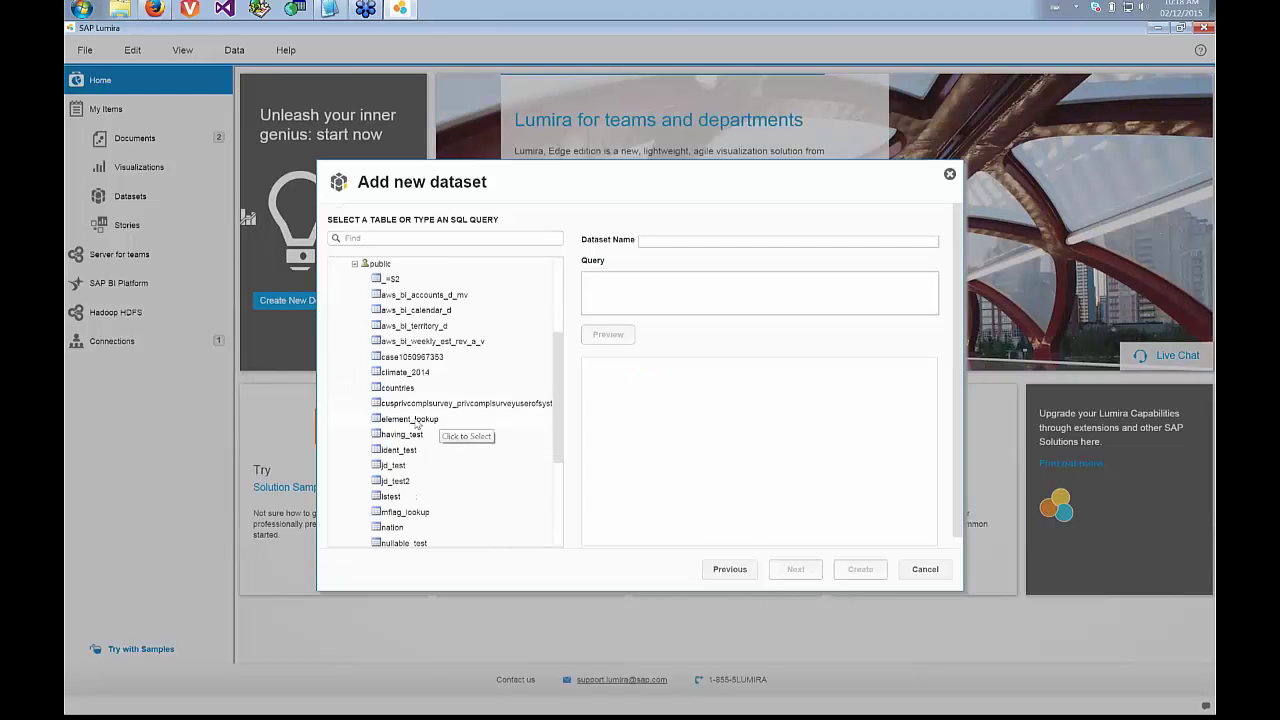
click(418, 423)
click(603, 335)
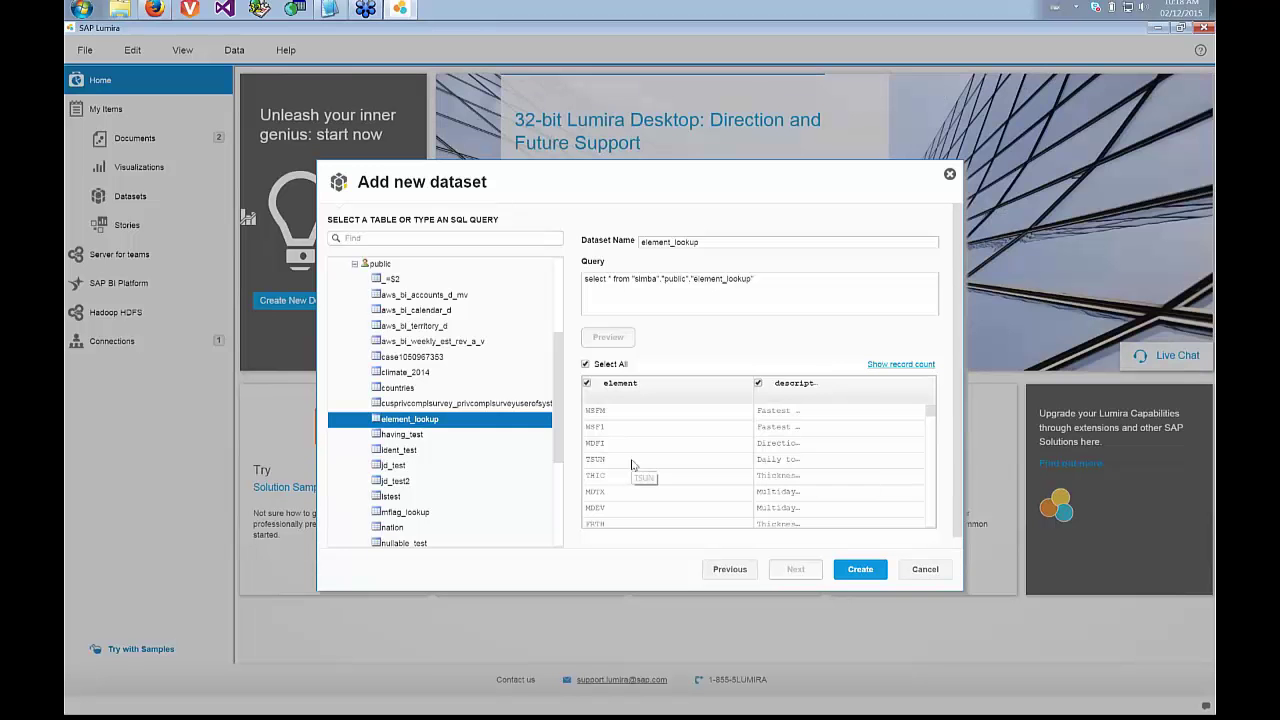
- Select the climate_2014 table, add limit 5 to its query, and preview all the resulting columns
click(400, 372)
click(801, 288)
text(limit 5)
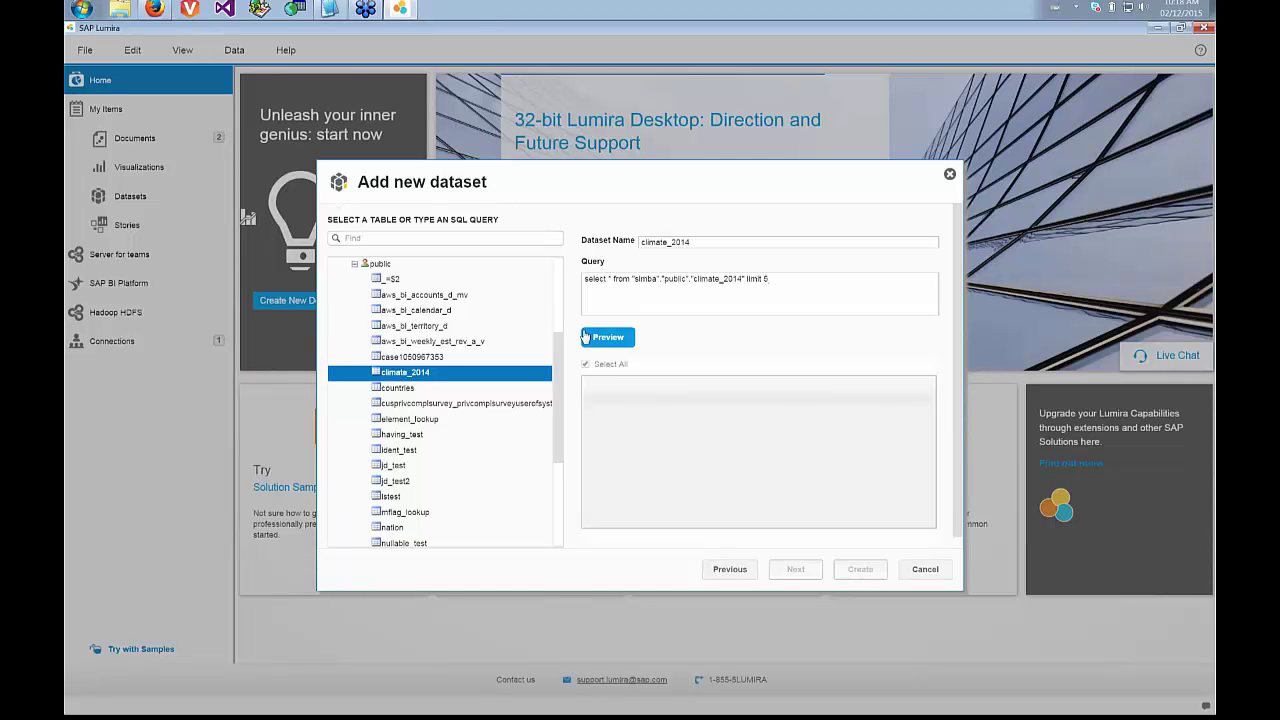
click(587, 337)
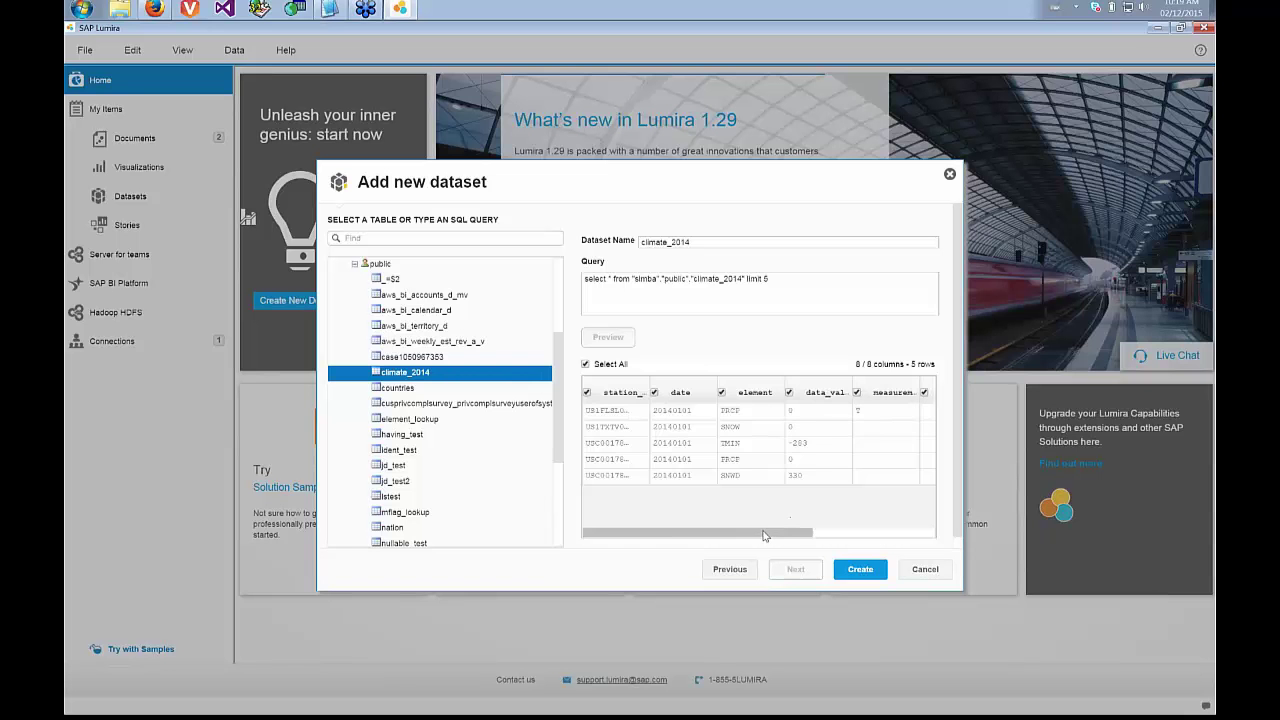
drag(775, 536, 881, 537)
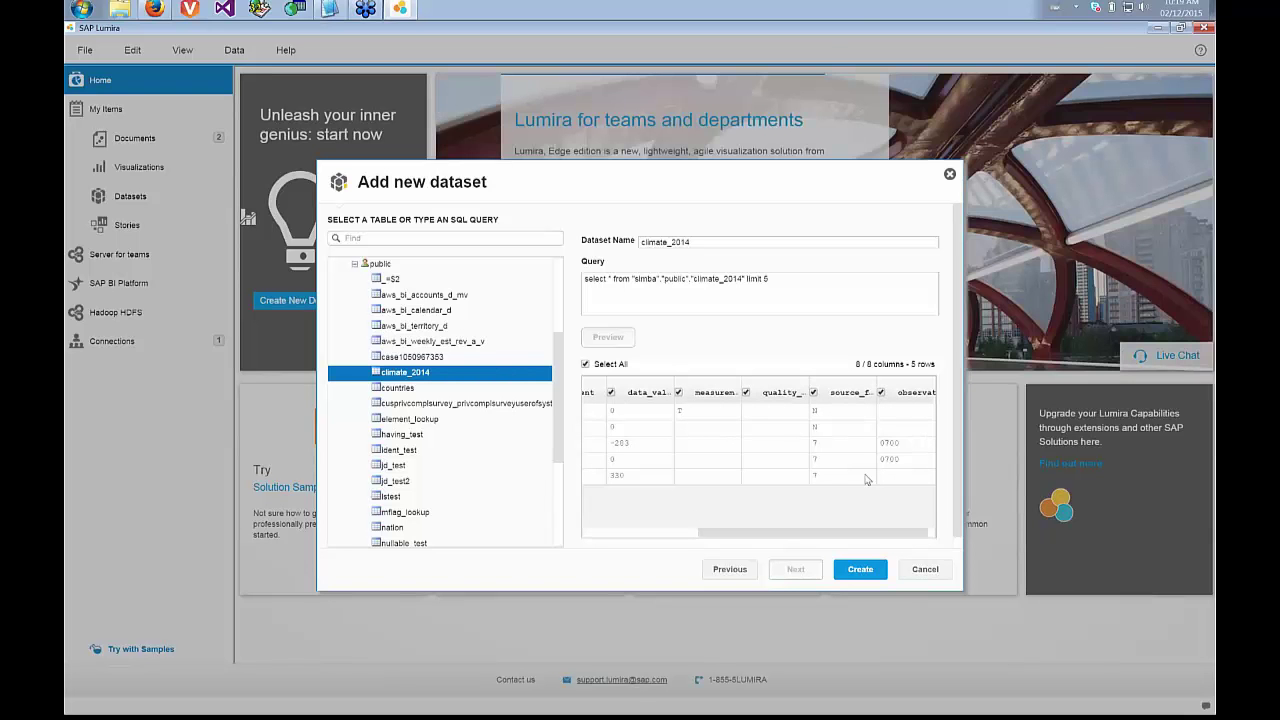
- Switch to climate.txt in Notepad2 and examine the columns selected by the query, from station_id to quality_flag
key(alt+Tab)
key(alt+Tab)
key(alt+Tab)
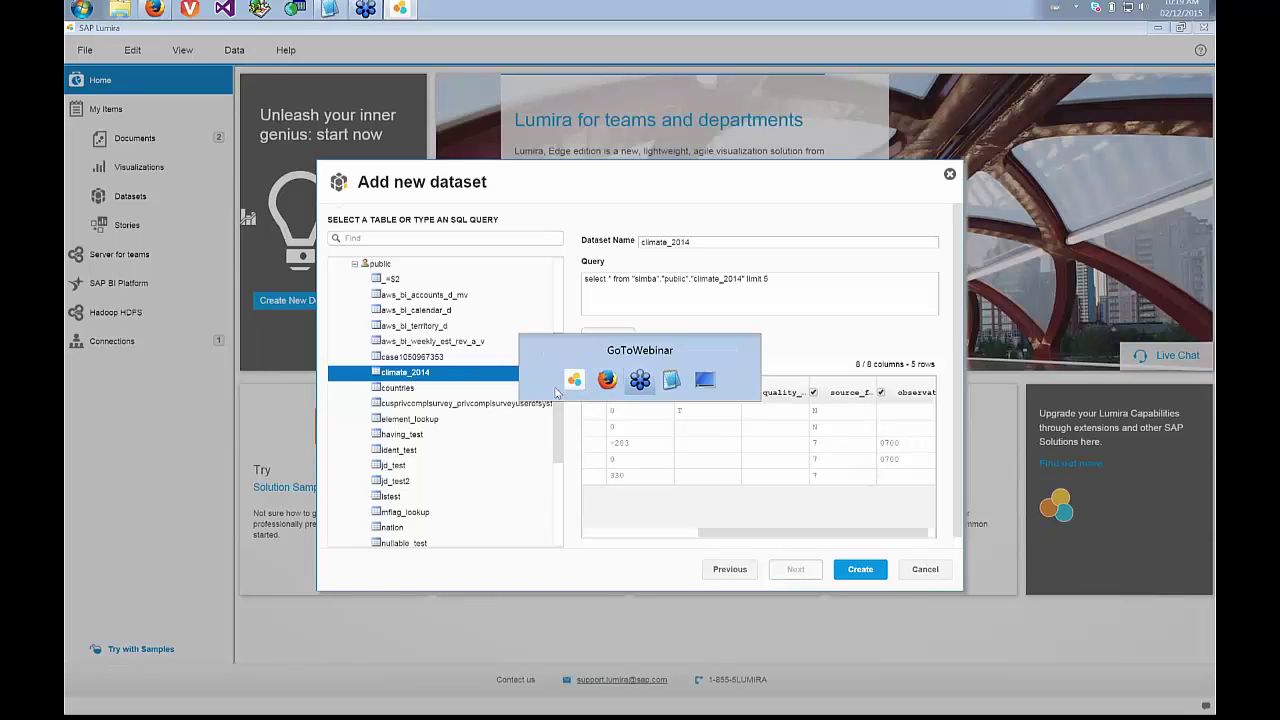
key(Escape)
key(alt+Tab)
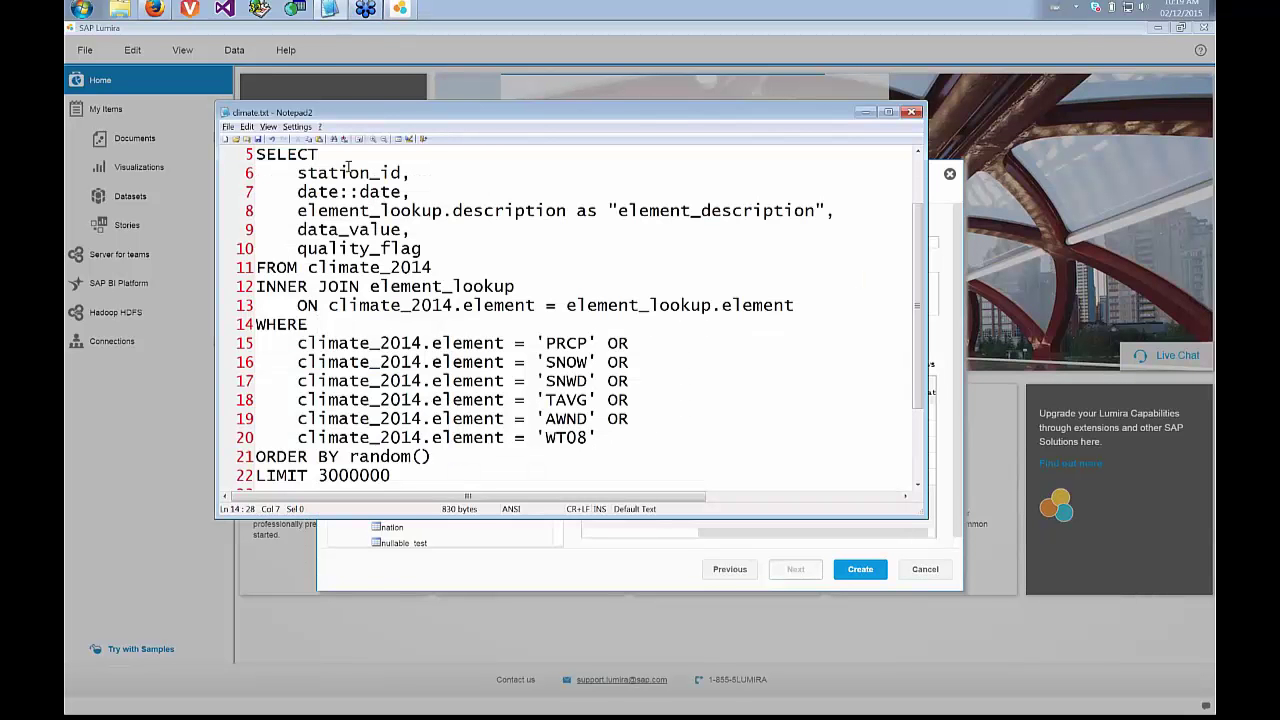
drag(297, 172, 401, 173)
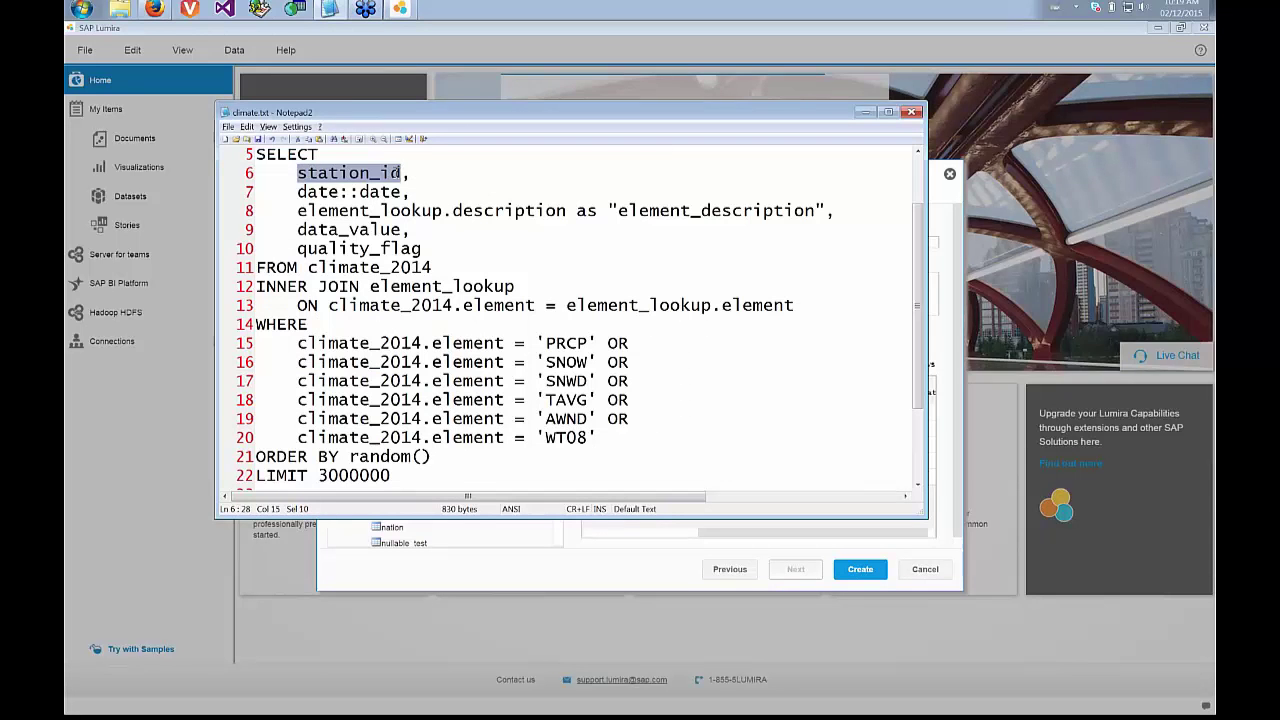
double_click(305, 191)
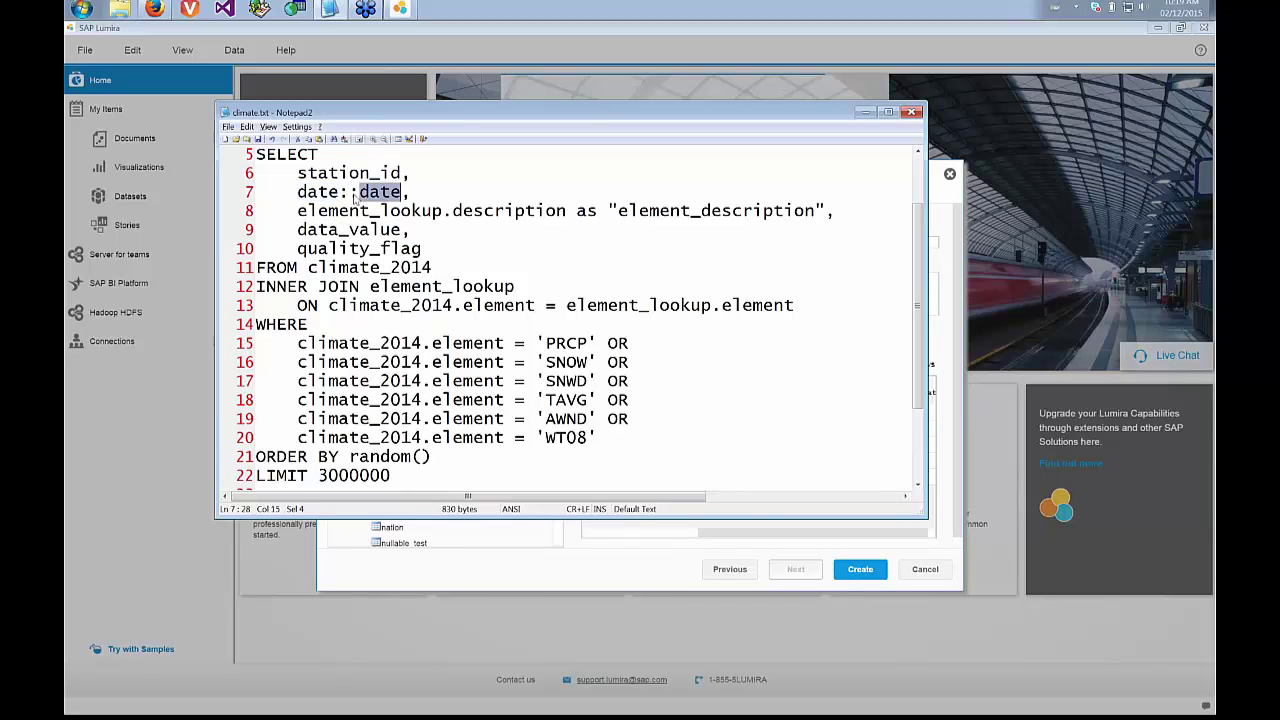
click(338, 191)
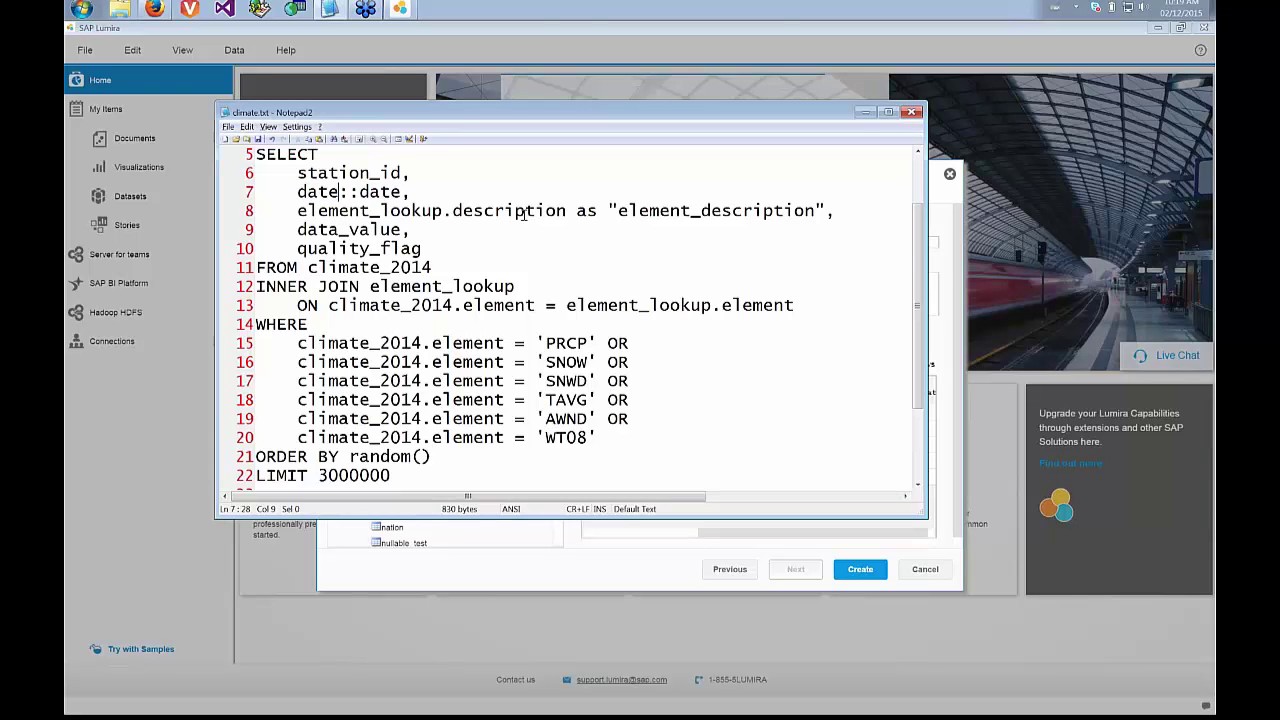
double_click(710, 210)
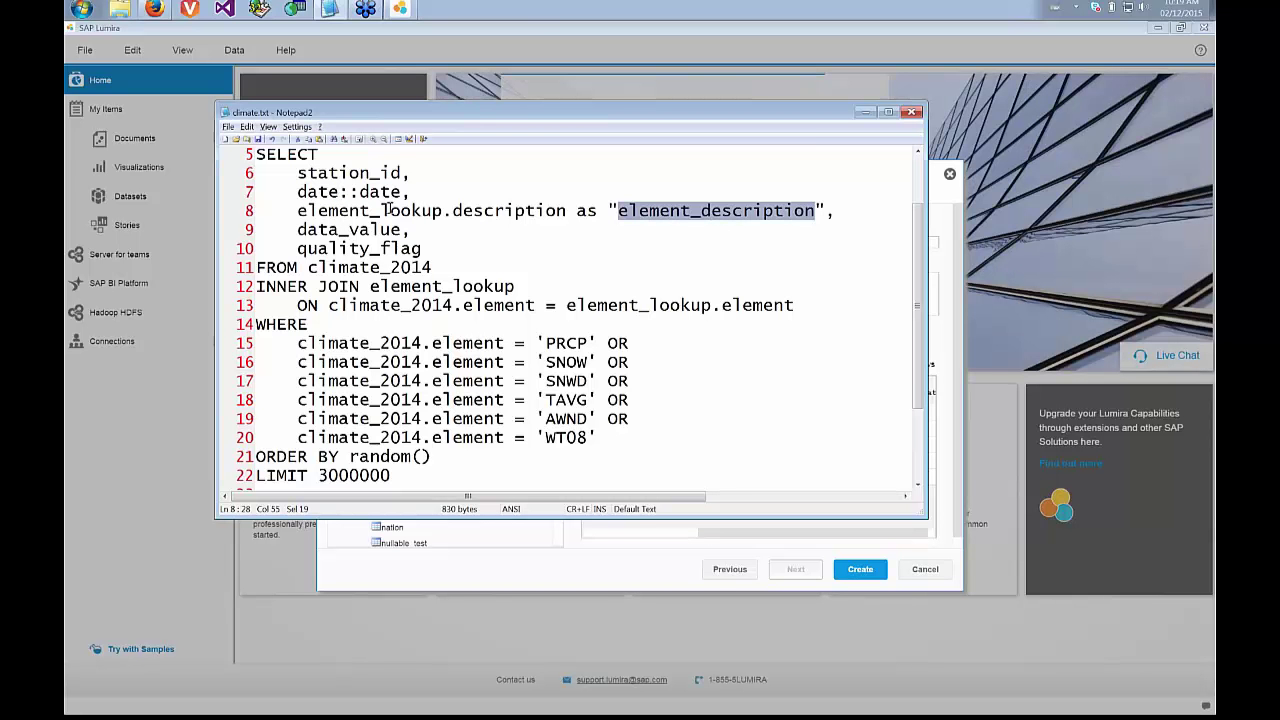
click(388, 210)
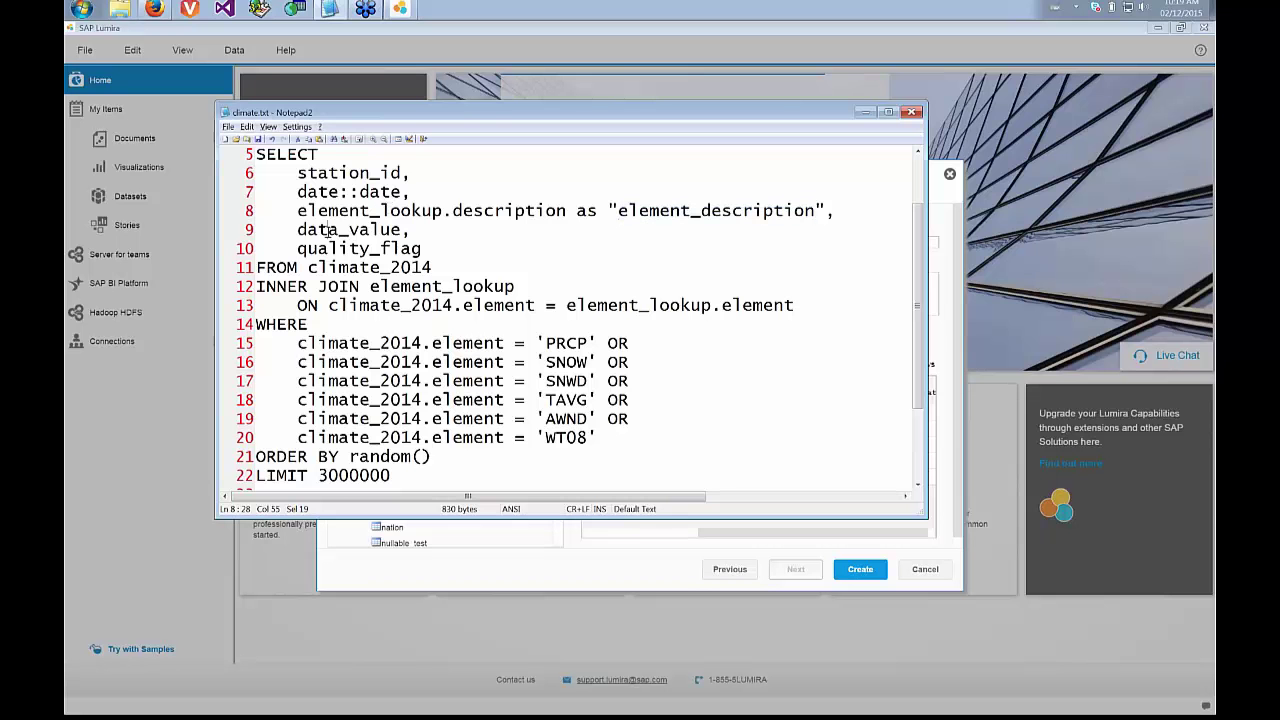
double_click(390, 229)
double_click(386, 250)
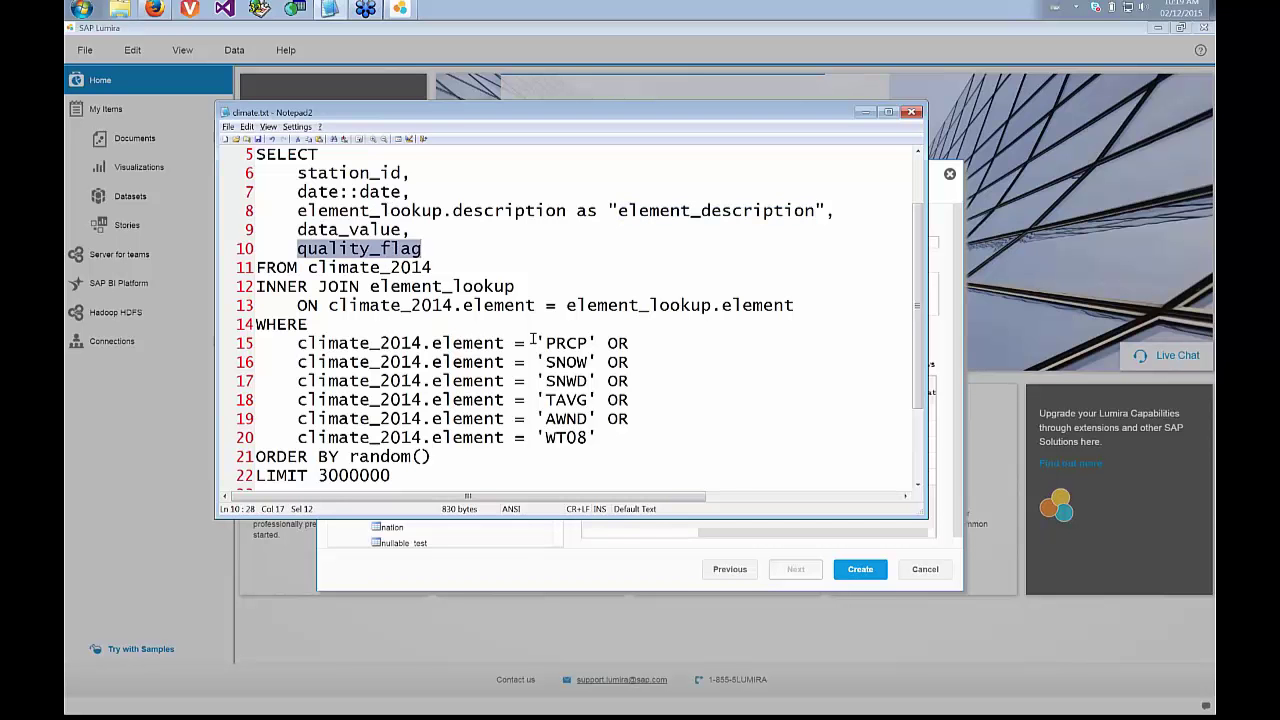
- Examine the query's FROM clause and the inner join between climate_2014 and element_lookup
drag(262, 268, 795, 306)
double_click(450, 287)
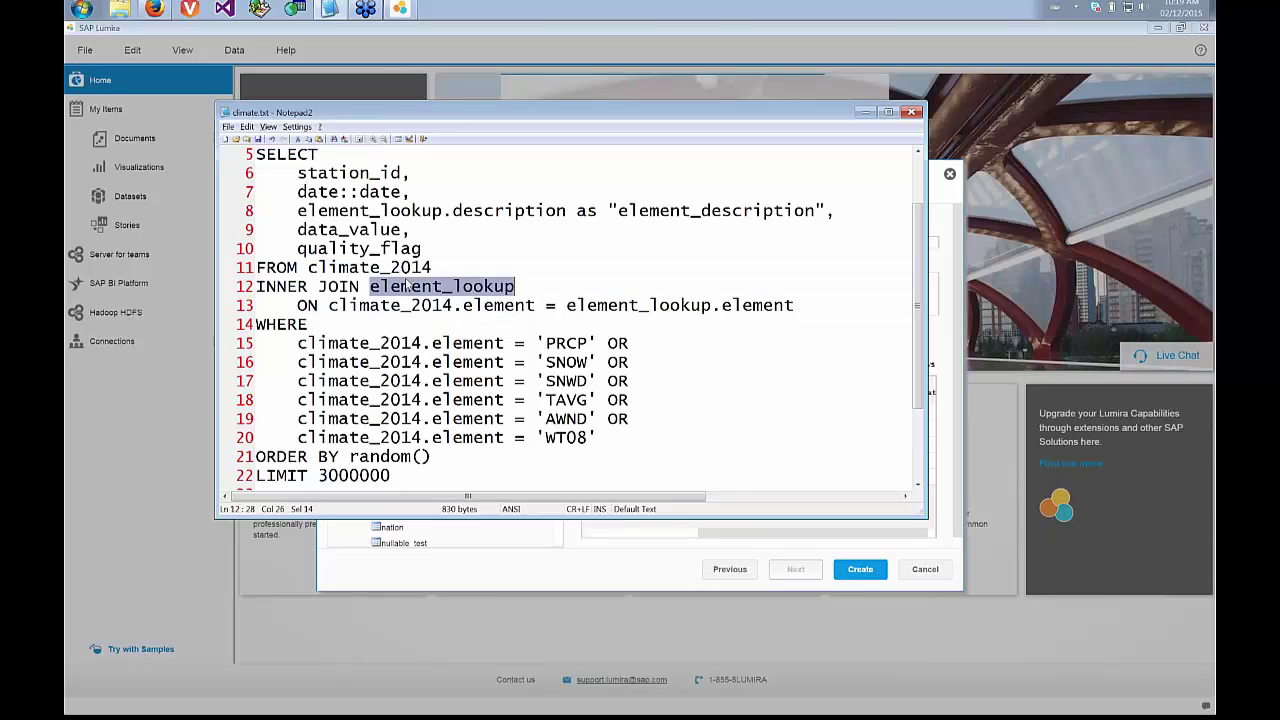
double_click(425, 268)
double_click(450, 287)
- Examine the query's WHERE conditions on the element codes, its random ordering and its row limit
drag(614, 443, 390, 362)
click(368, 343)
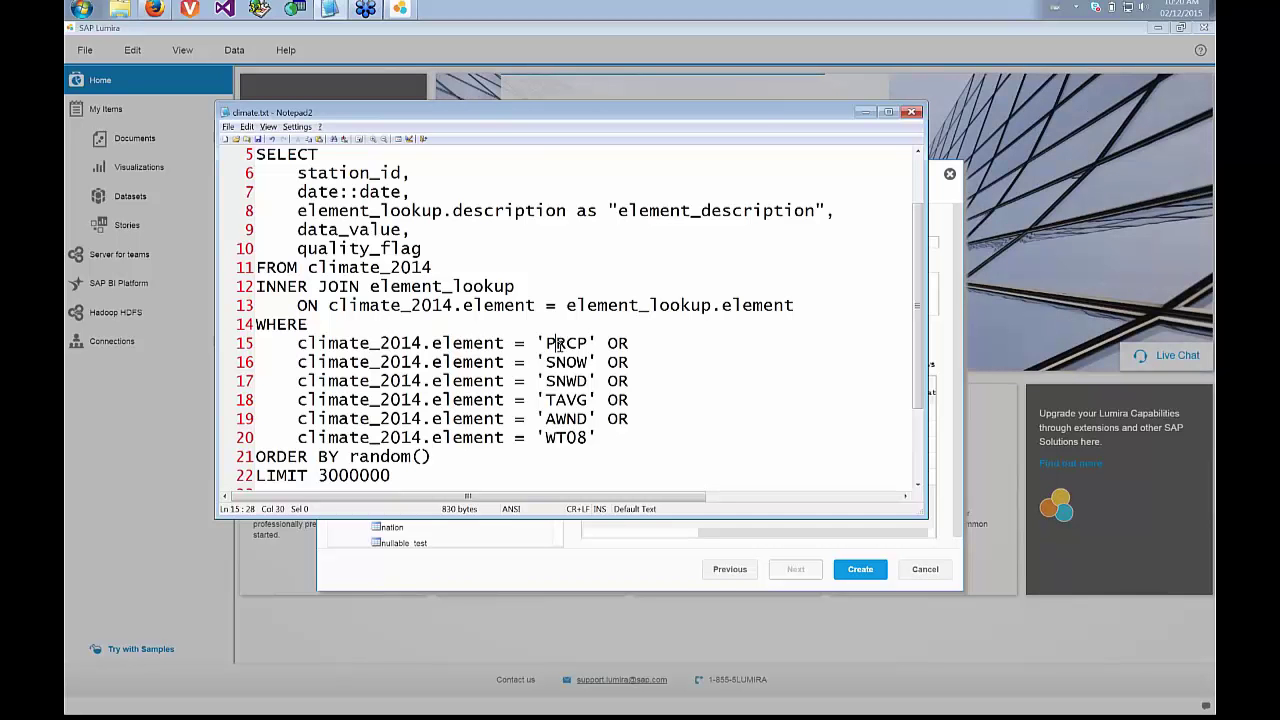
double_click(559, 343)
click(566, 362)
double_click(566, 362)
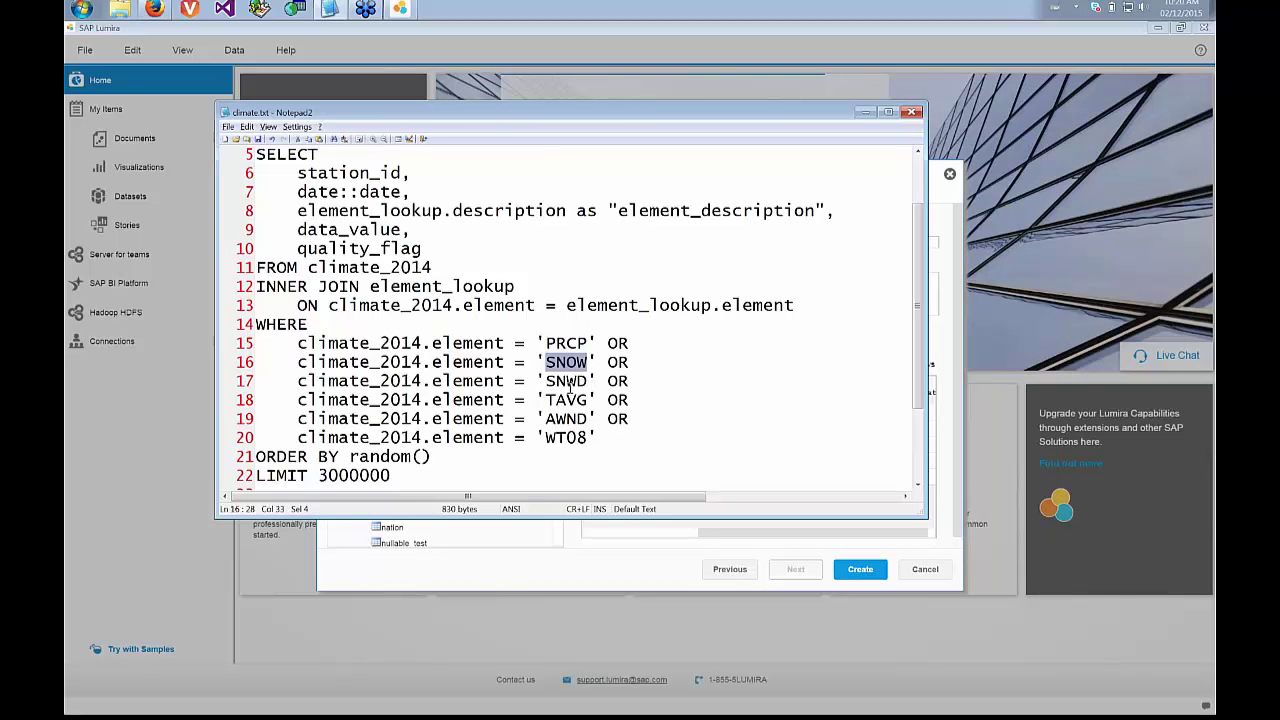
double_click(566, 381)
click(566, 400)
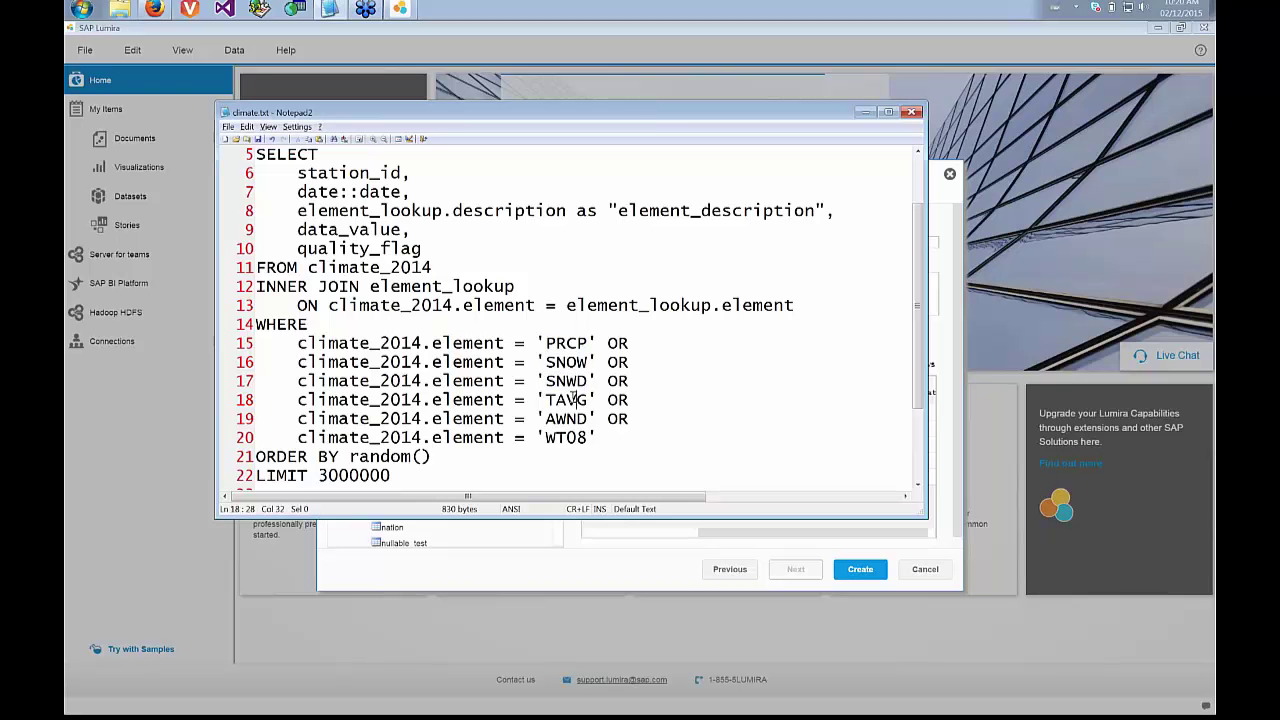
double_click(566, 400)
click(566, 418)
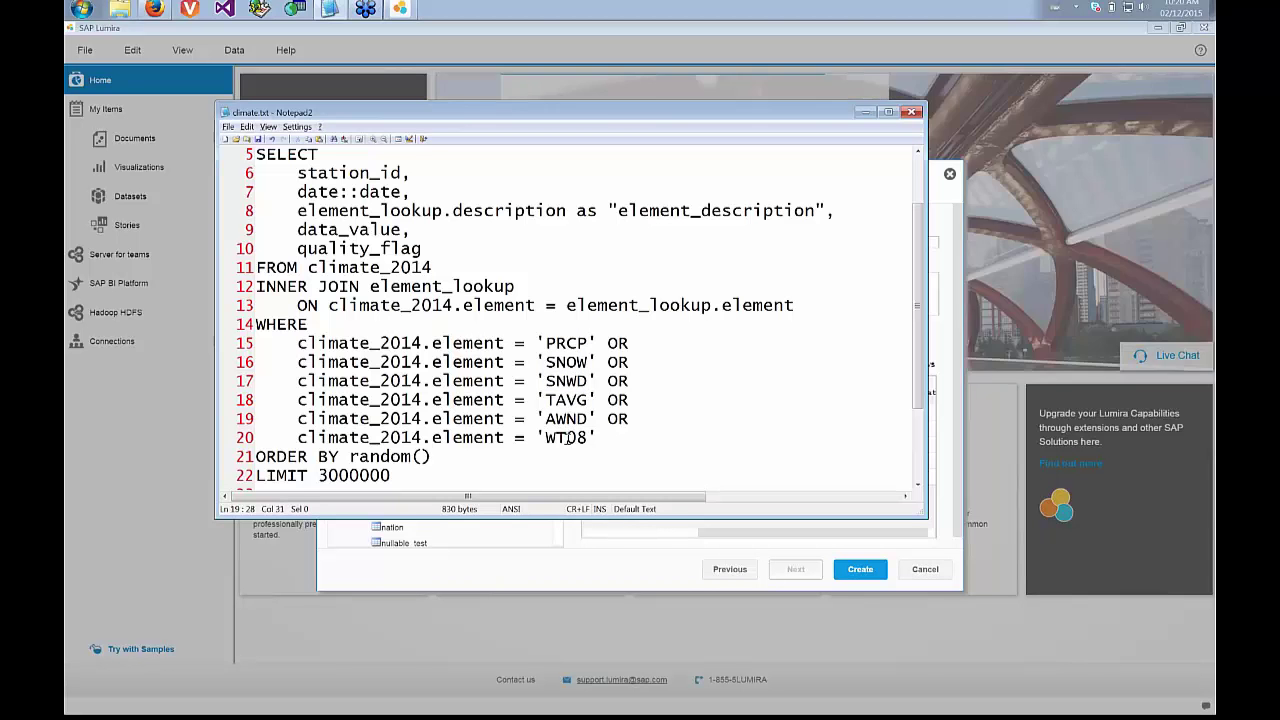
double_click(566, 437)
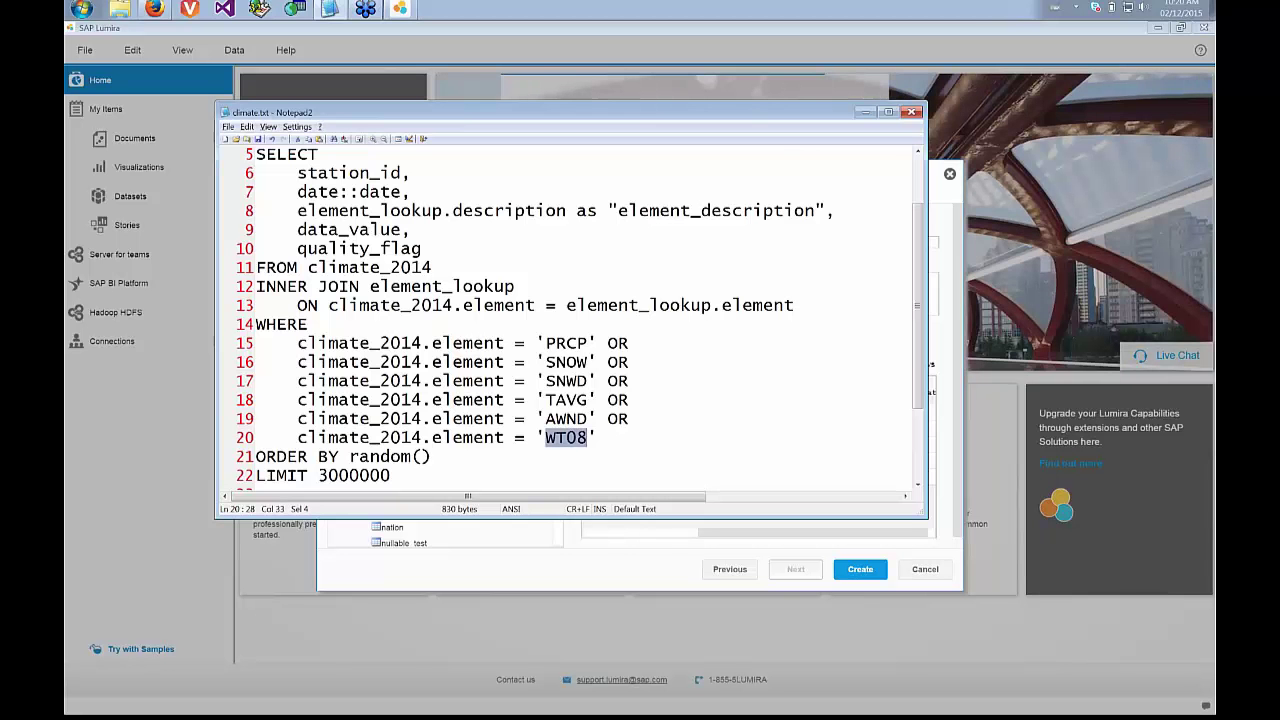
click(438, 478)
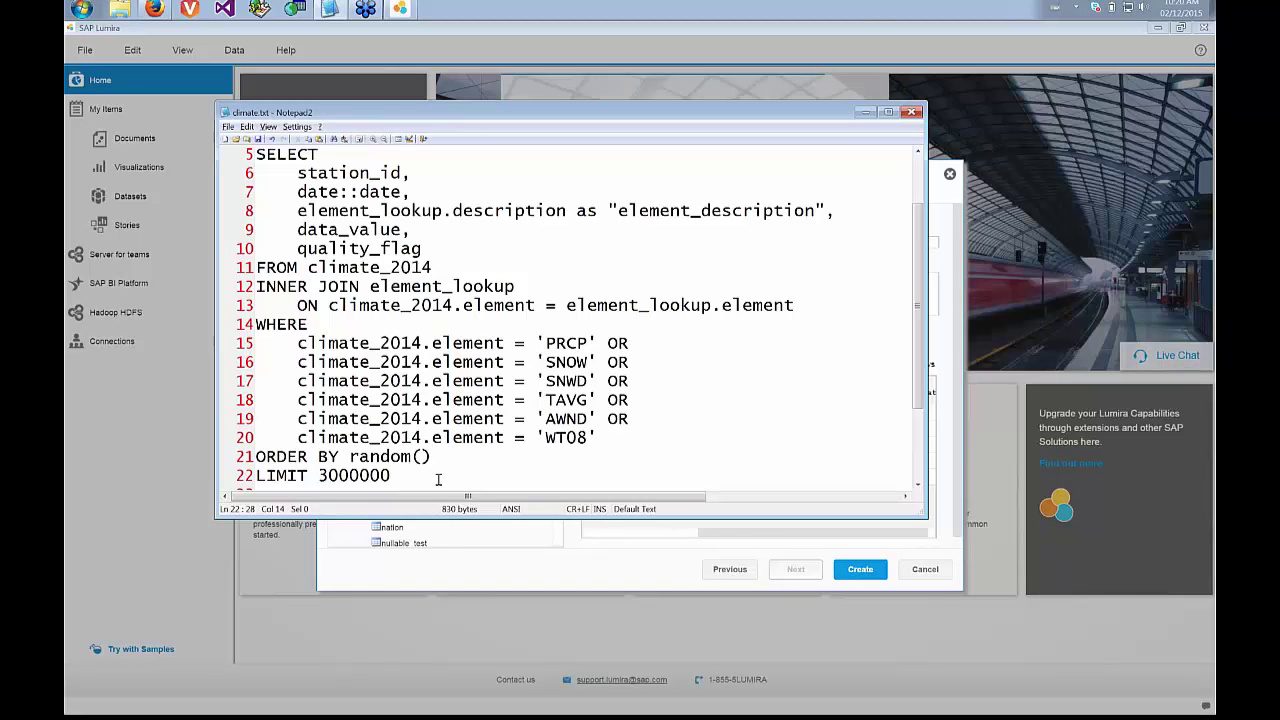
click(459, 452)
drag(459, 452, 318, 460)
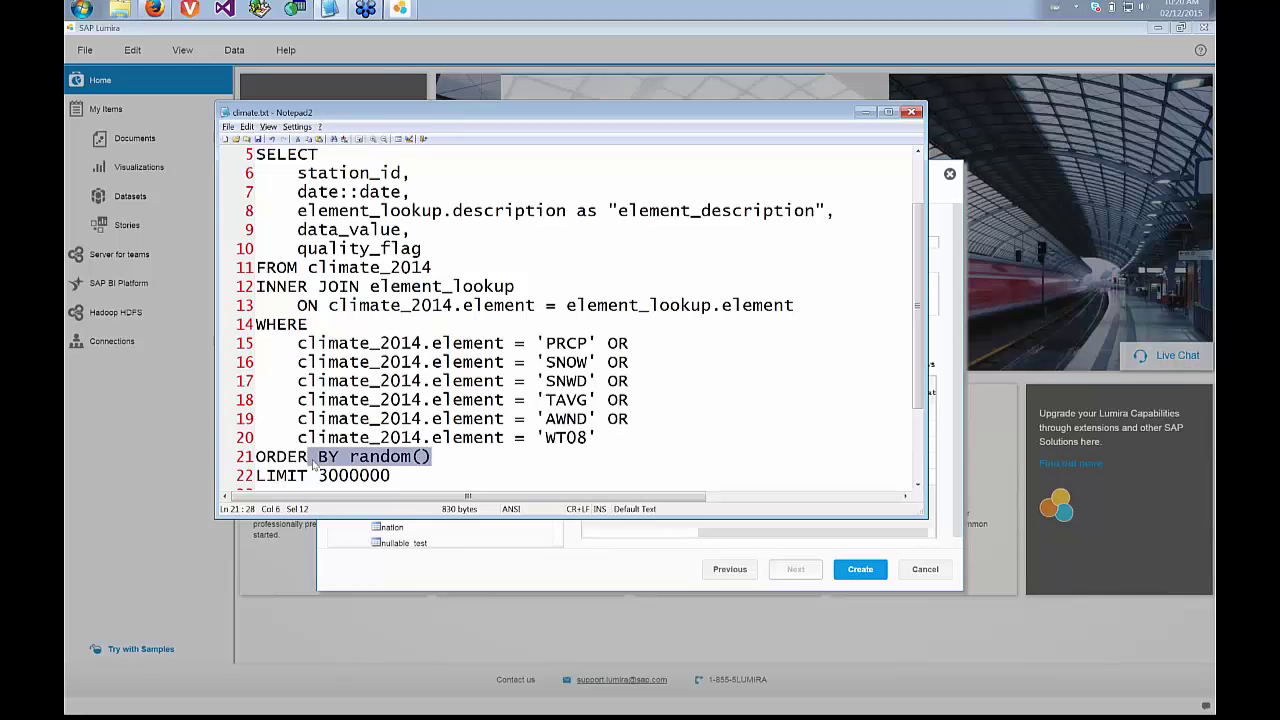
click(392, 474)
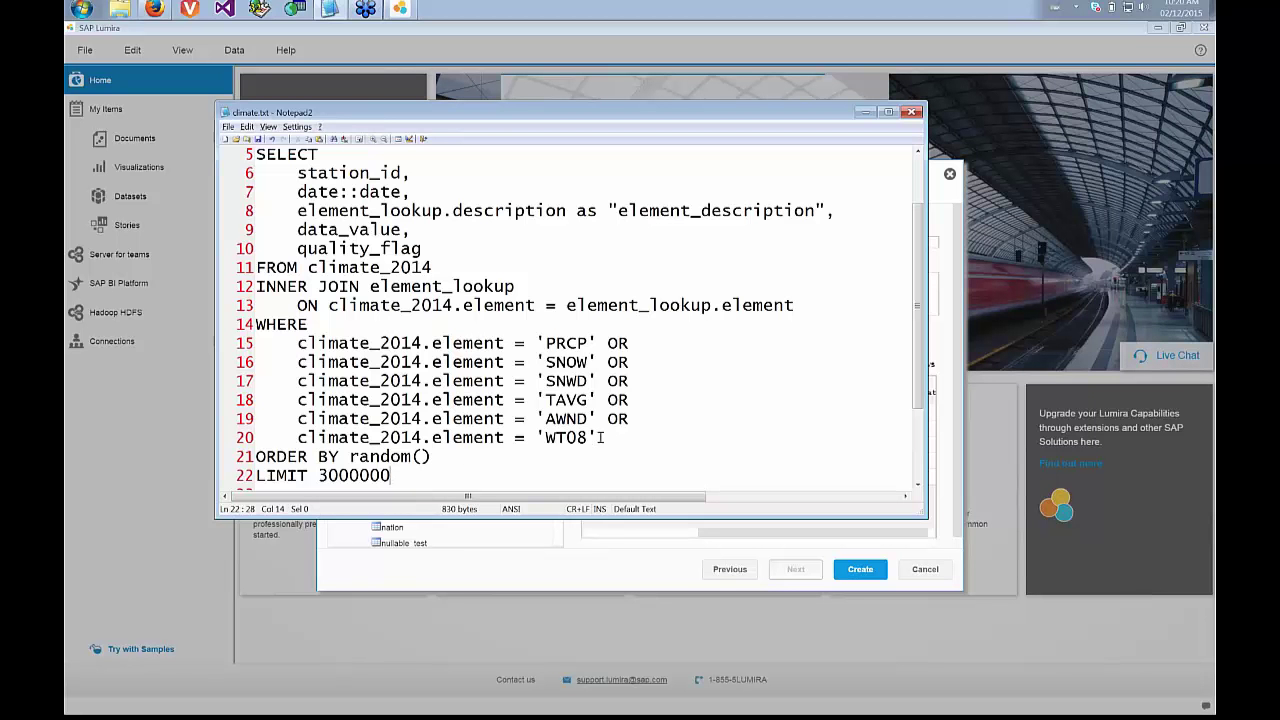
- Replace the Lumira dataset query with the SELECT statement from climate.txt, ending it with limit 5 instead of the ordering, and preview the data
drag(598, 437, 256, 229)
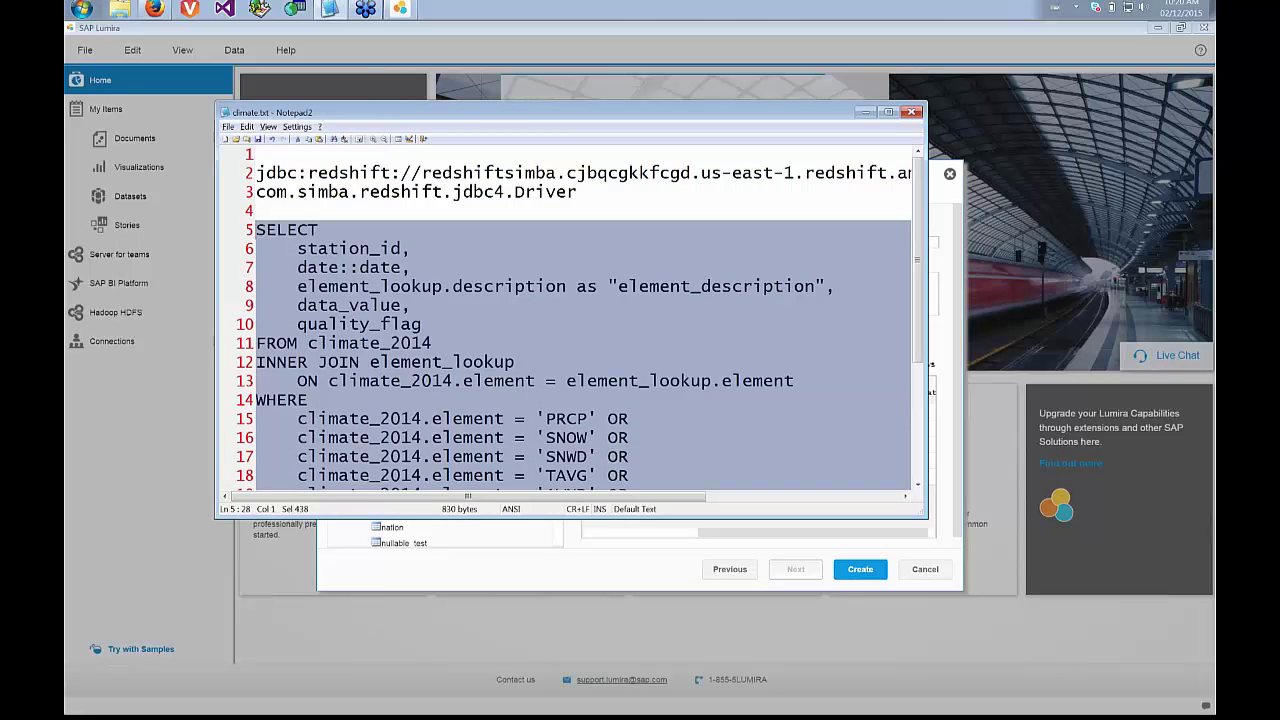
key(alt+Tab)
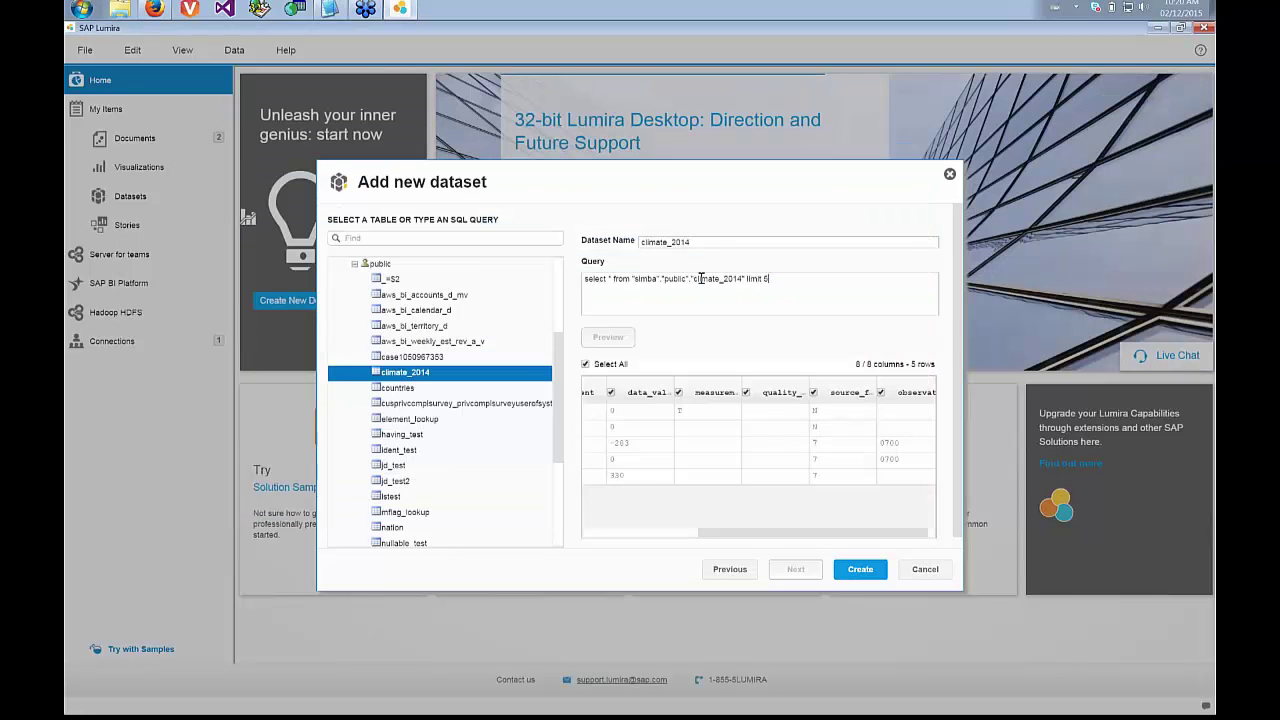
key(ctrl+v)
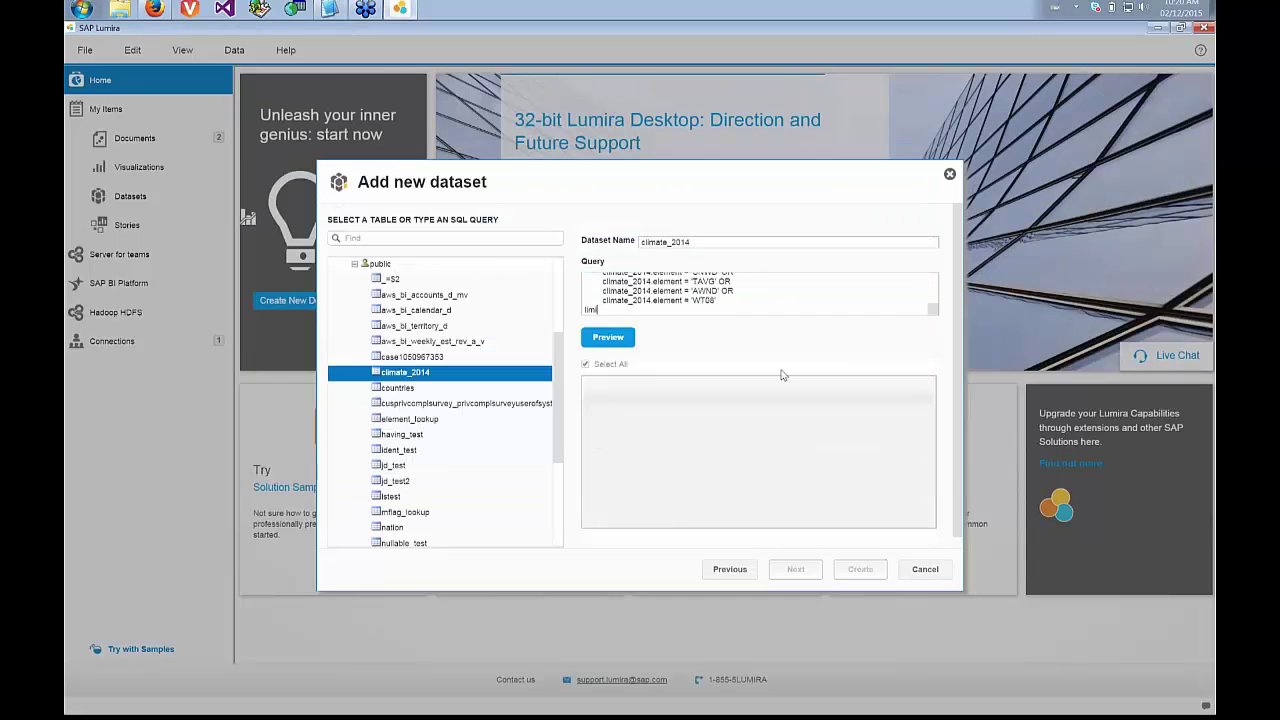
click(598, 338)
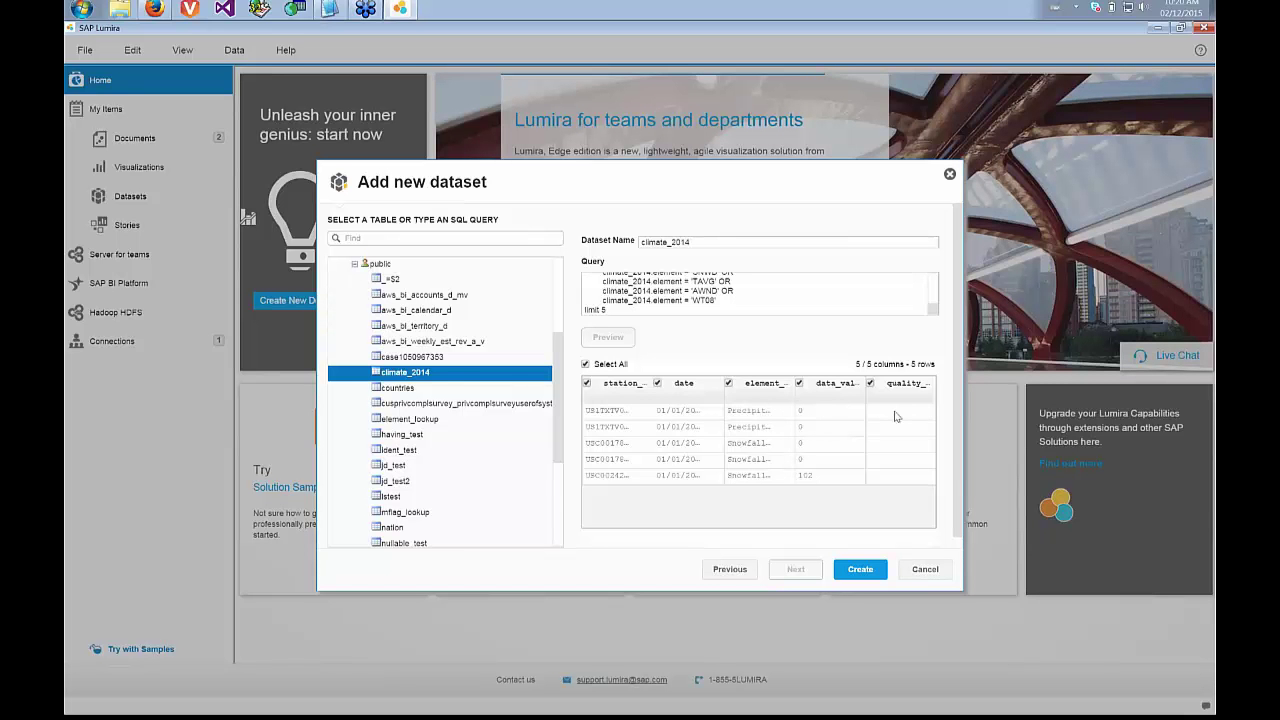
- Cancel the new dataset and open the saved imported_sample_3m document
click(928, 571)
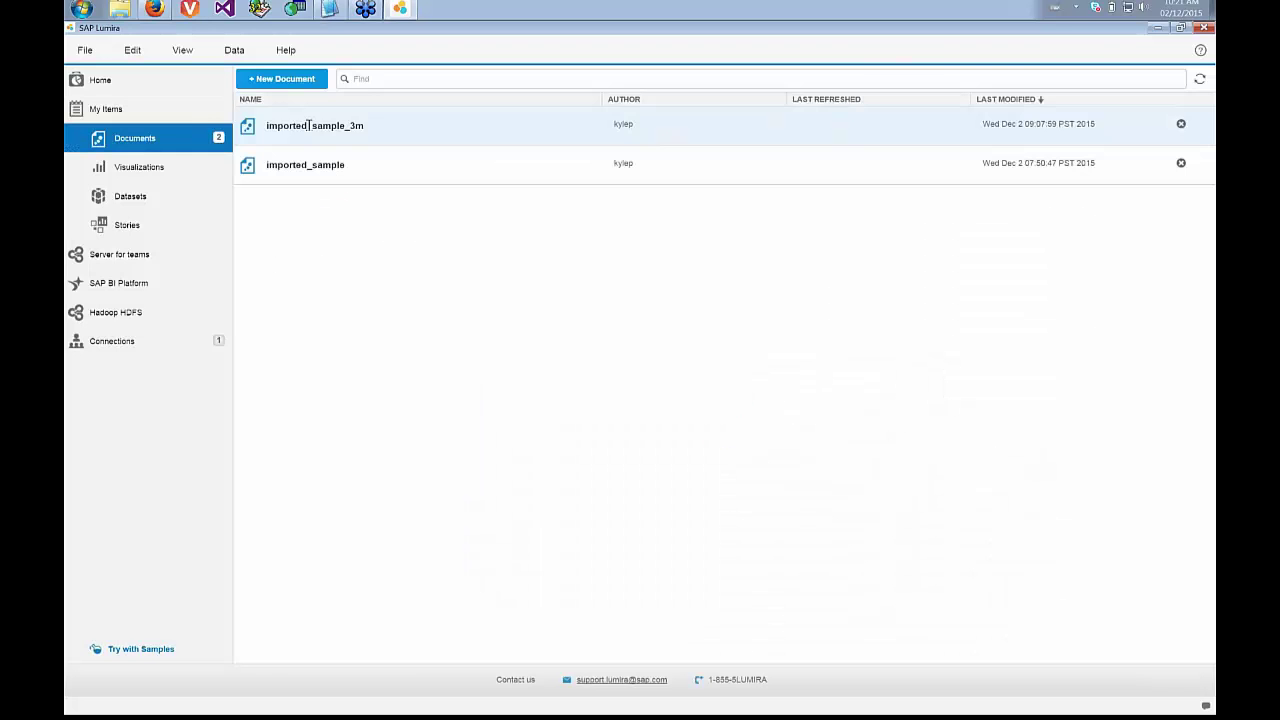
click(308, 125)
double_click(308, 125)
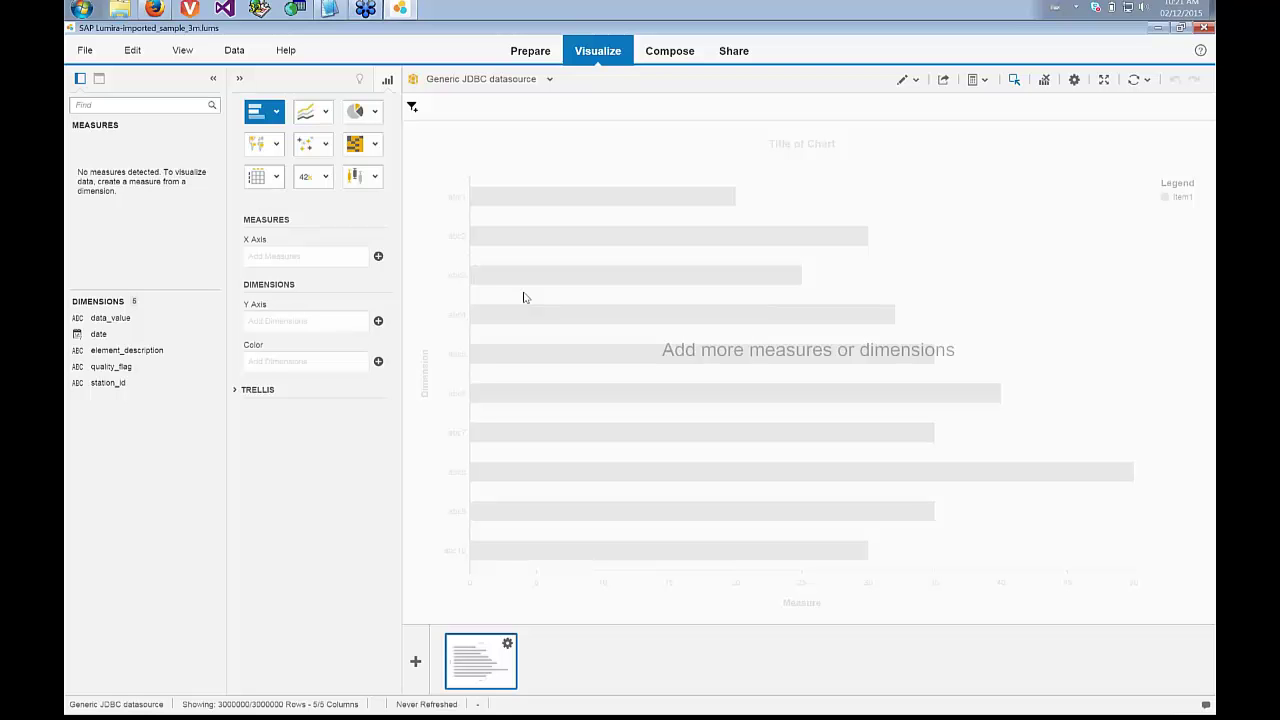
click(1087, 44)
click(743, 114)
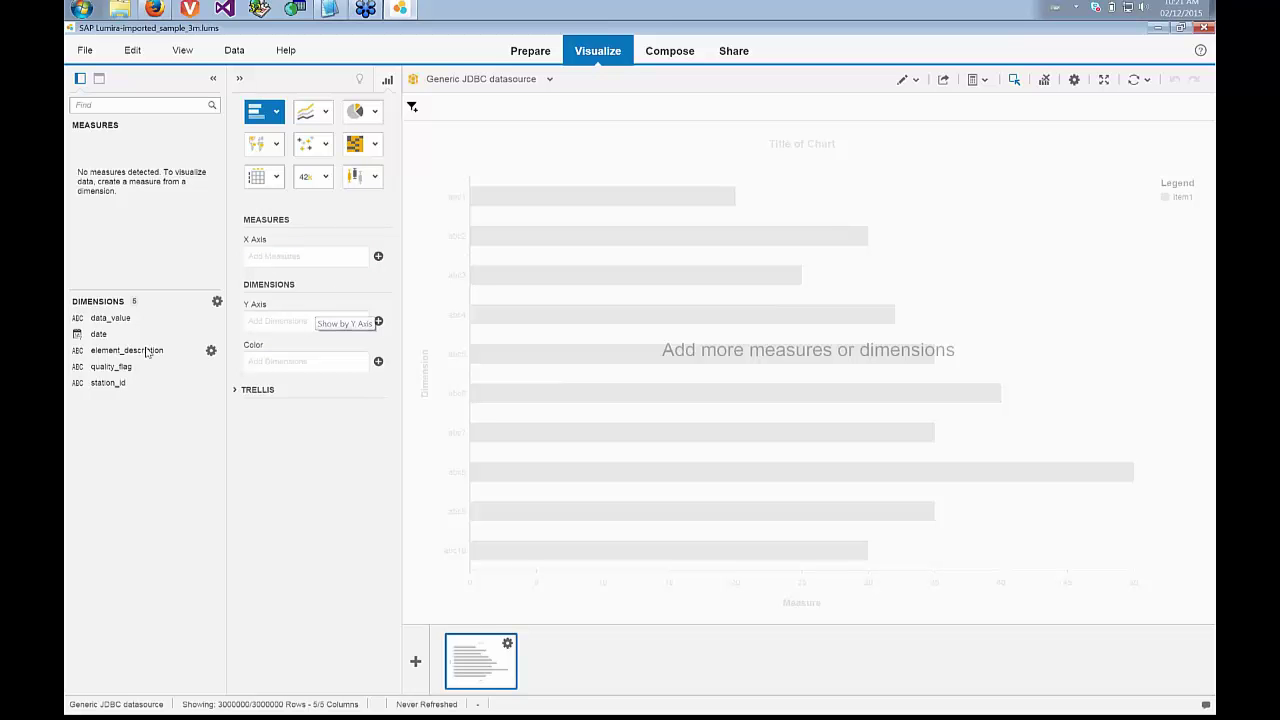
click(122, 385)
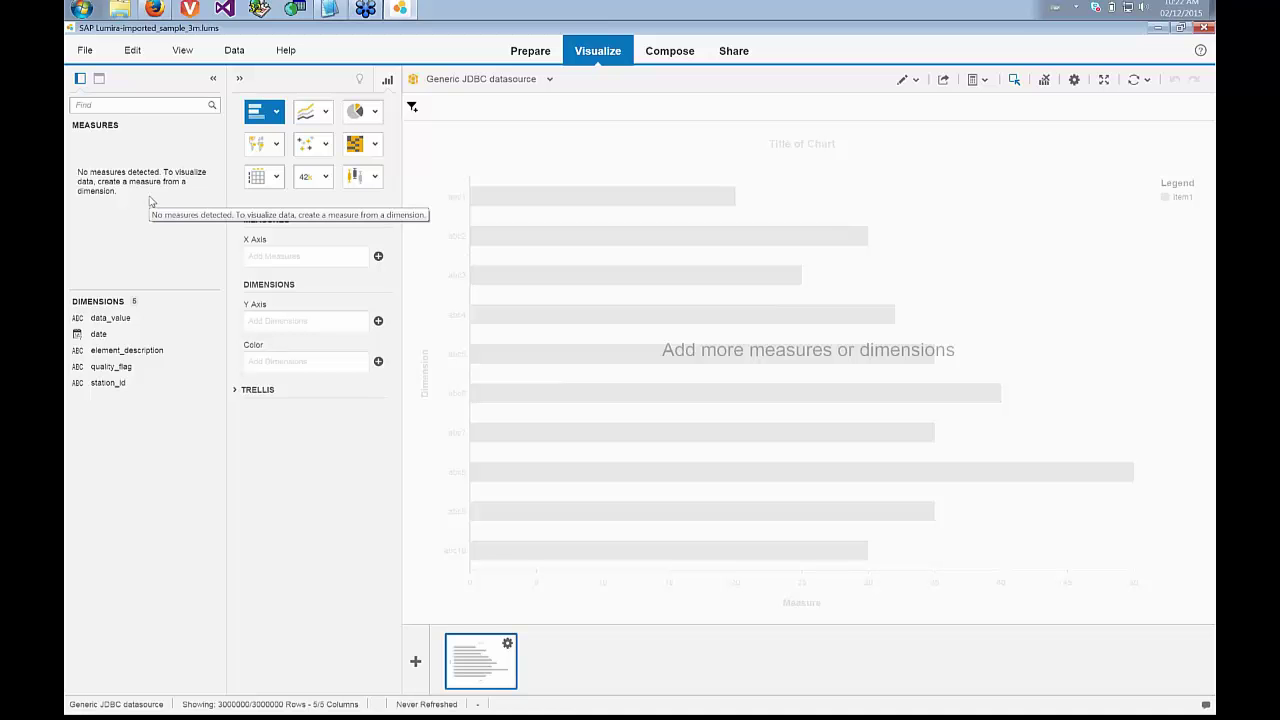
- Convert the data_value column to a number in the Prepare view and create a measure from the converted data_value (2) dimension
click(528, 52)
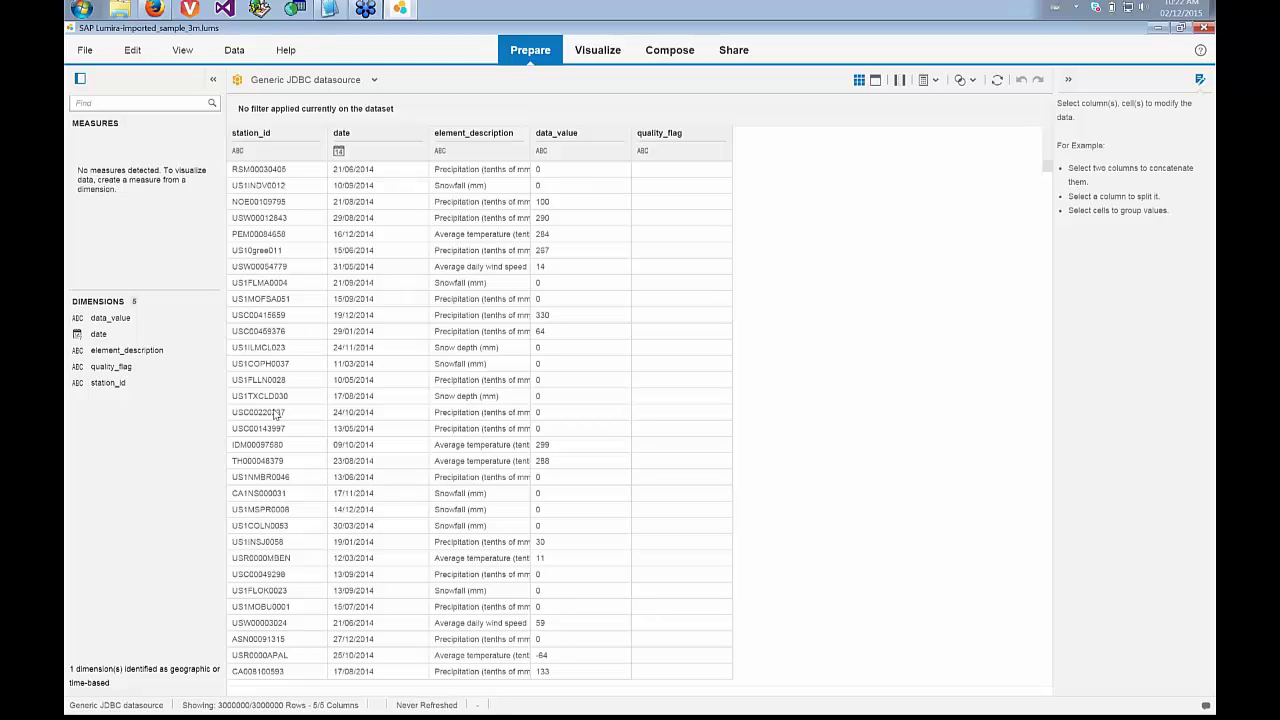
click(619, 151)
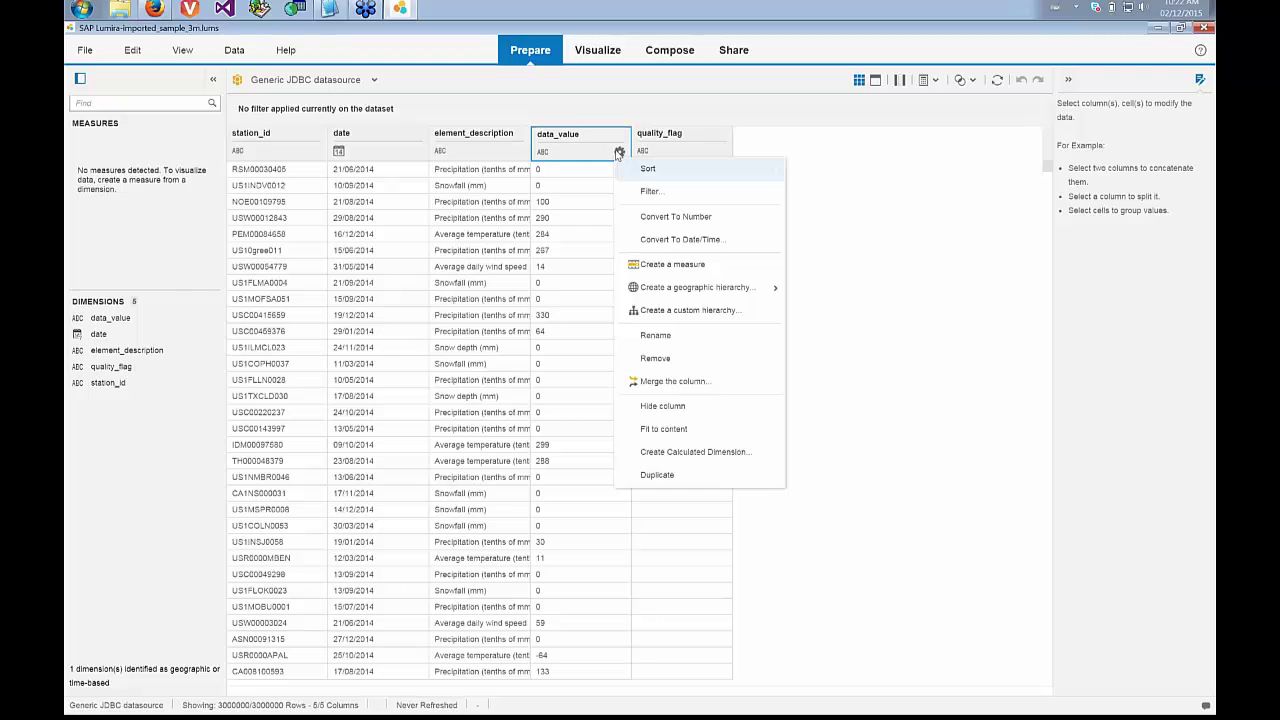
click(676, 217)
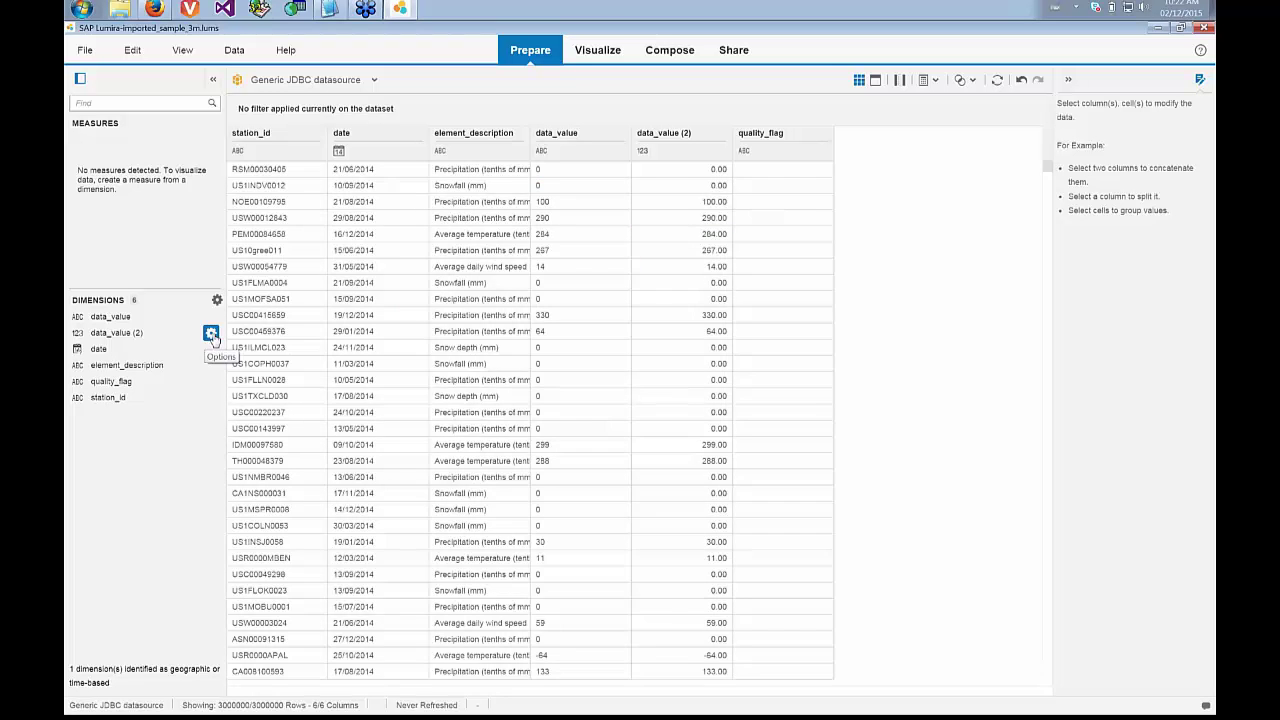
click(211, 335)
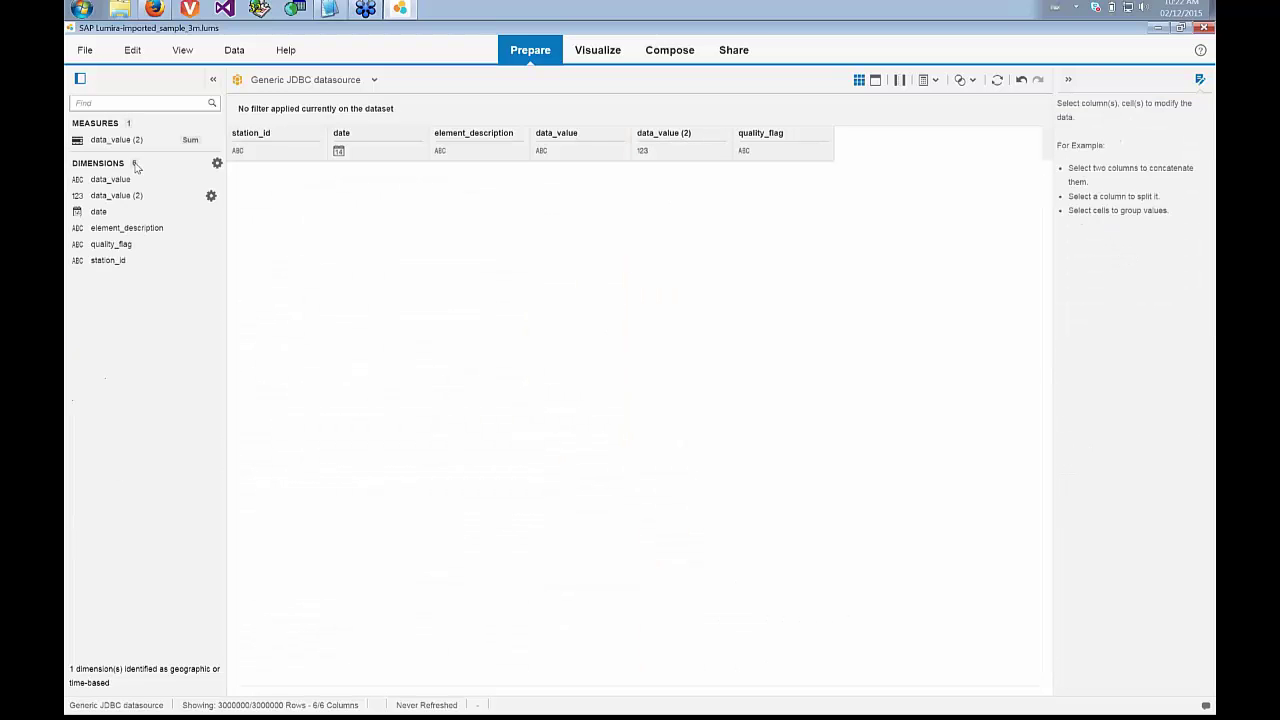
- Filter the entire dataset to records whose quality_flag is <<empty>>
click(785, 186)
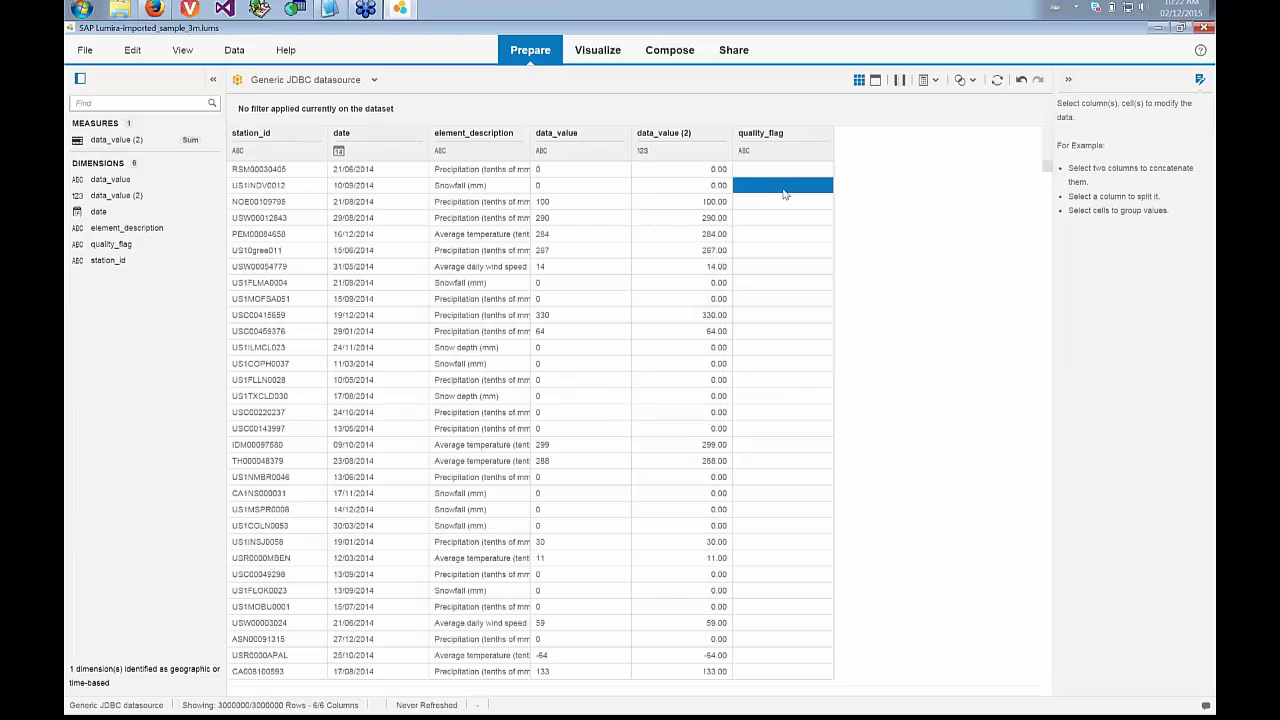
click(783, 138)
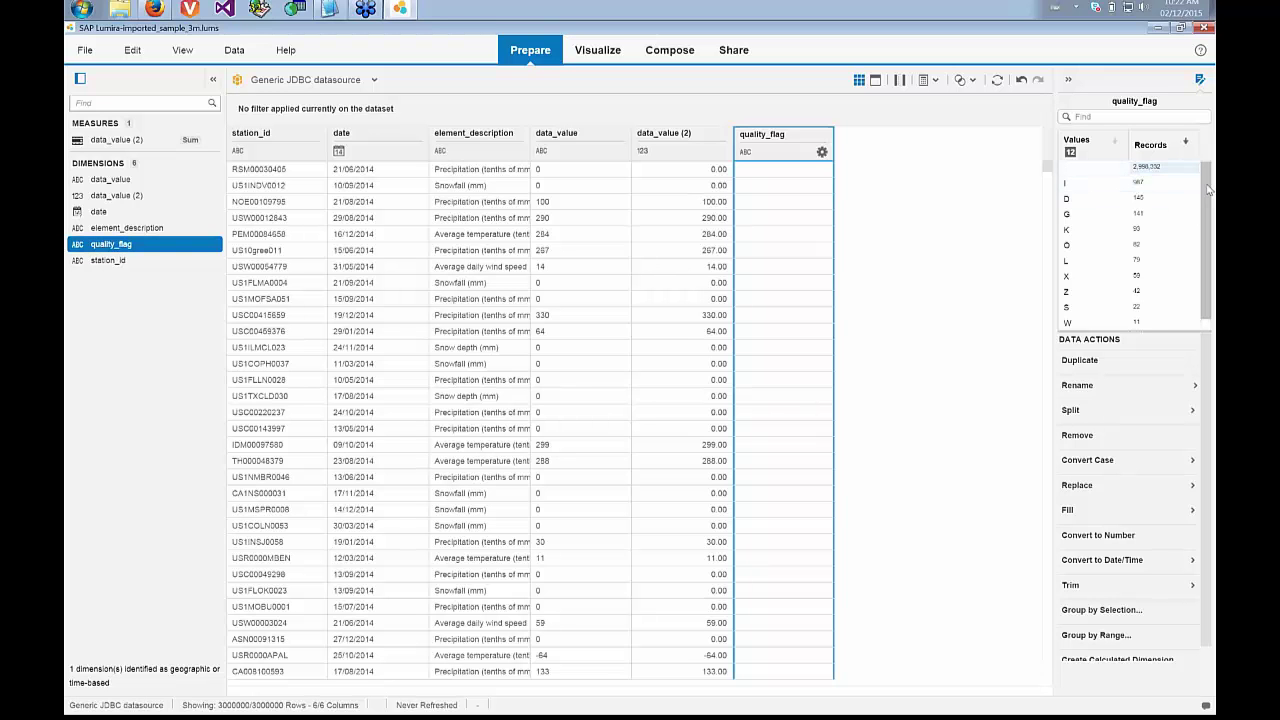
scroll(1207, 224, down, 1)
scroll(1207, 224, up, 1)
click(663, 272)
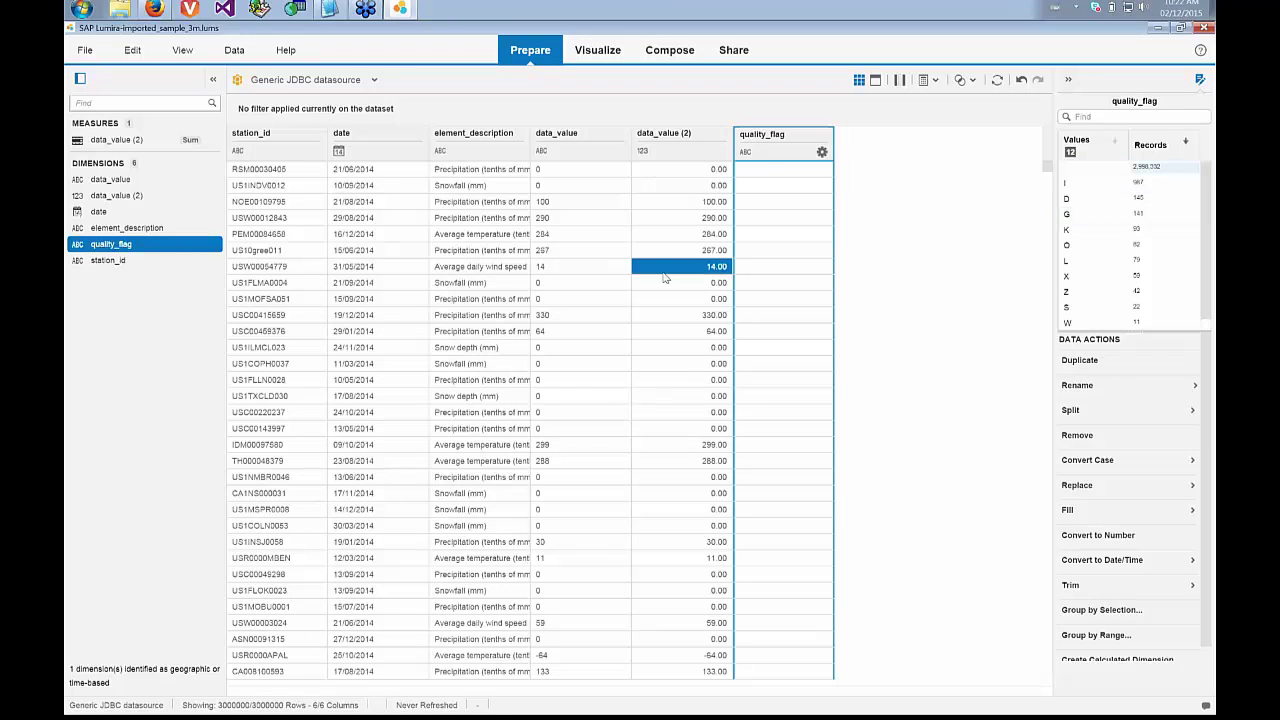
click(665, 278)
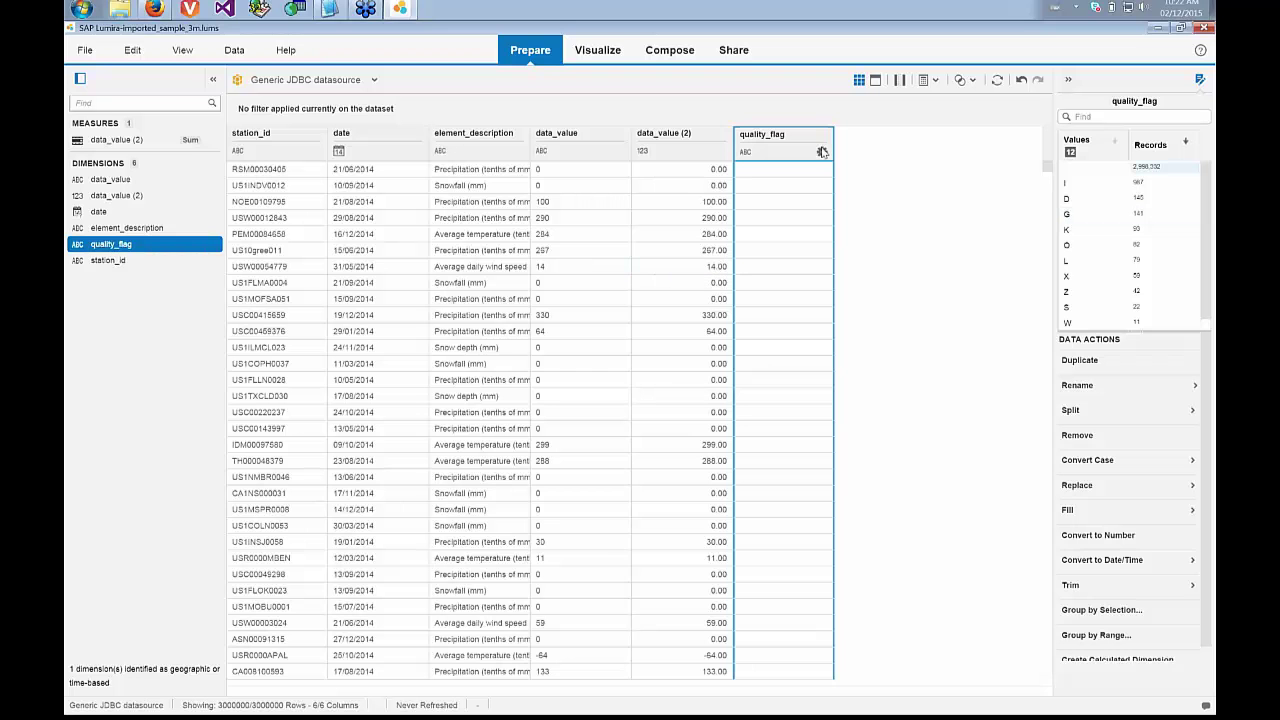
click(821, 151)
click(845, 190)
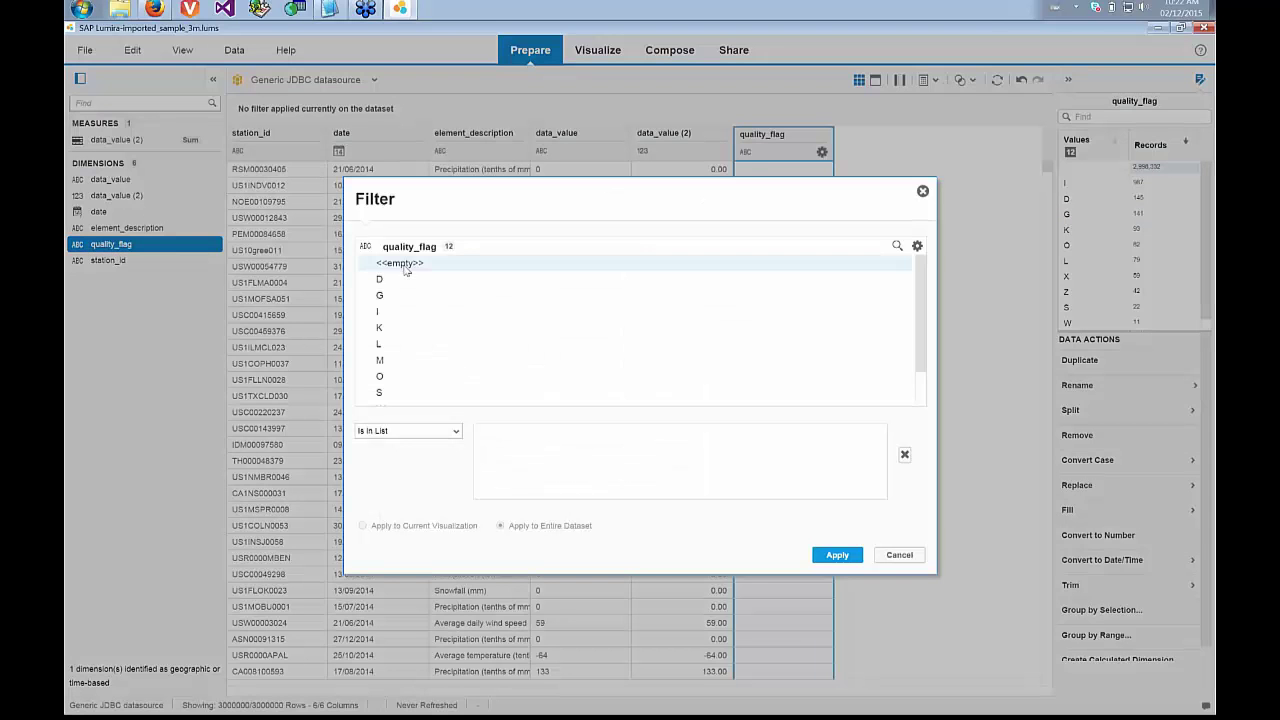
click(845, 262)
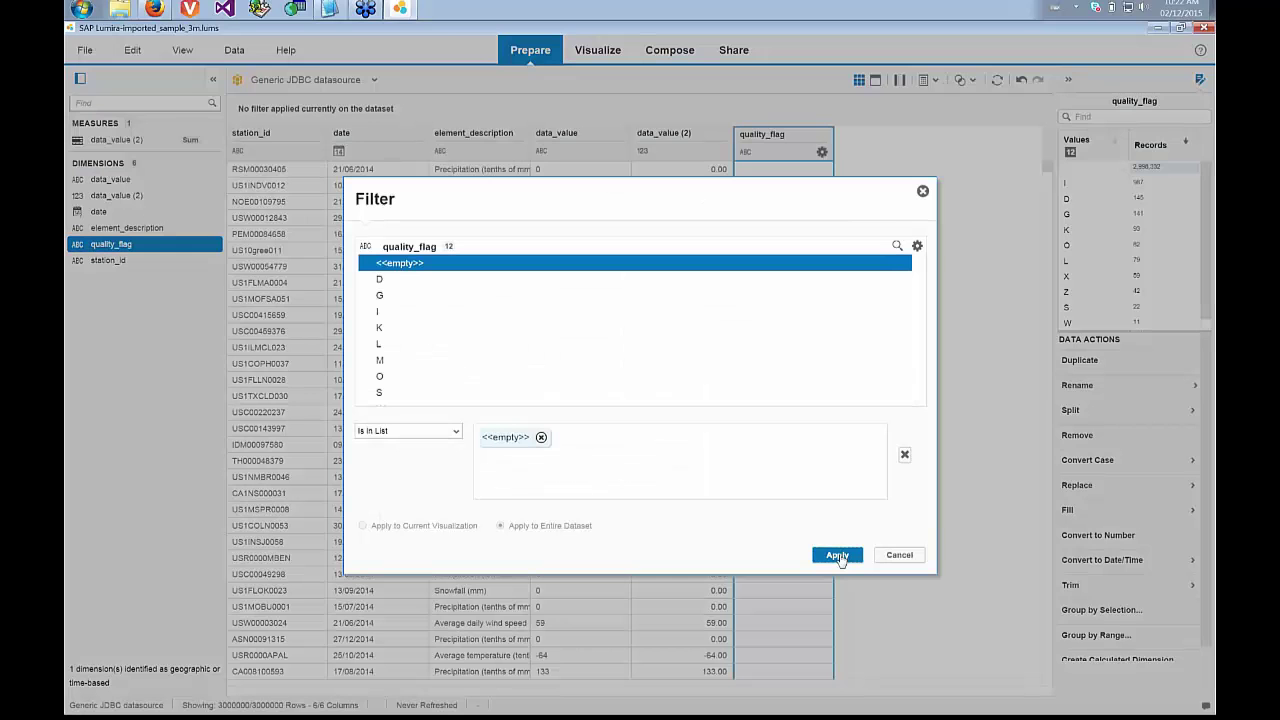
click(838, 556)
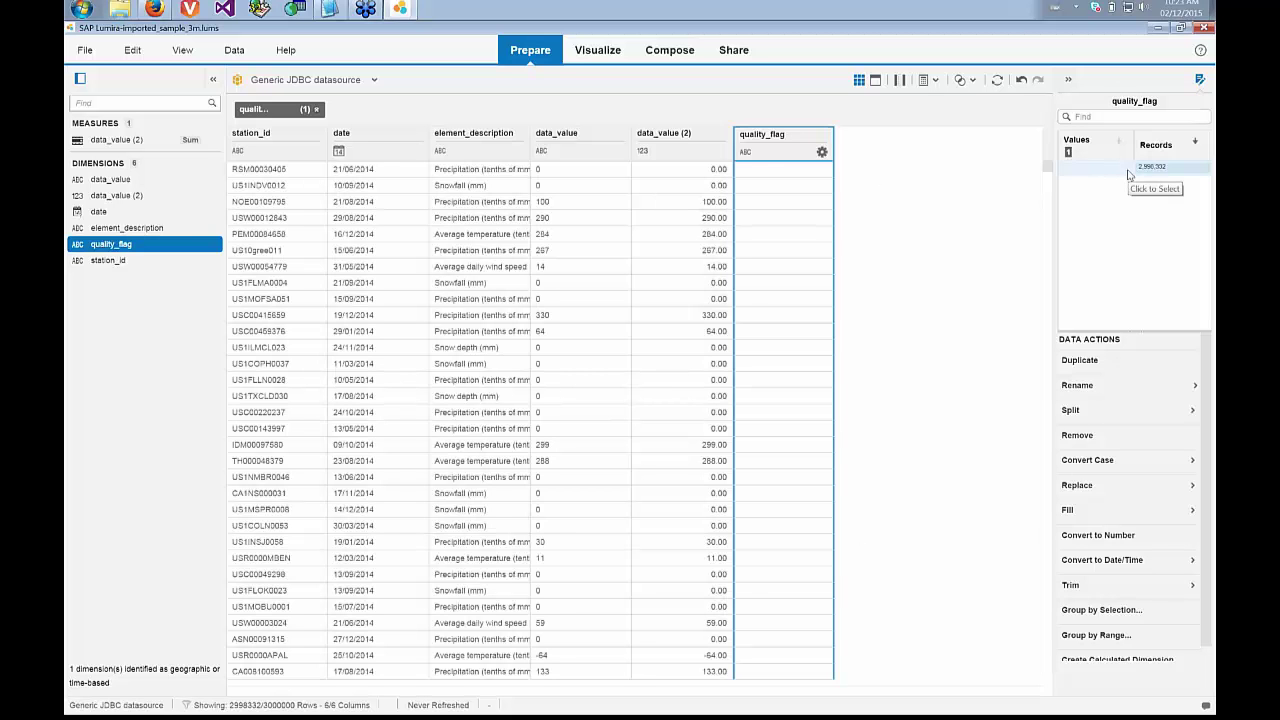
- Display the Split options for the station_id column
click(268, 133)
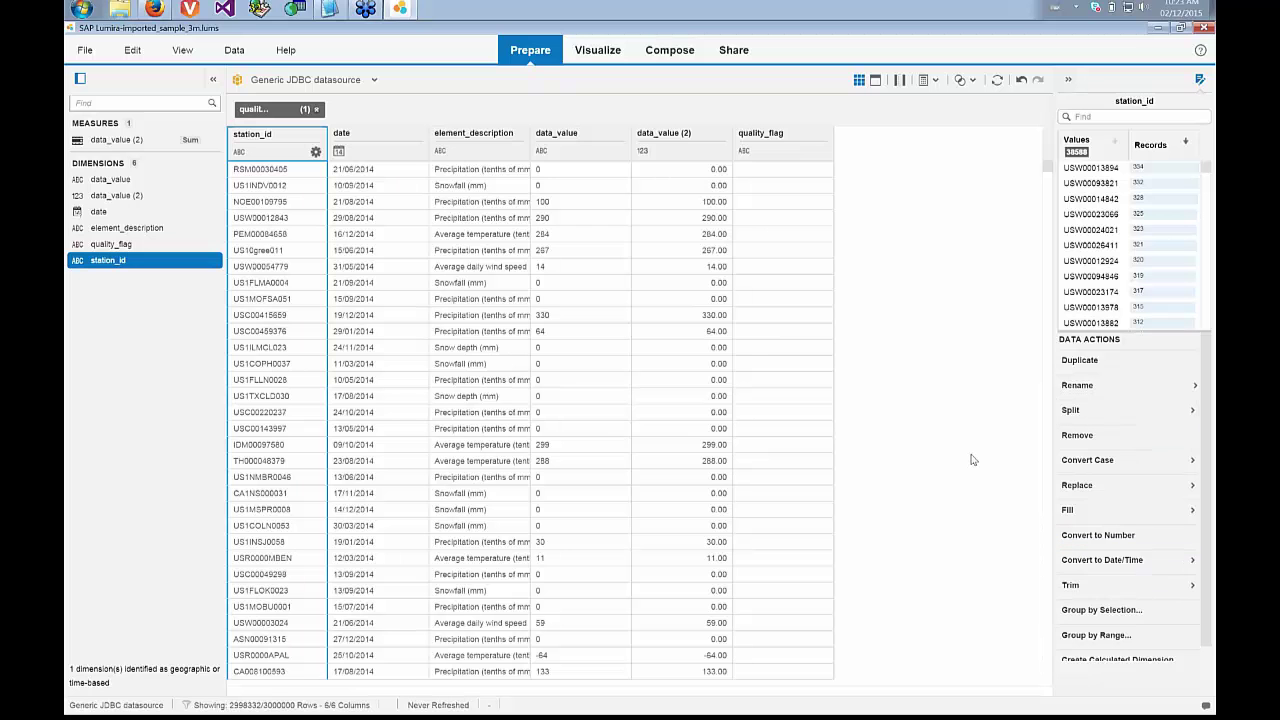
click(1090, 410)
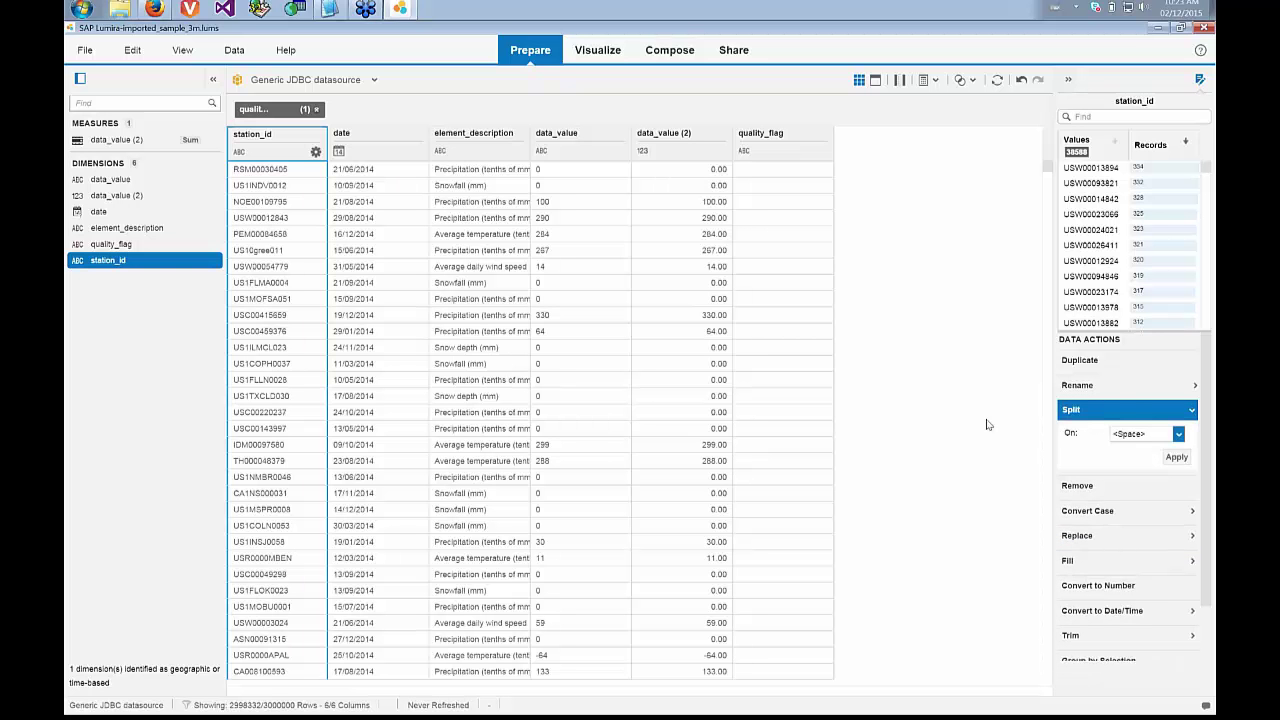
- Create a numeric point visualization of the data_value (2) measure and change its aggregation to Count (All)
click(601, 60)
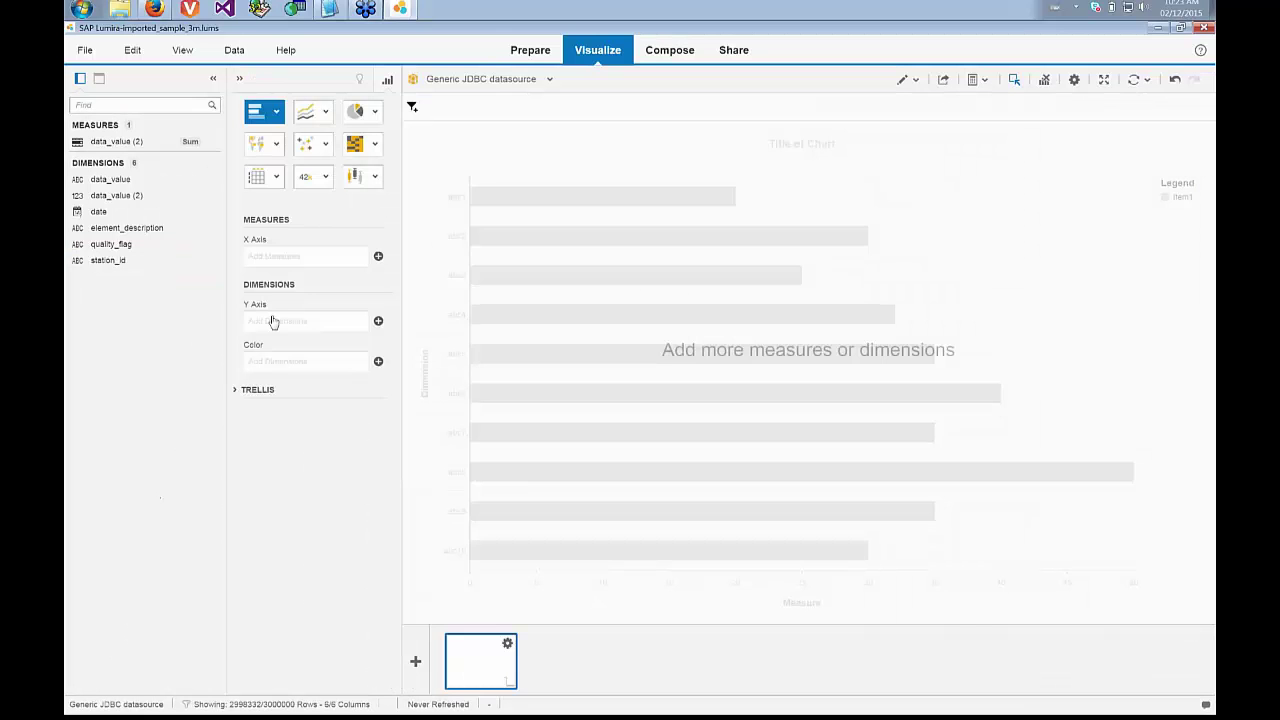
click(305, 179)
drag(119, 148, 290, 254)
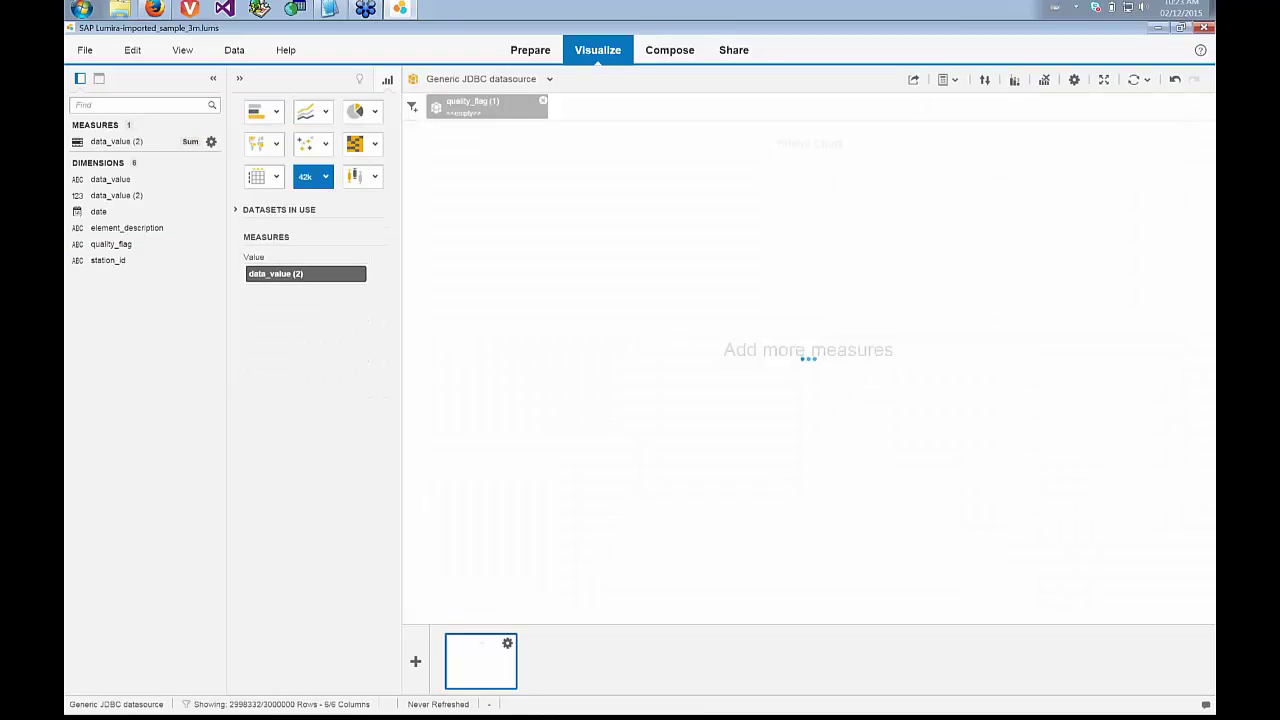
click(211, 141)
mouse_move(282, 150)
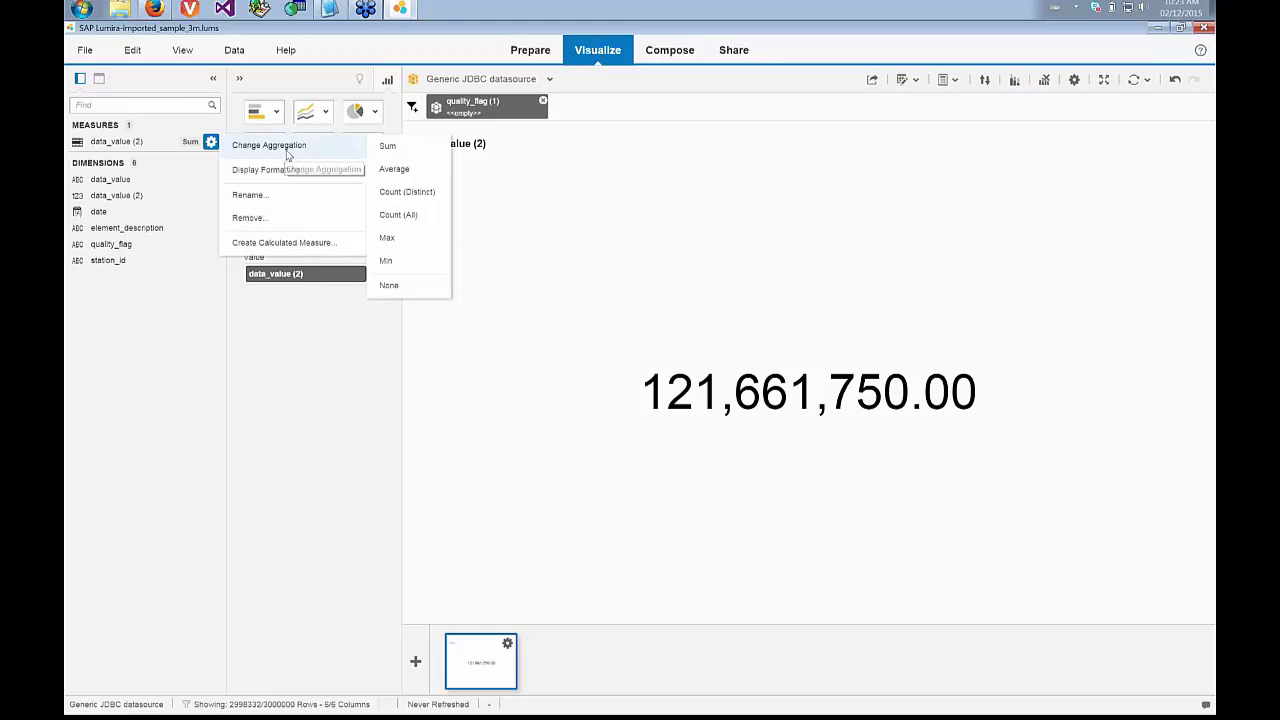
click(397, 216)
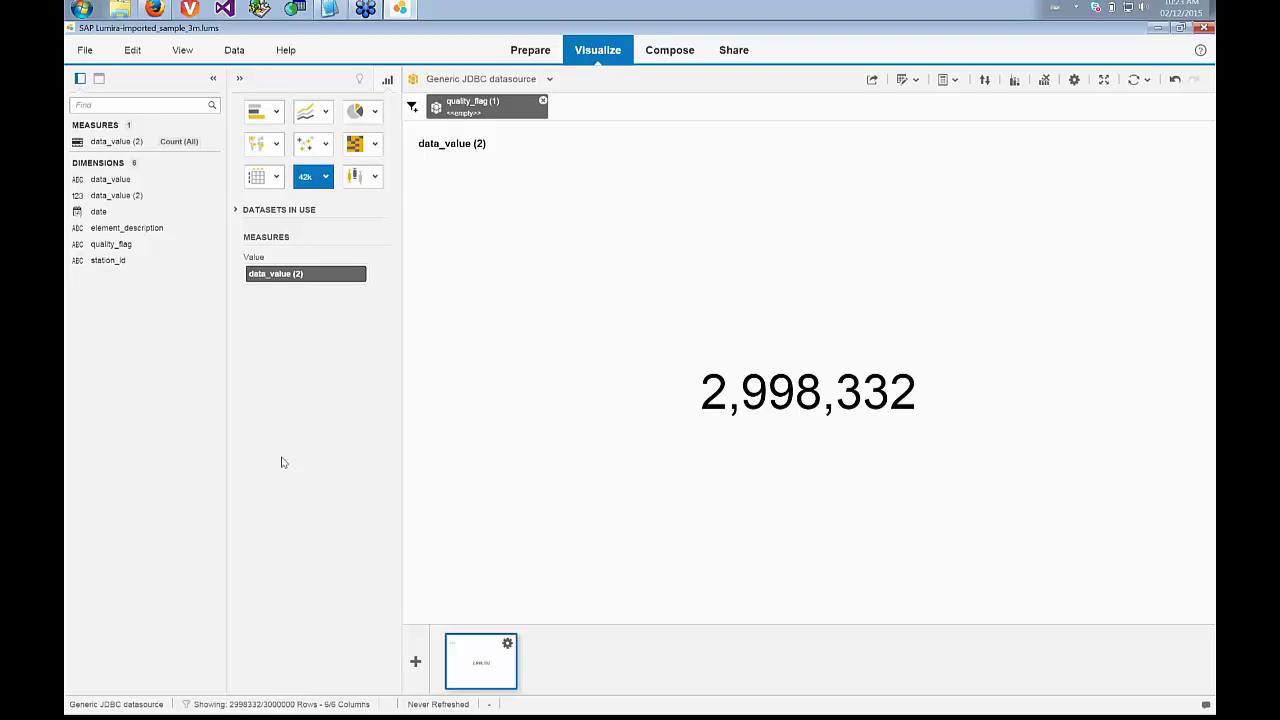
- Add a pie chart visualization sized by data_value (2) and colored by element_description
click(415, 661)
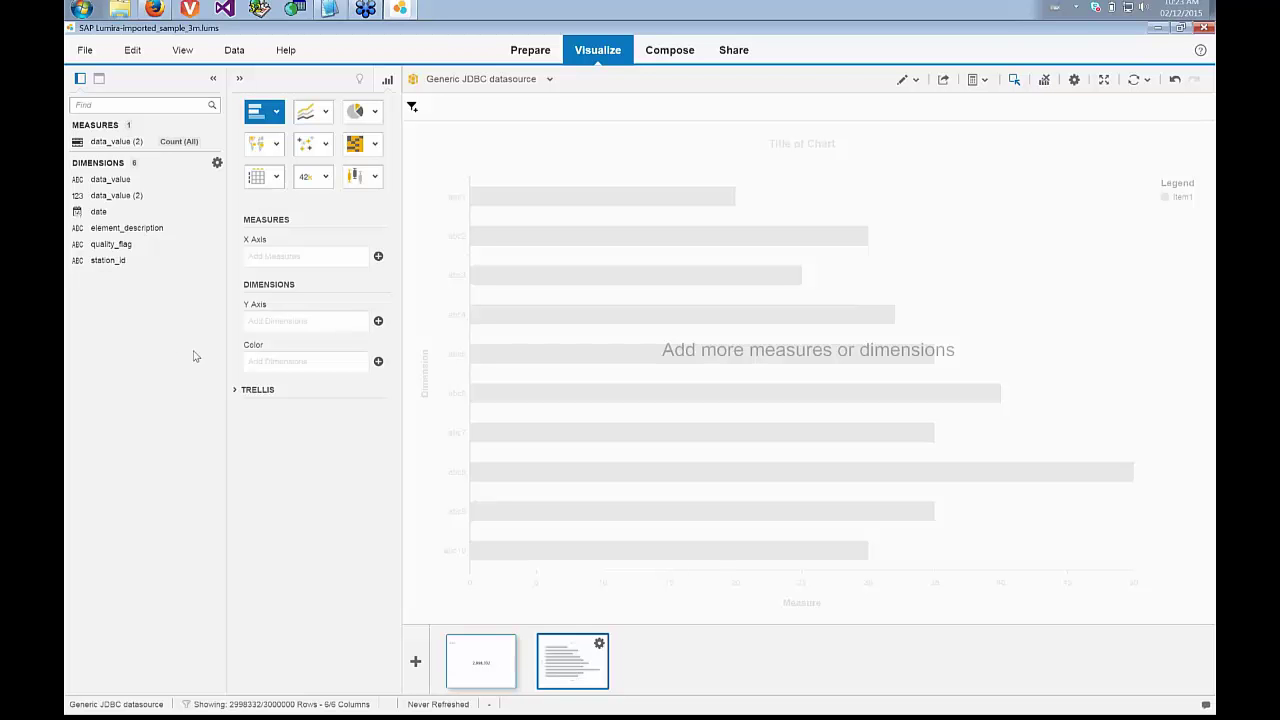
click(355, 111)
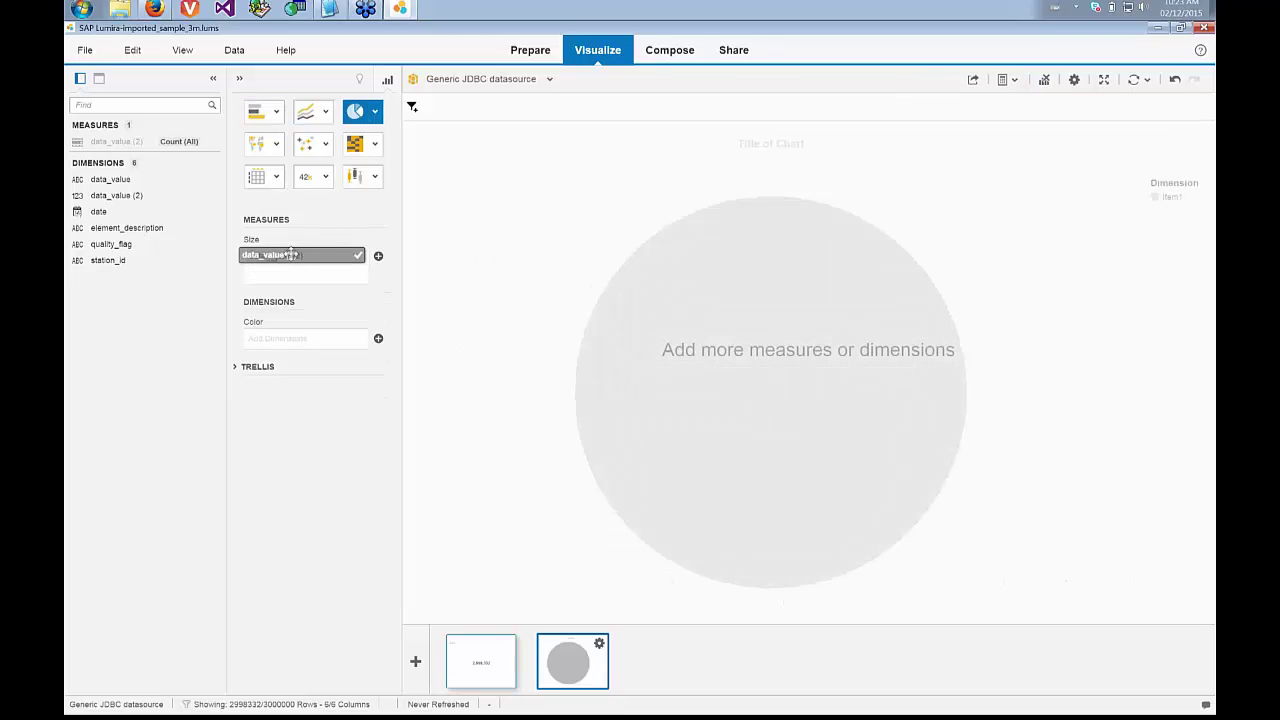
drag(126, 227, 300, 342)
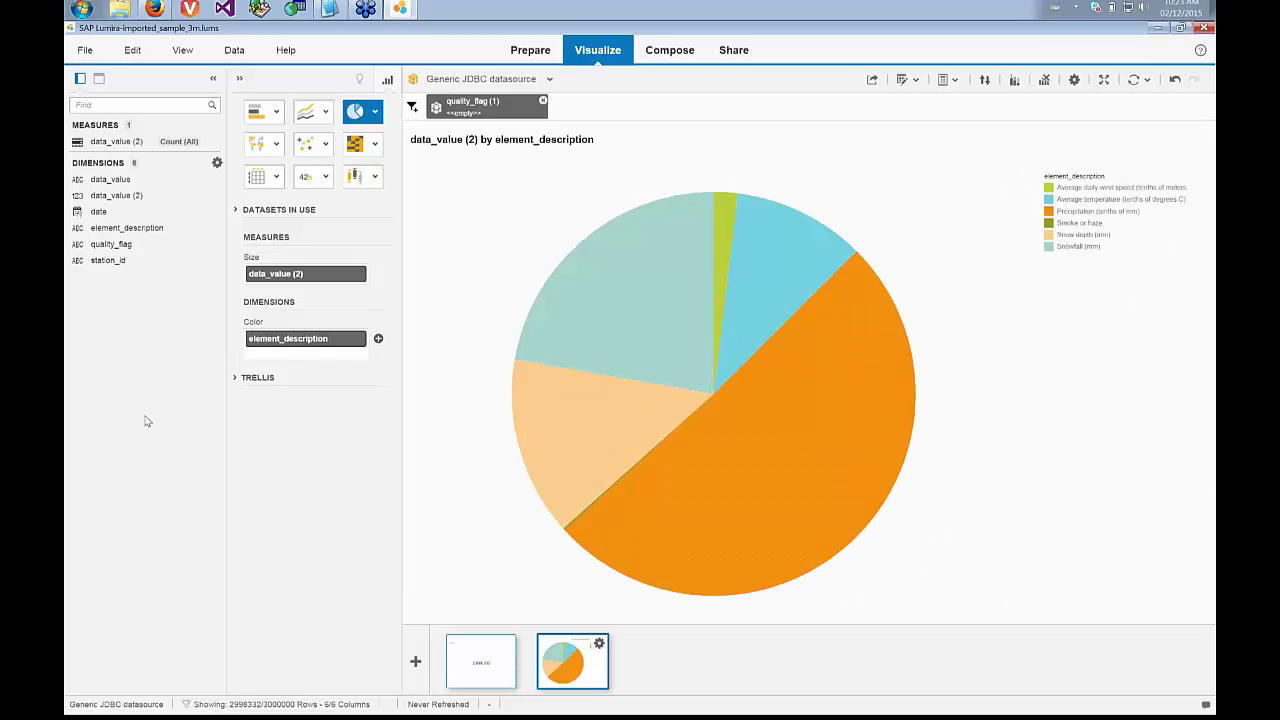
- Examine the record counts of the pie slices, including the thin Smoke or haze slice
mouse_move(798, 474)
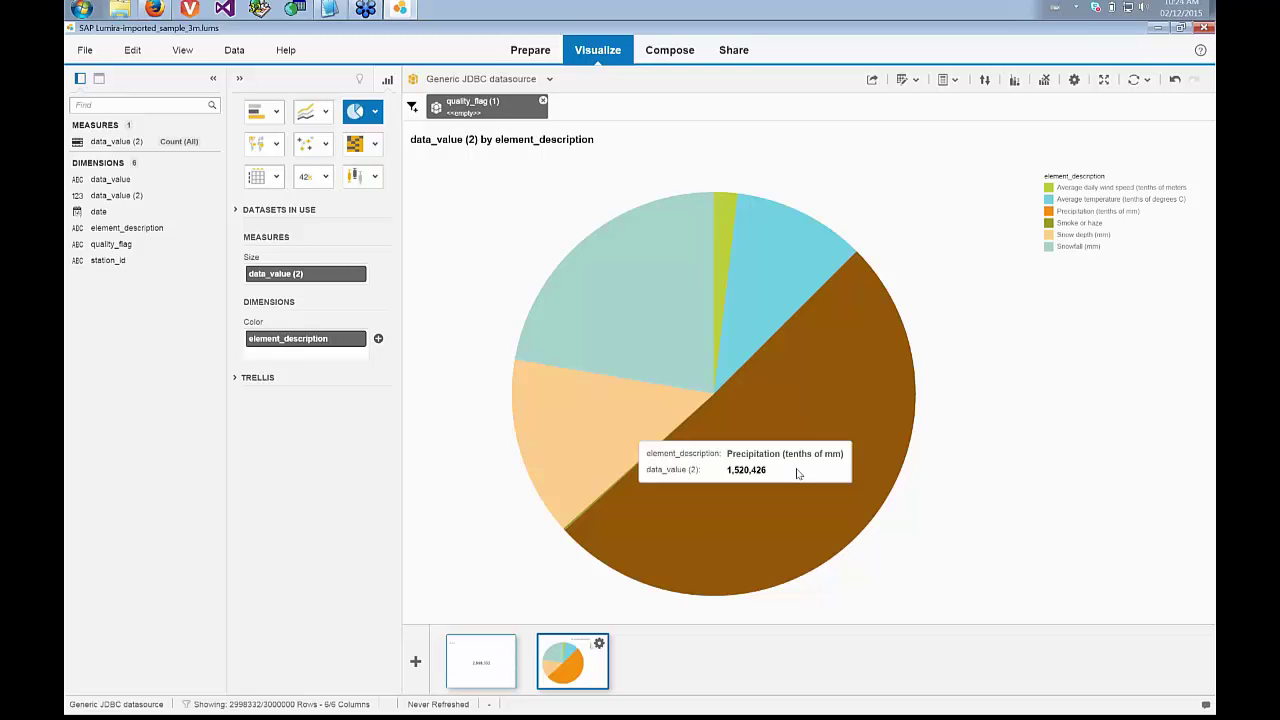
mouse_move(640, 323)
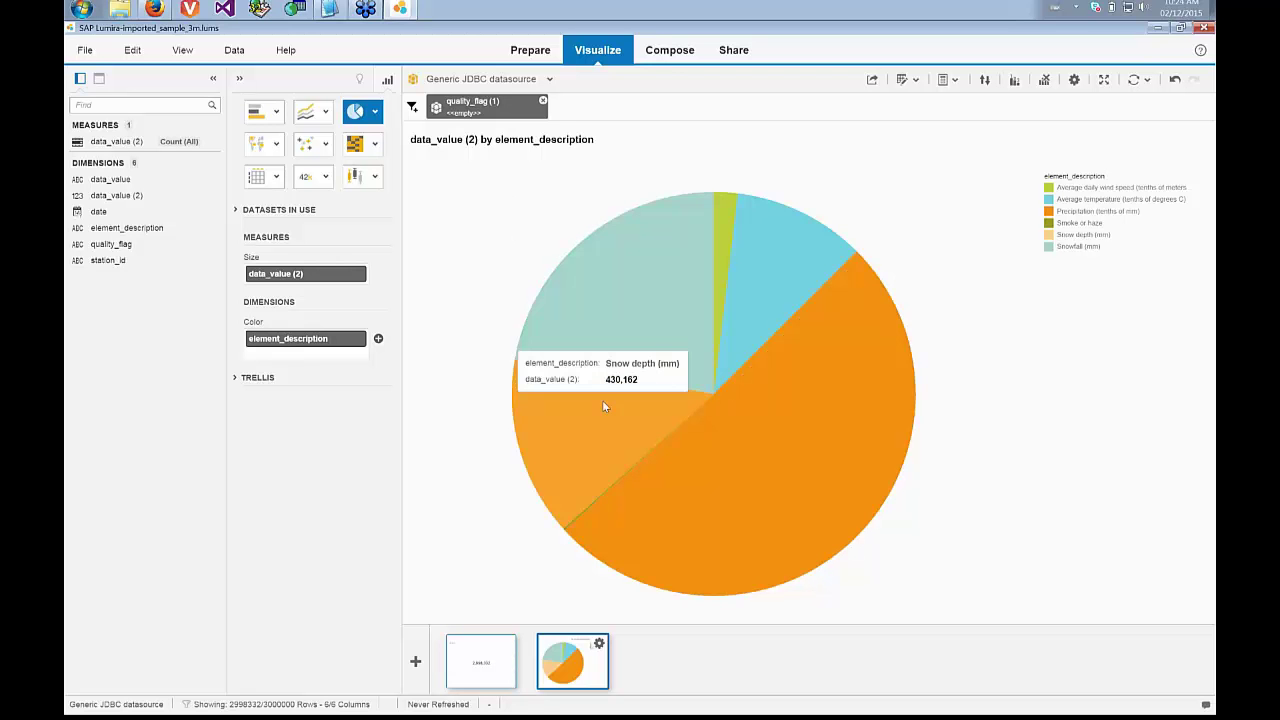
mouse_move(757, 285)
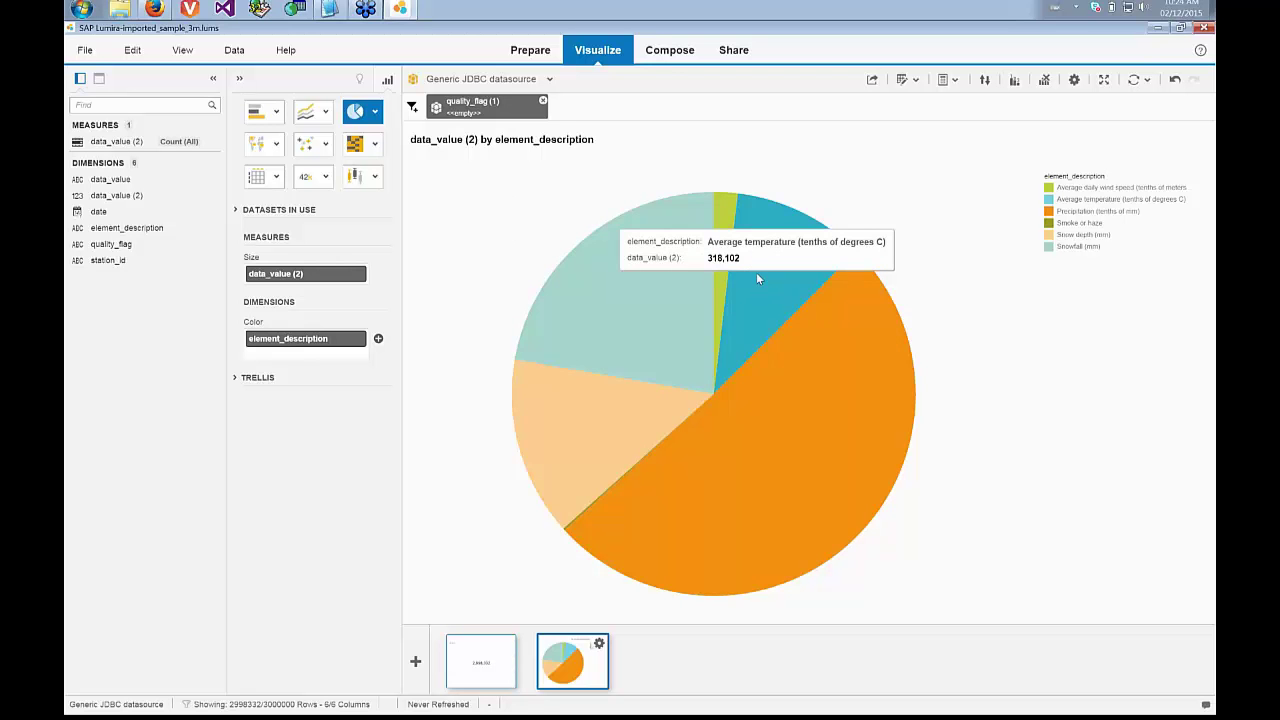
mouse_move(726, 198)
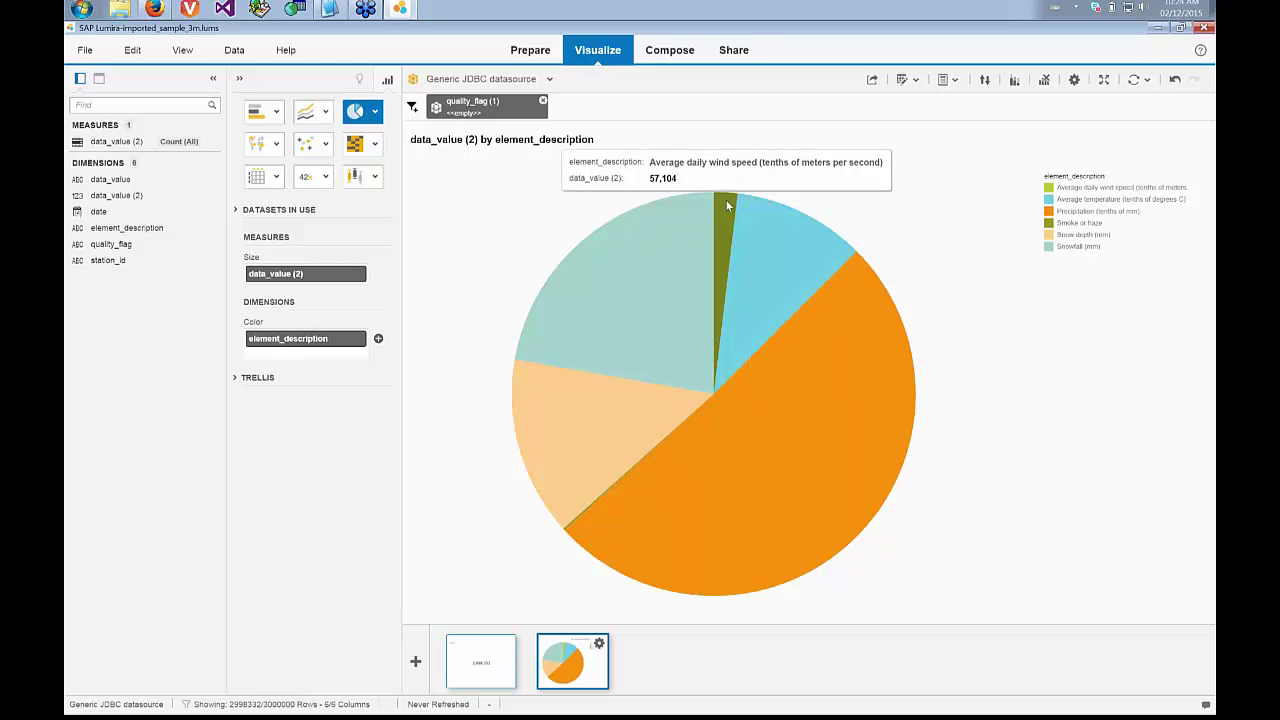
click(1058, 224)
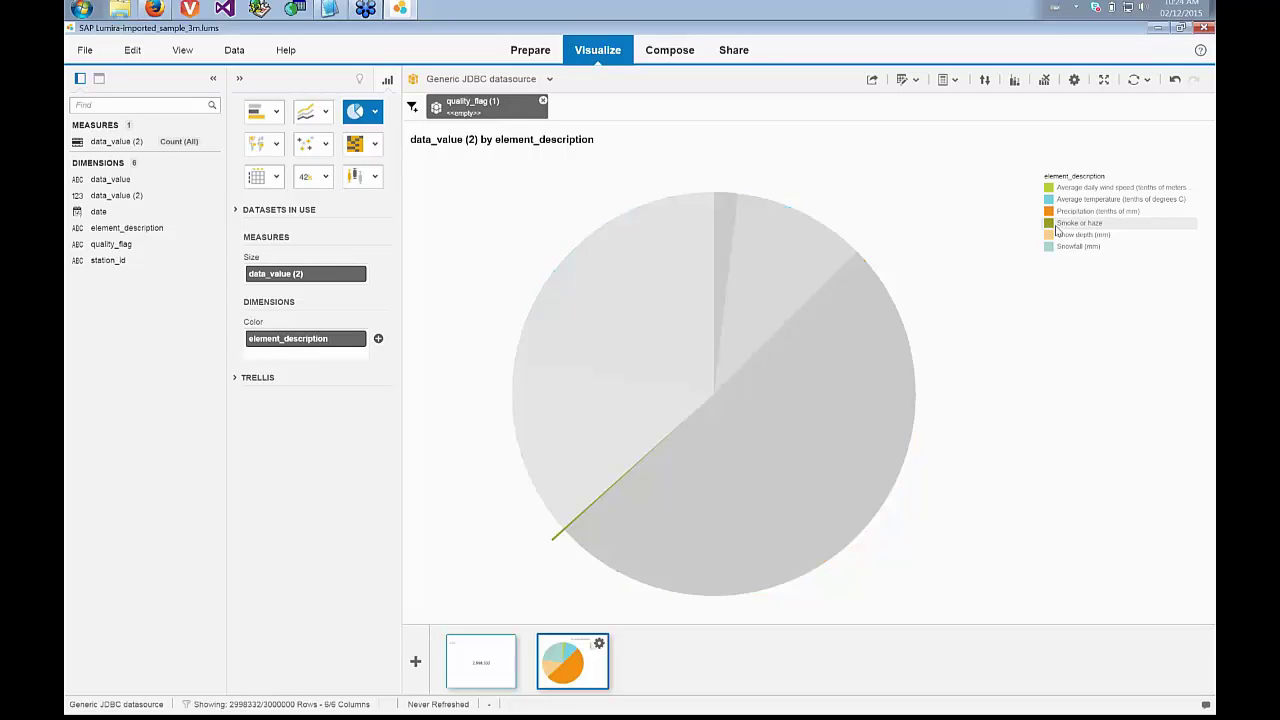
click(557, 538)
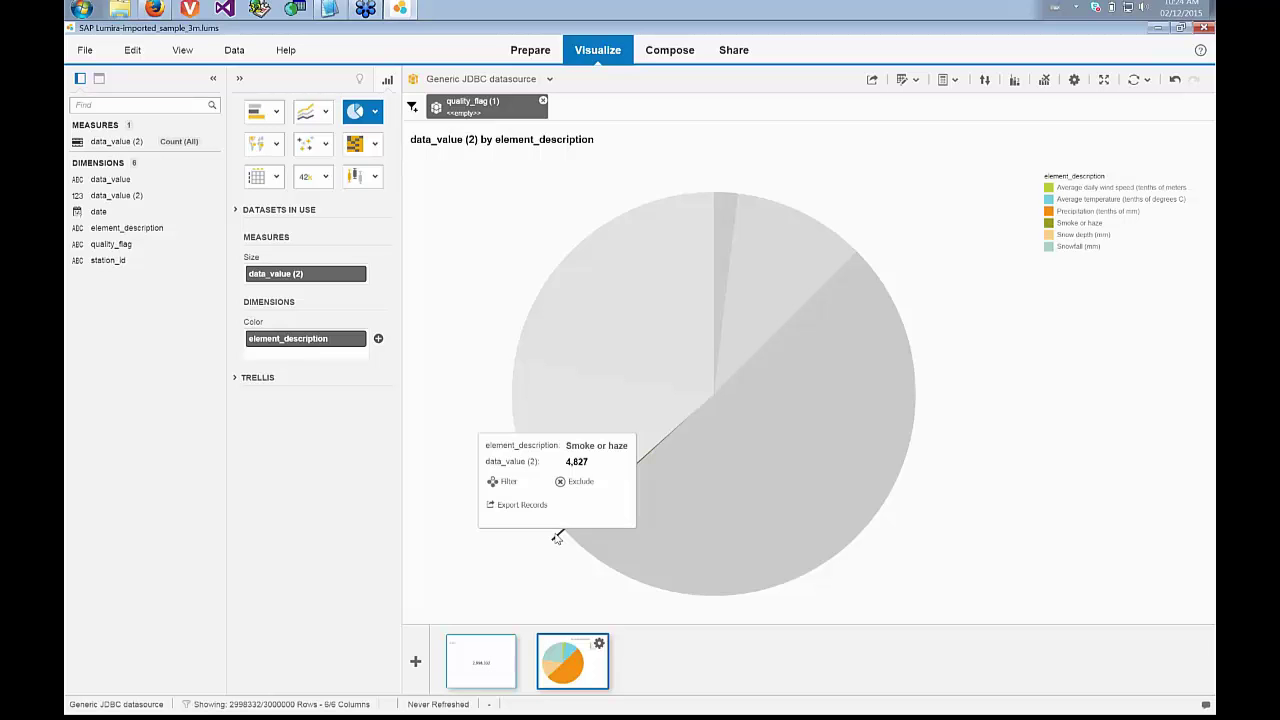
click(494, 567)
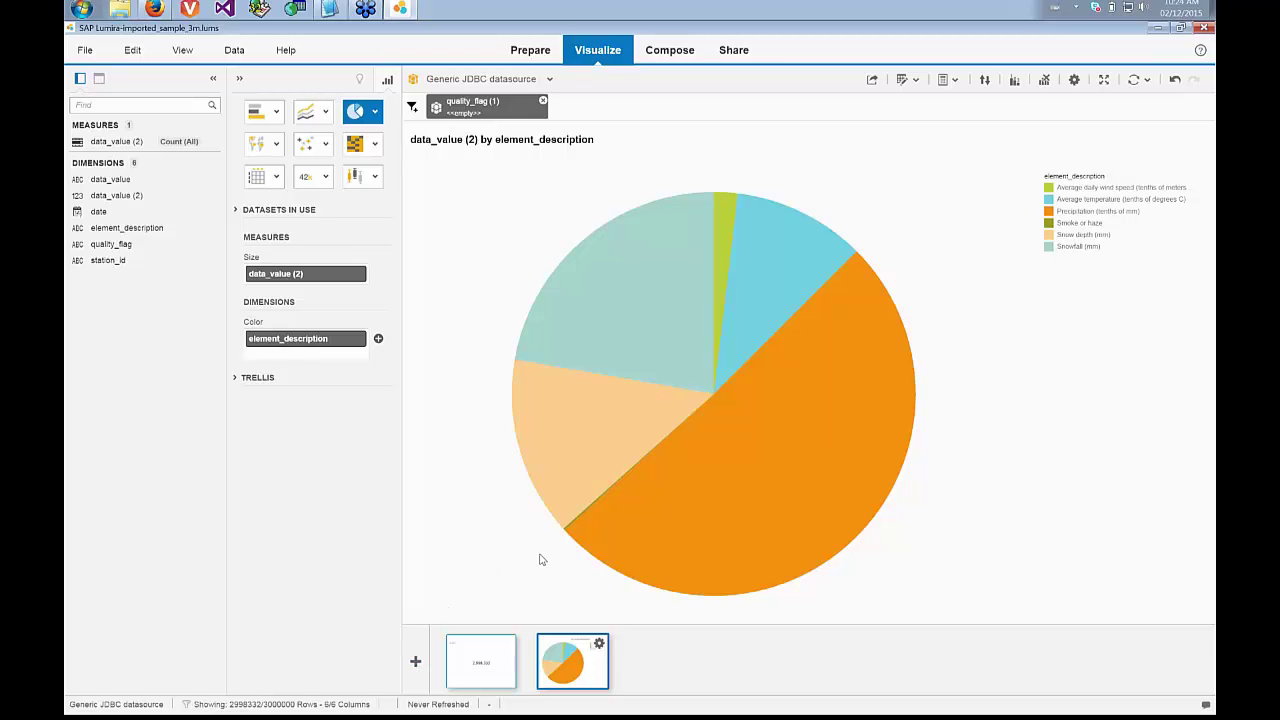
- Add a column chart with data_value (2) on the Y axis, filtered to Smoke or haze in the current visualization
click(416, 662)
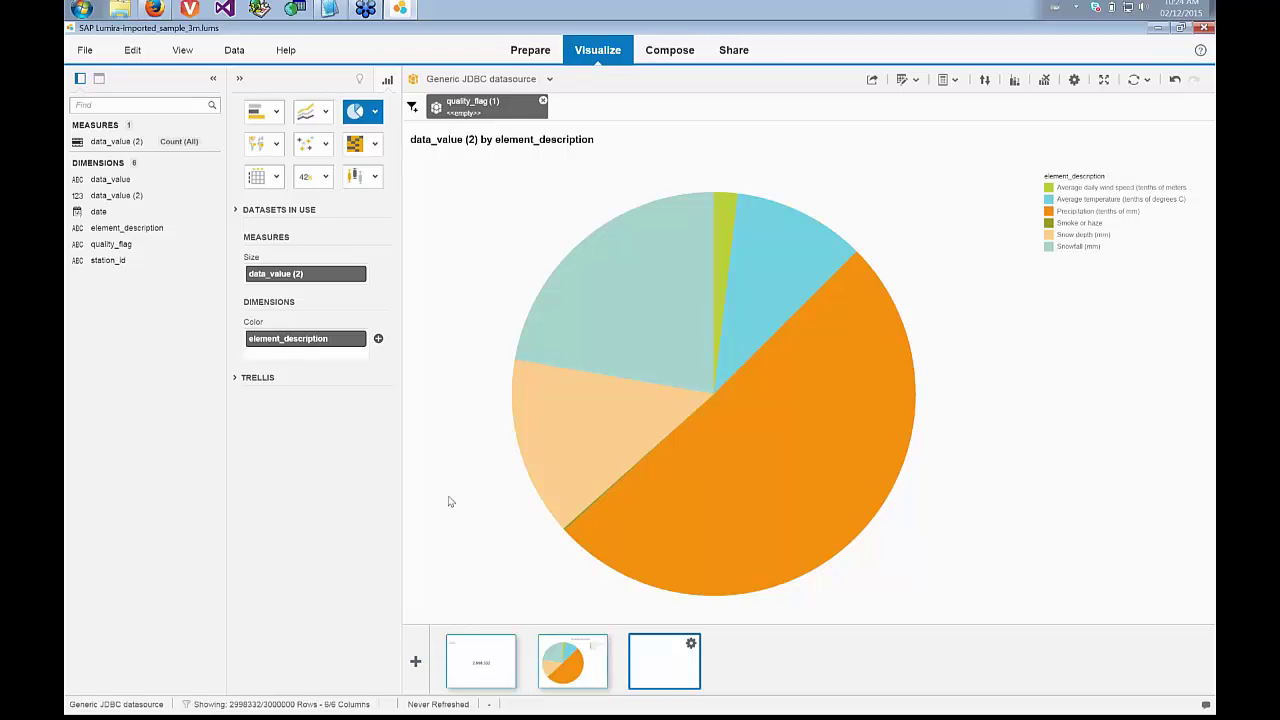
click(277, 112)
click(238, 192)
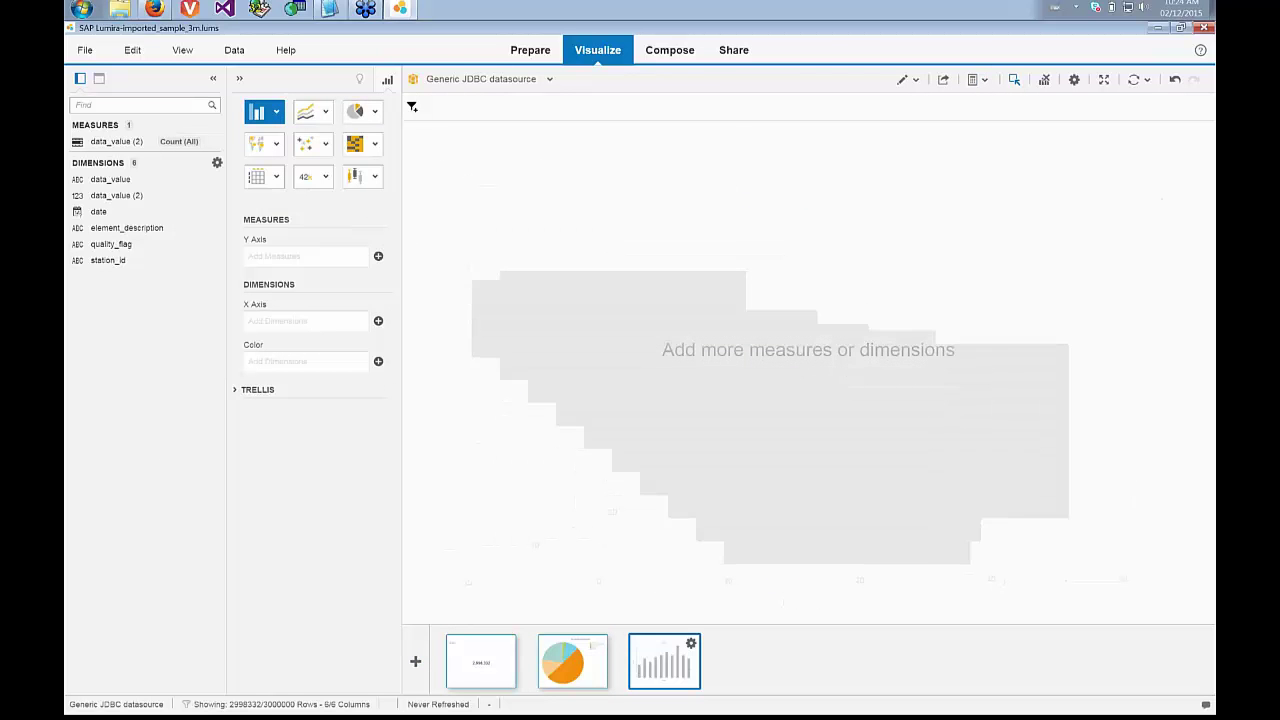
drag(115, 141, 314, 257)
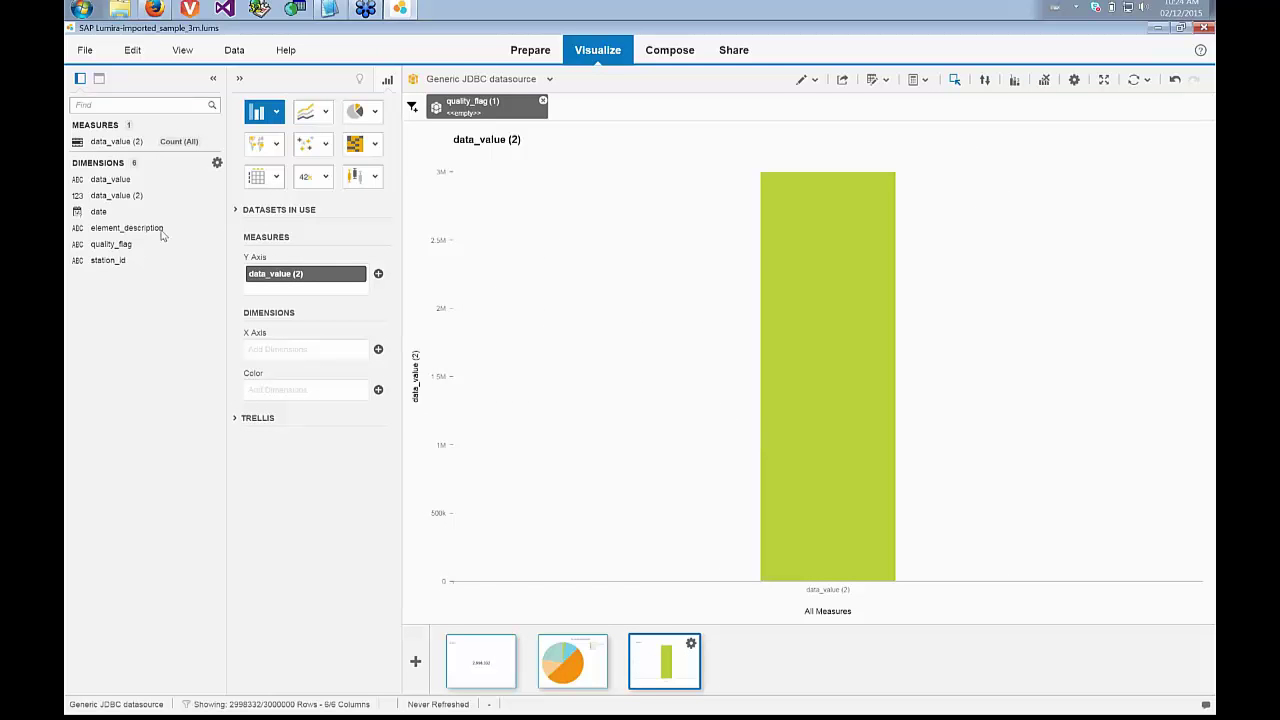
drag(161, 233, 636, 110)
click(423, 313)
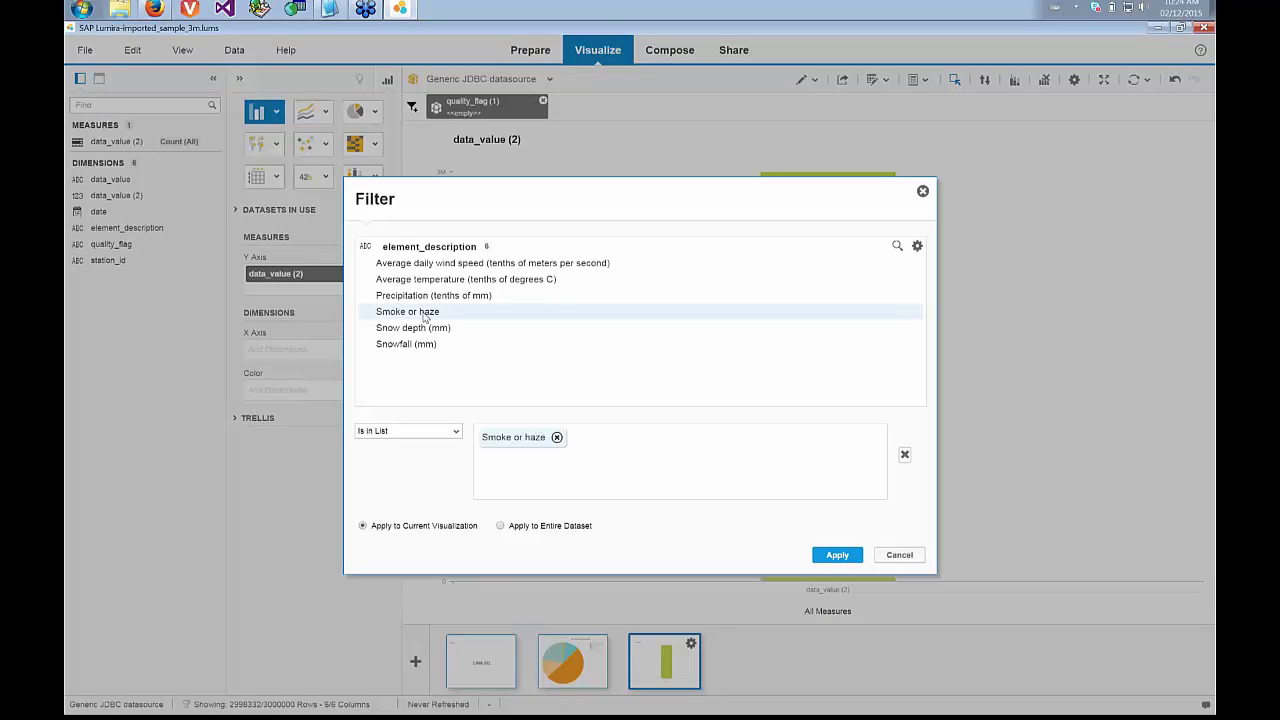
click(837, 556)
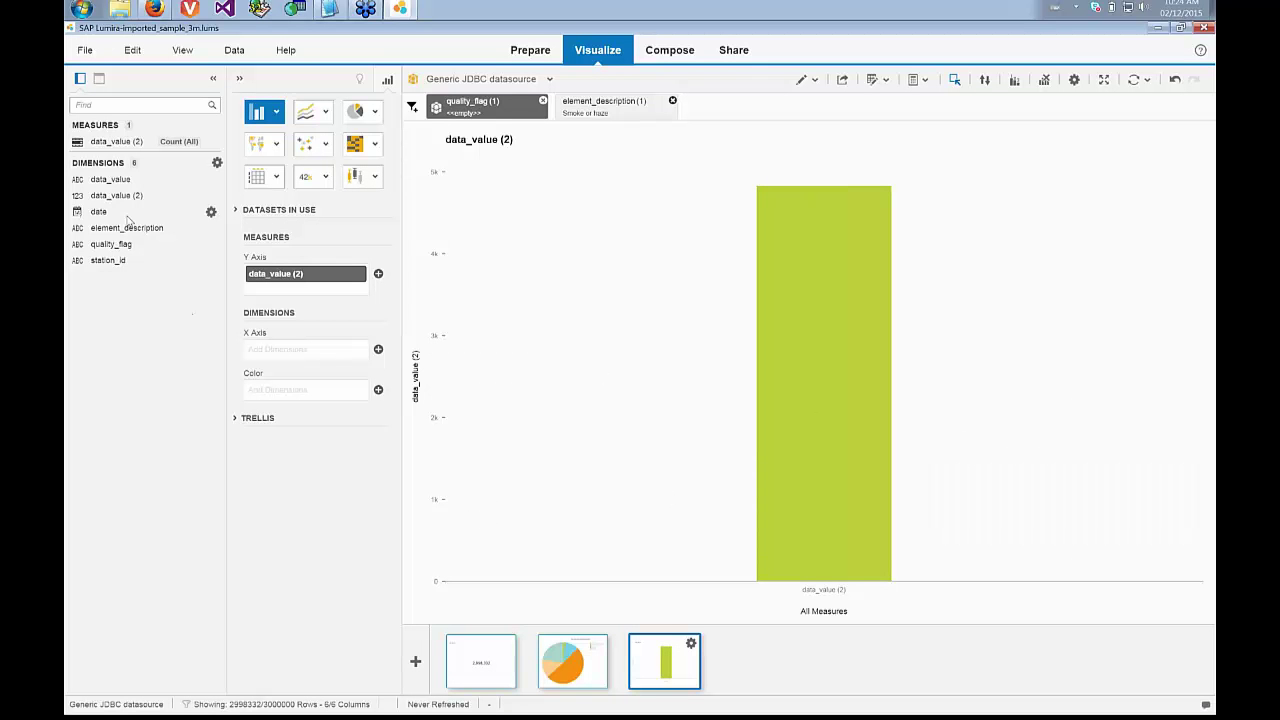
- Plot the column chart by the Month level of a new date/time hierarchy made from date, instead of by the raw date
drag(100, 211, 304, 354)
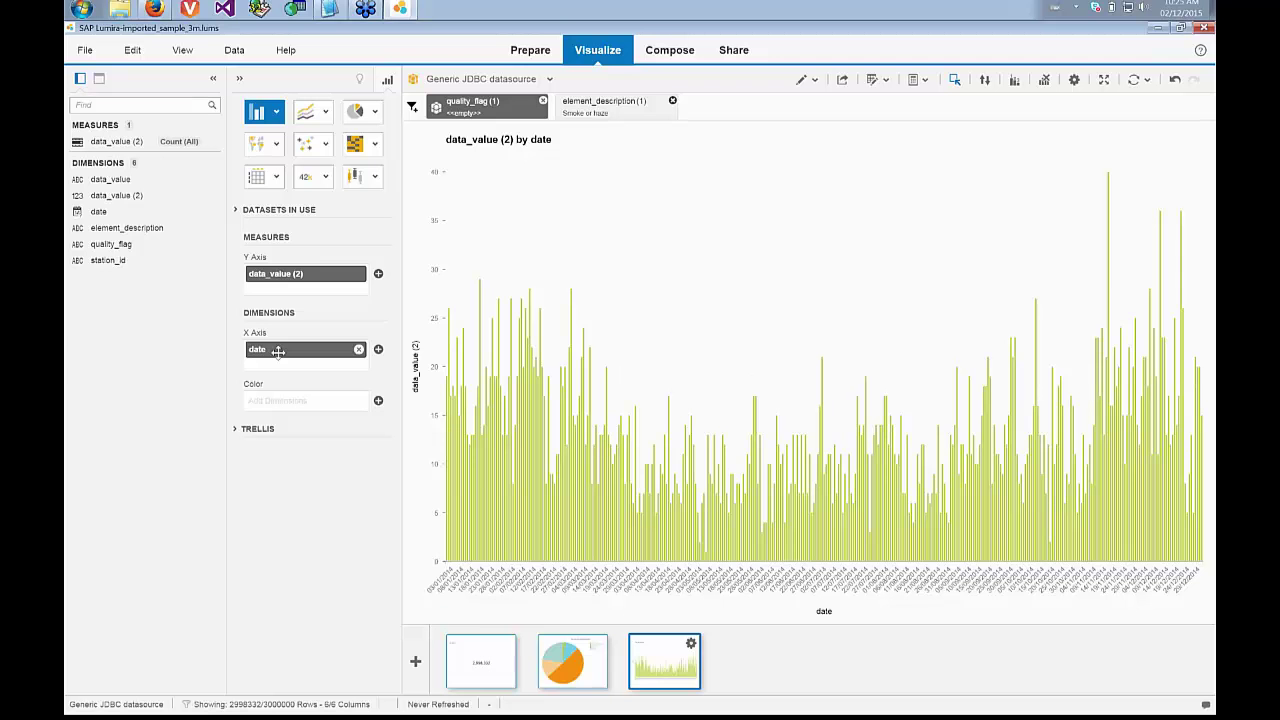
drag(254, 345, 128, 222)
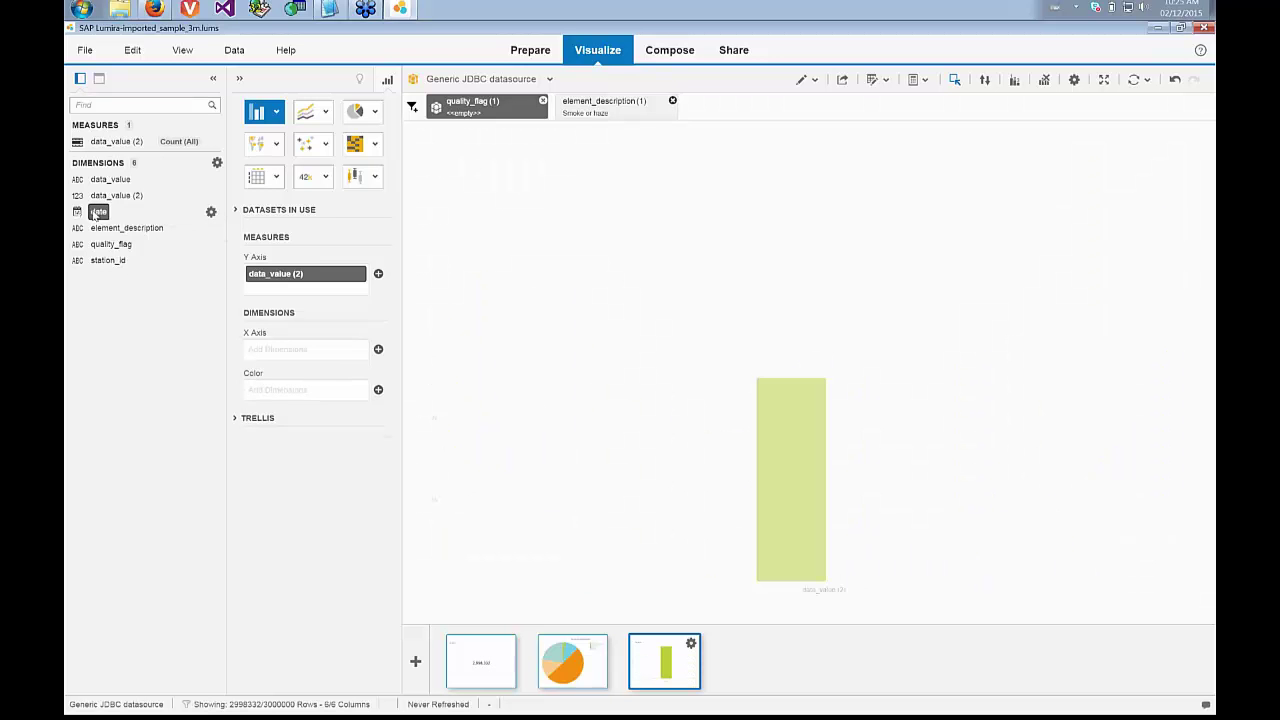
click(211, 213)
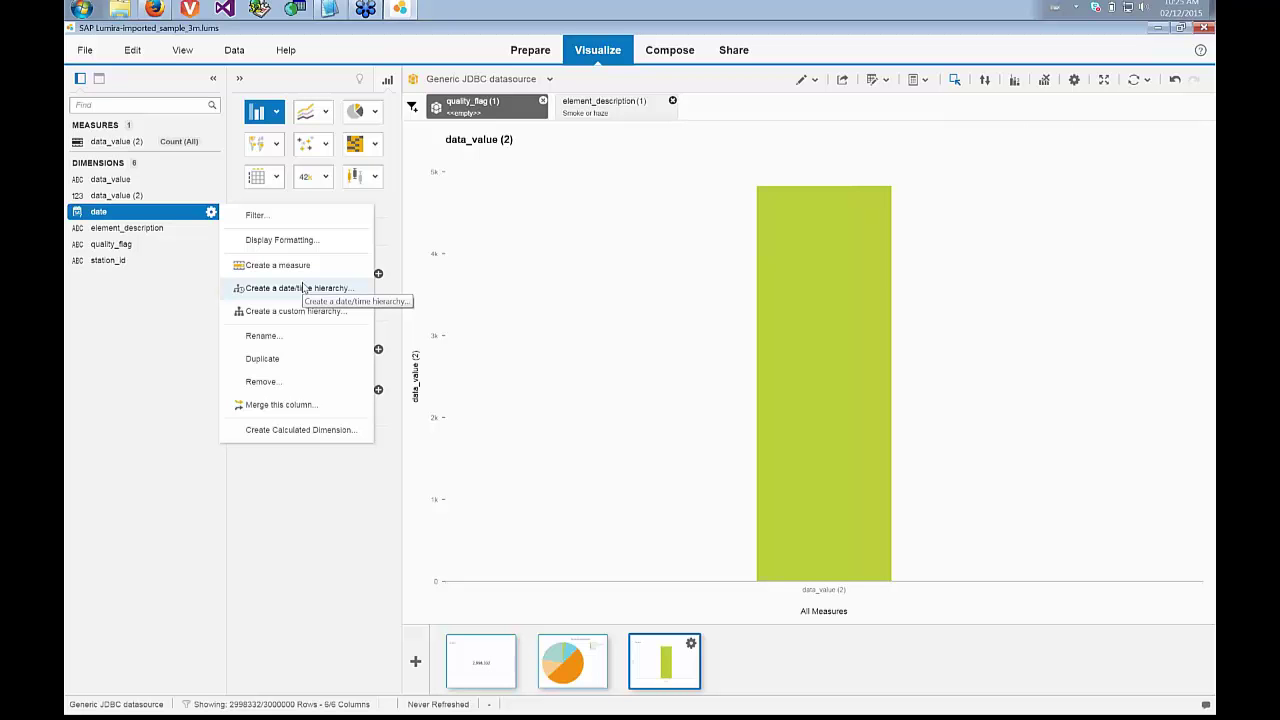
click(303, 288)
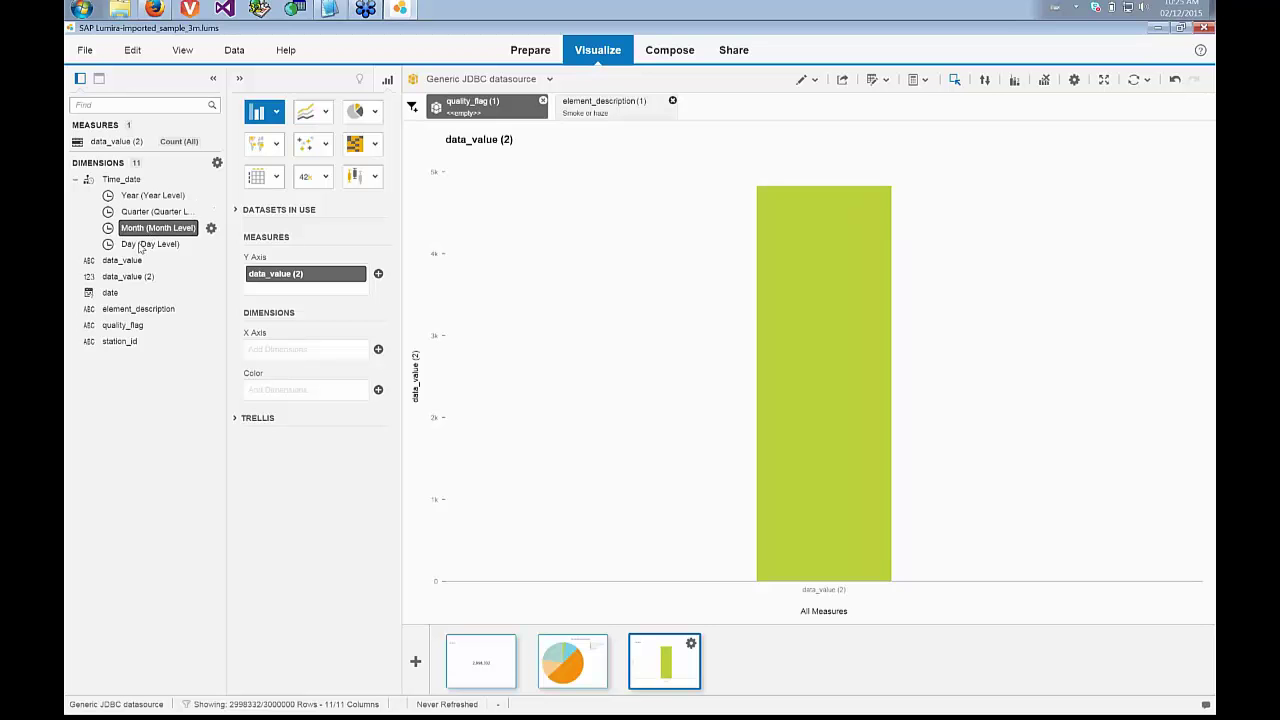
drag(143, 232, 237, 370)
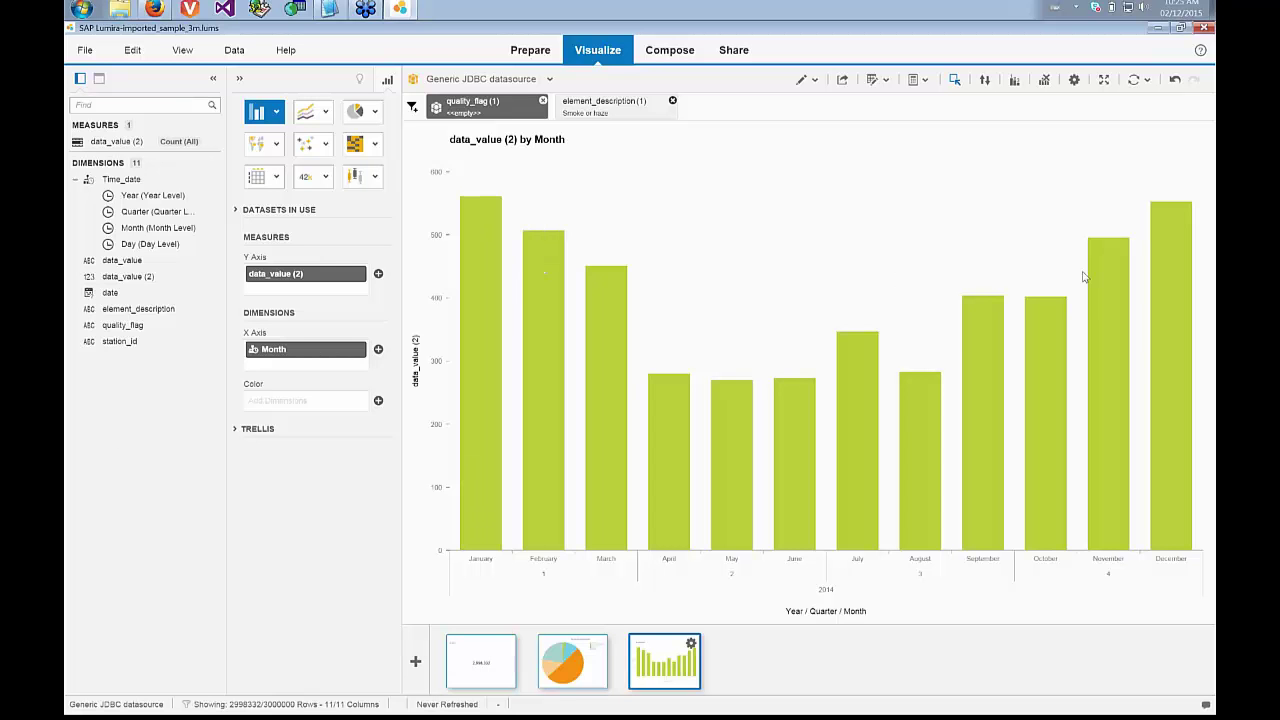
mouse_move(1188, 282)
- Add a bar chart of data_value (2) colored by element_description, filtered to Snow depth (mm) and Average temperature (tenths of degrees C) in the current visualization
click(416, 661)
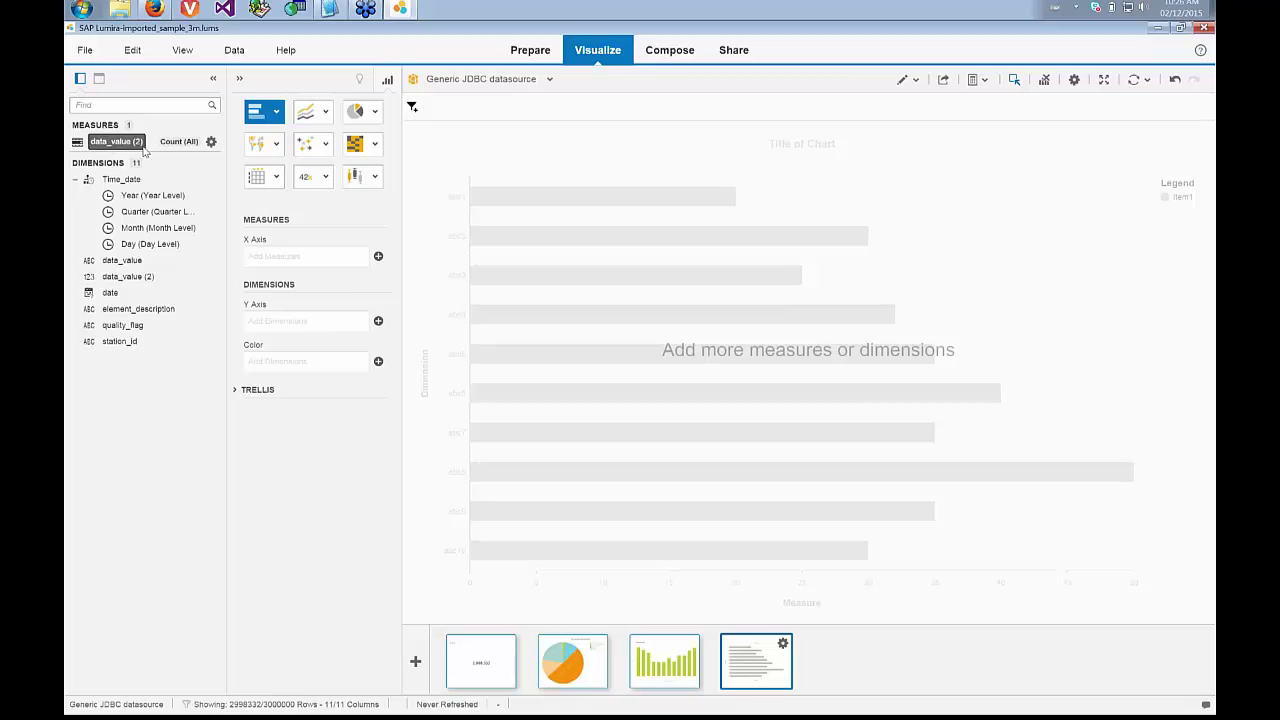
drag(112, 141, 310, 258)
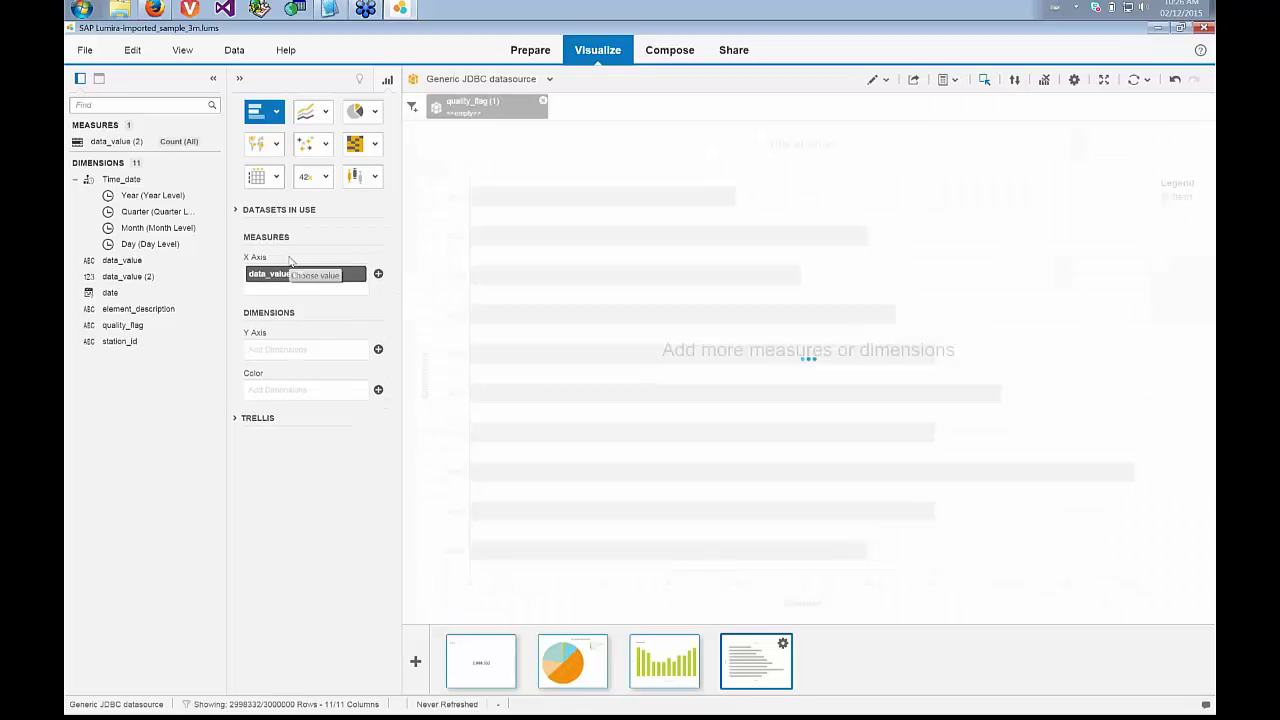
drag(138, 309, 594, 108)
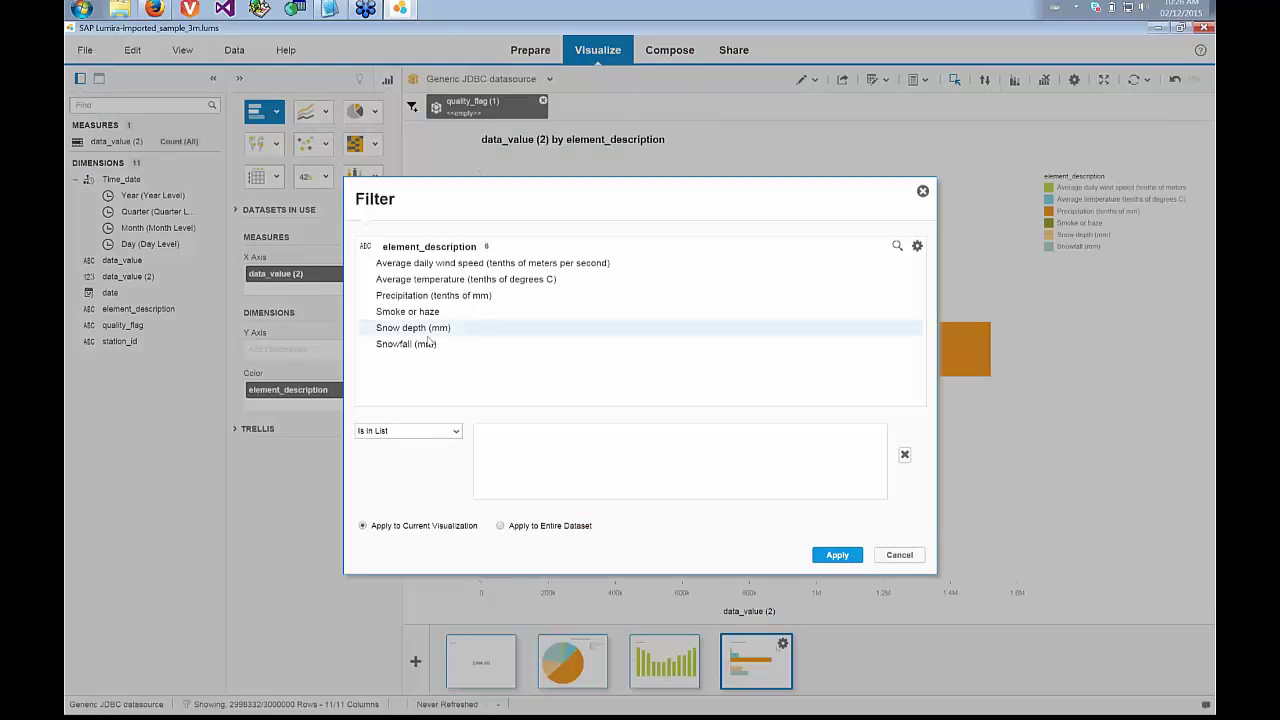
click(430, 328)
click(420, 344)
click(465, 328)
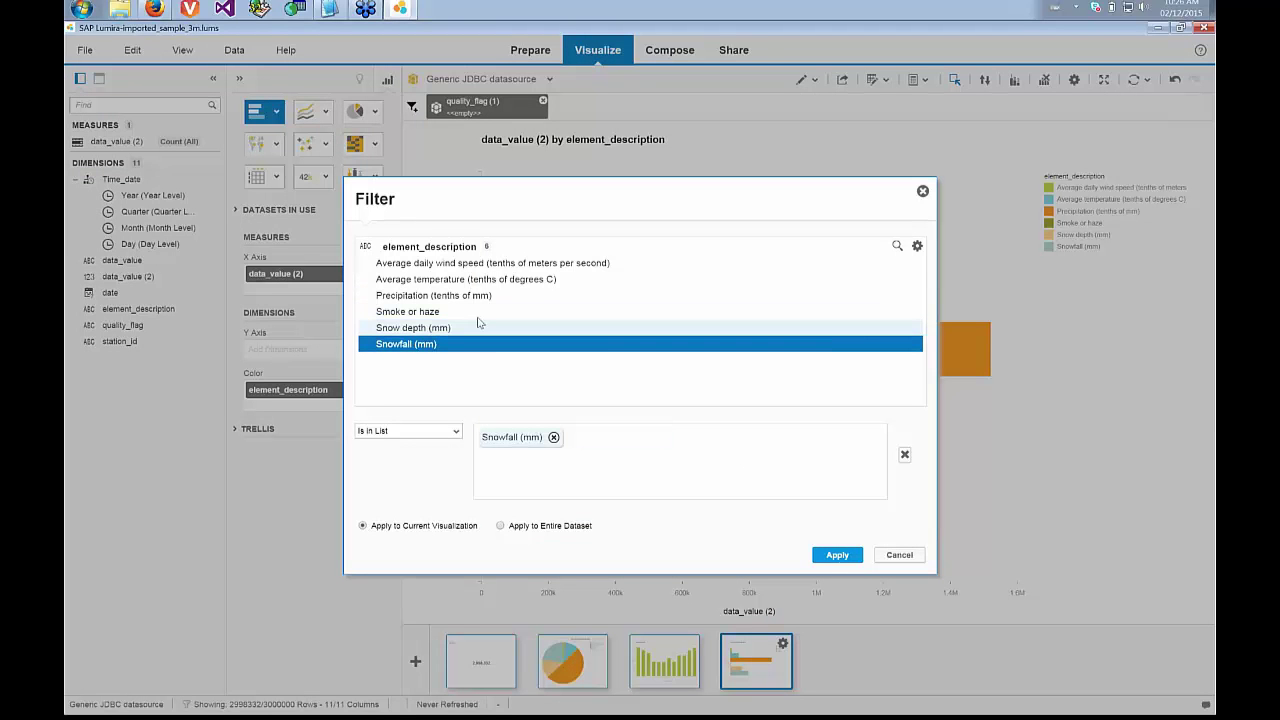
click(397, 347)
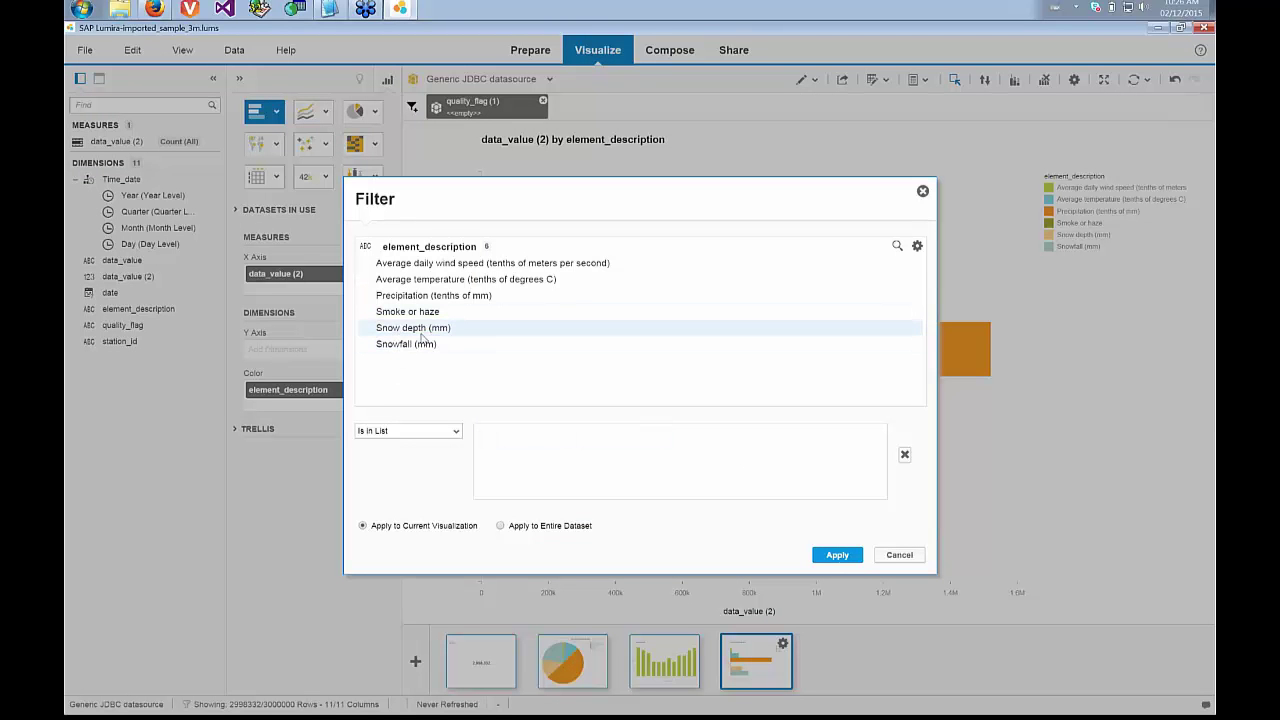
click(424, 331)
click(480, 280)
click(837, 555)
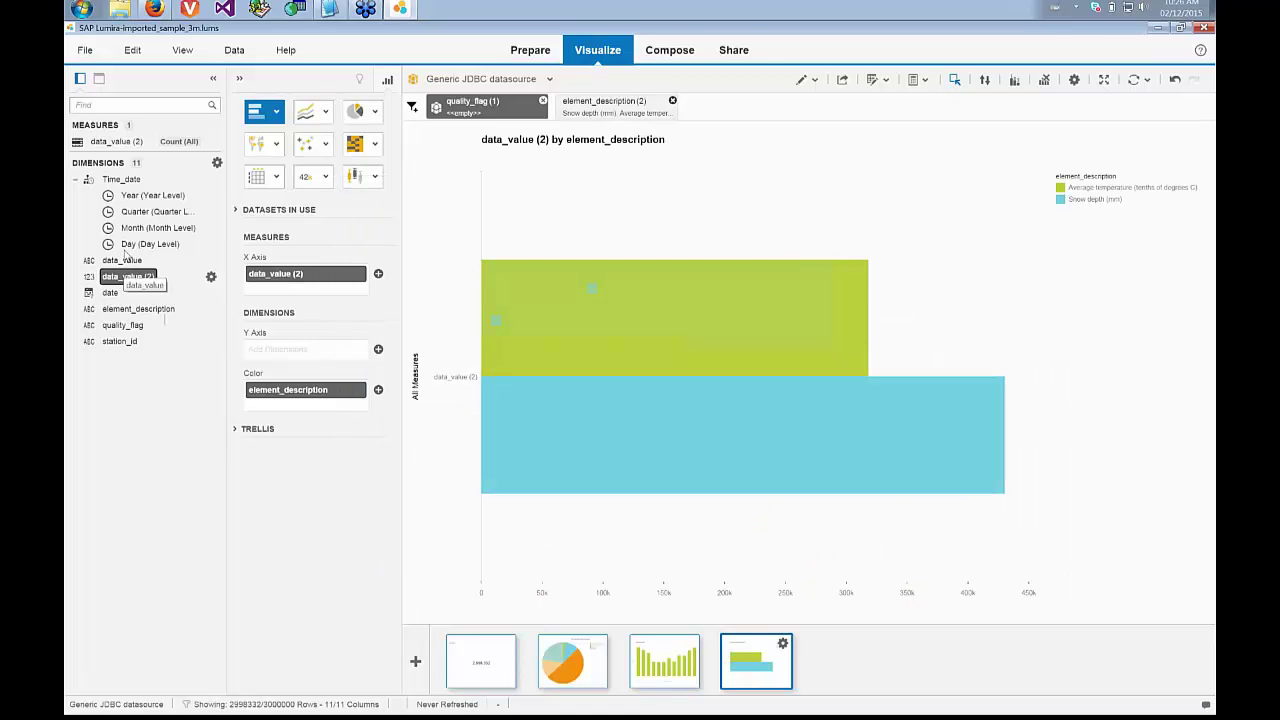
- Plot the snow depth and temperature chart by the Day level as a Line Chart for Date/Time Series
drag(145, 244, 300, 349)
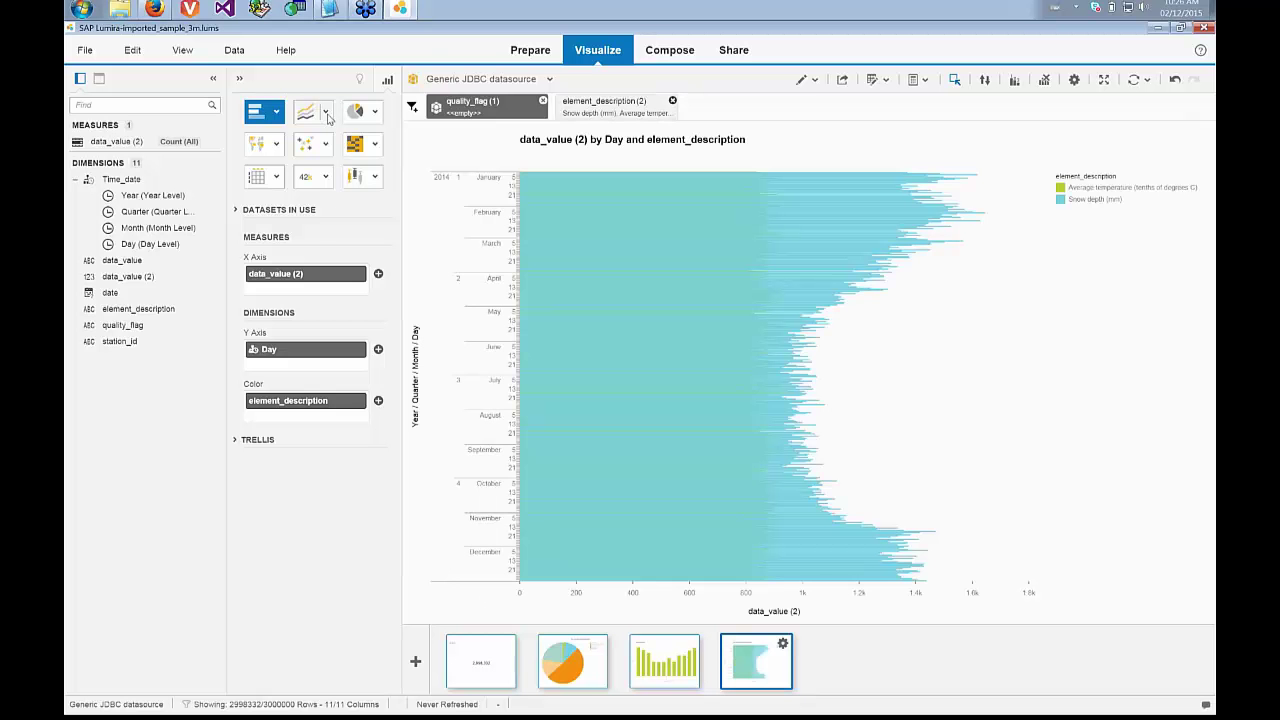
click(326, 113)
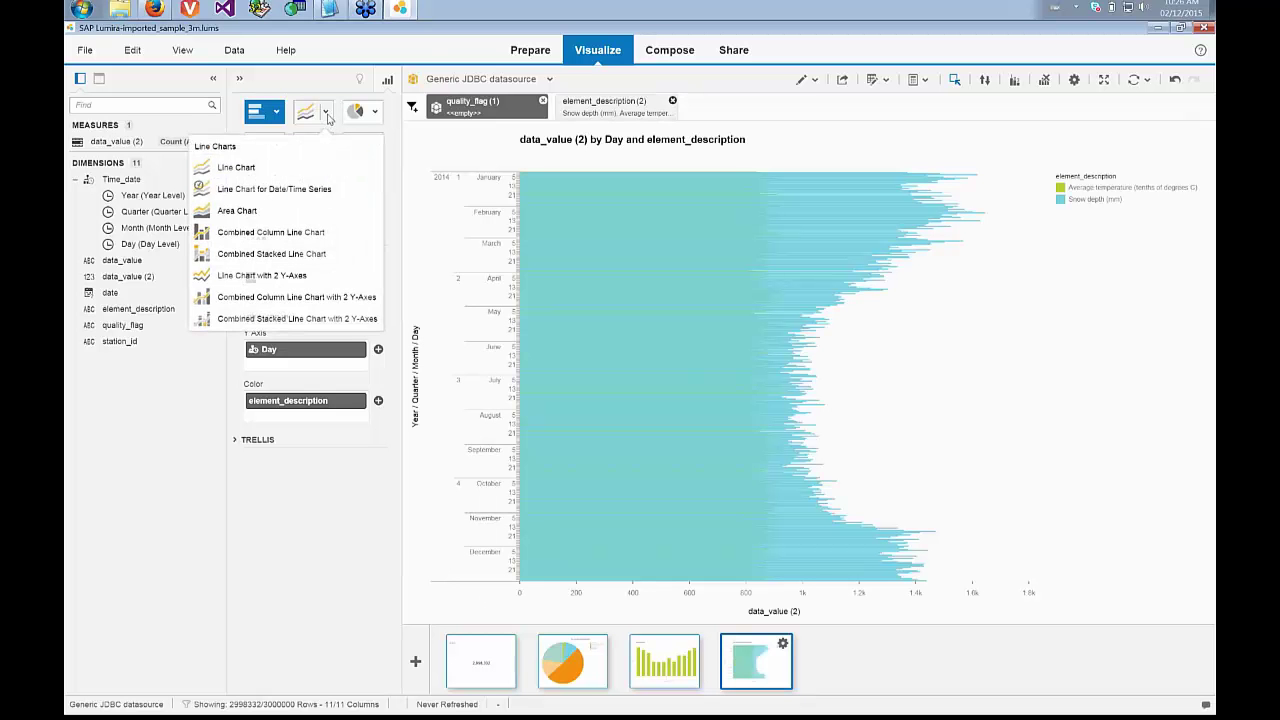
click(283, 191)
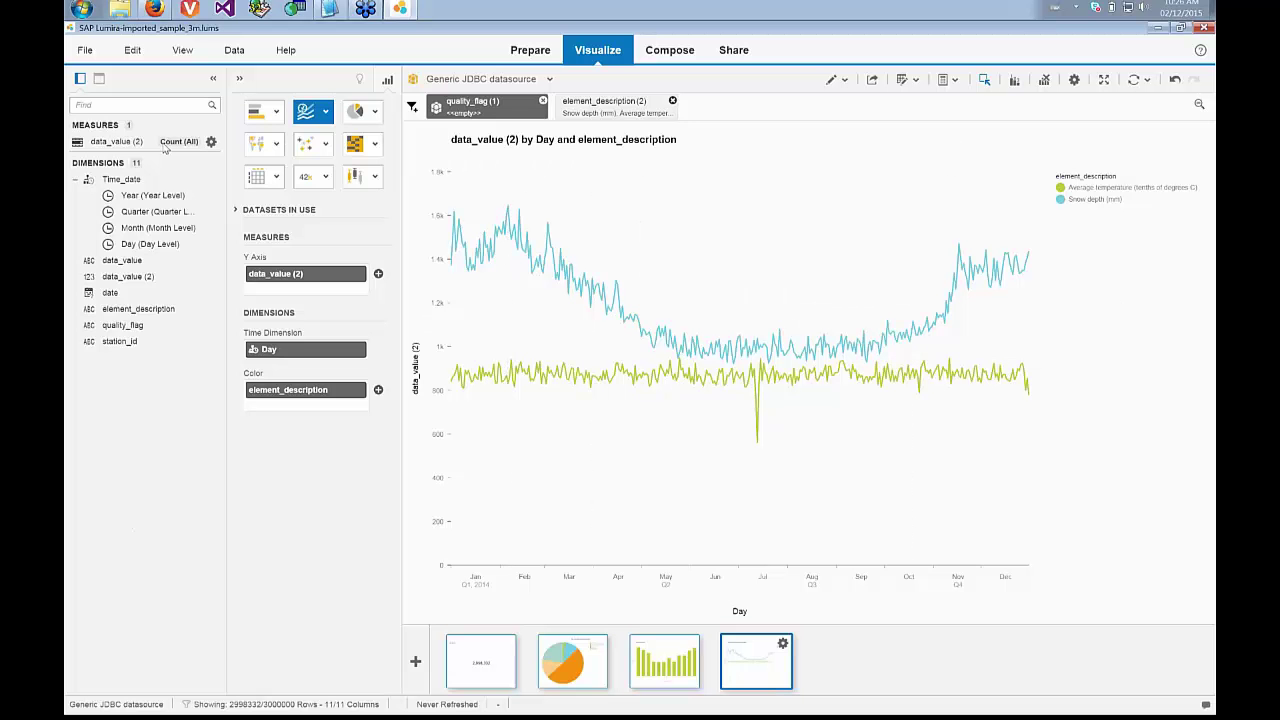
- Change the aggregation of the data_value (2) measure to Average
click(212, 142)
mouse_move(270, 145)
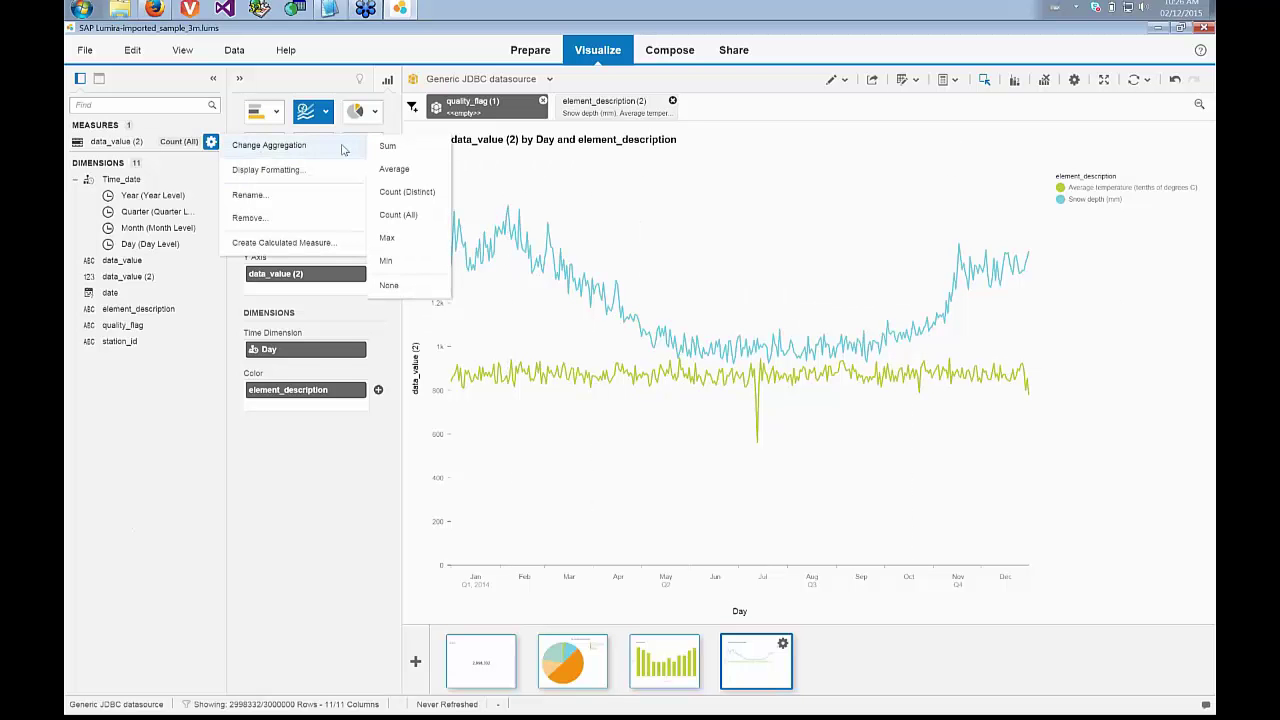
click(395, 169)
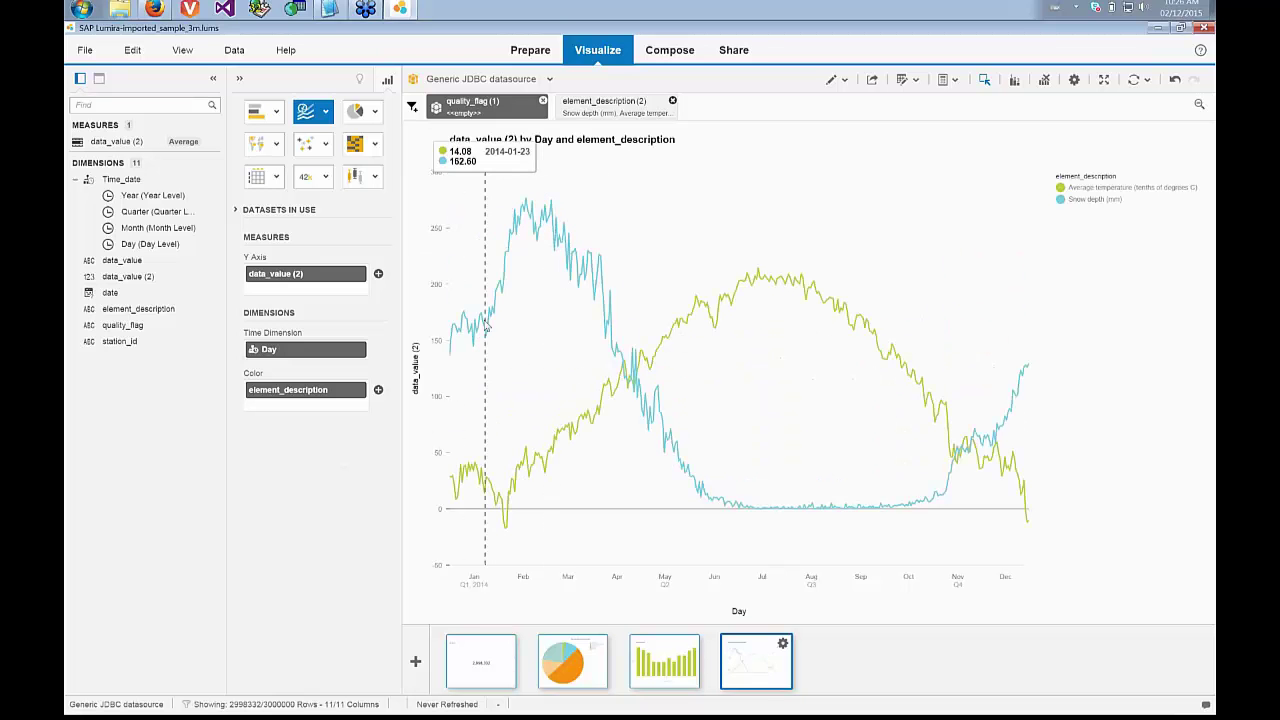
mouse_move(488, 482)
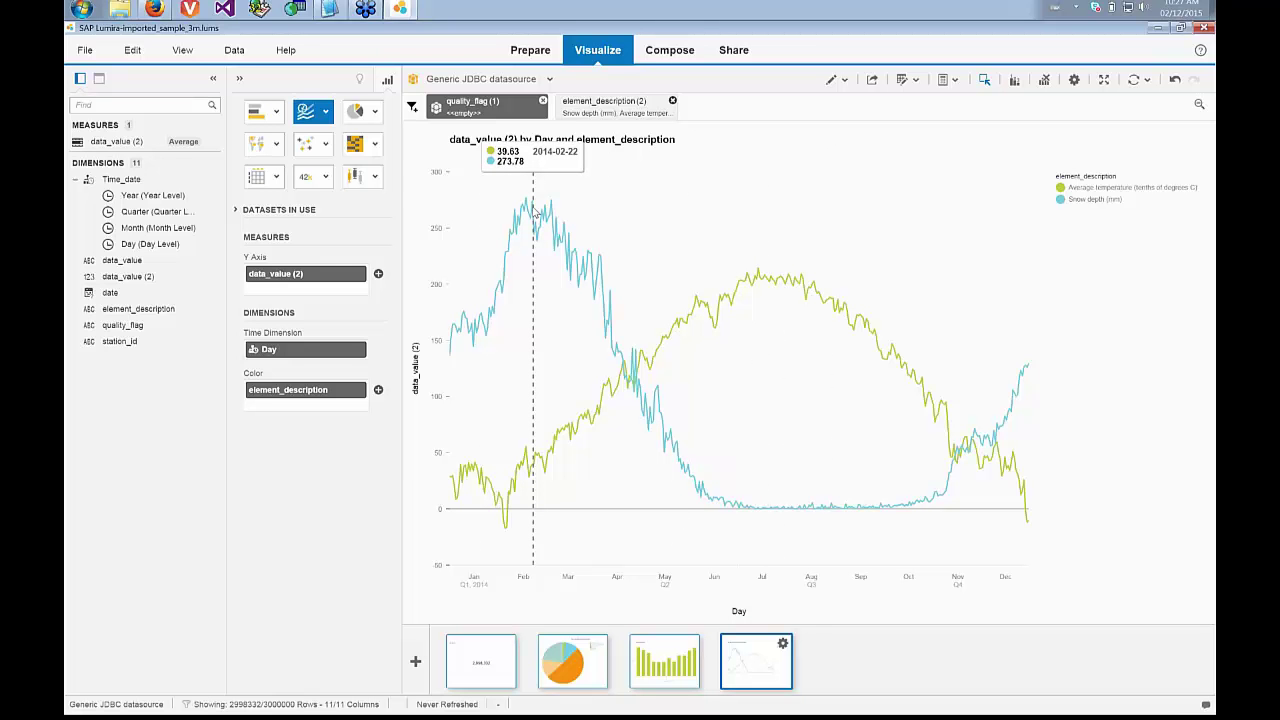
- Add a new visualization filtered on element_description to Snow depth (mm) and Snowfall (mm) in the current visualization
click(415, 662)
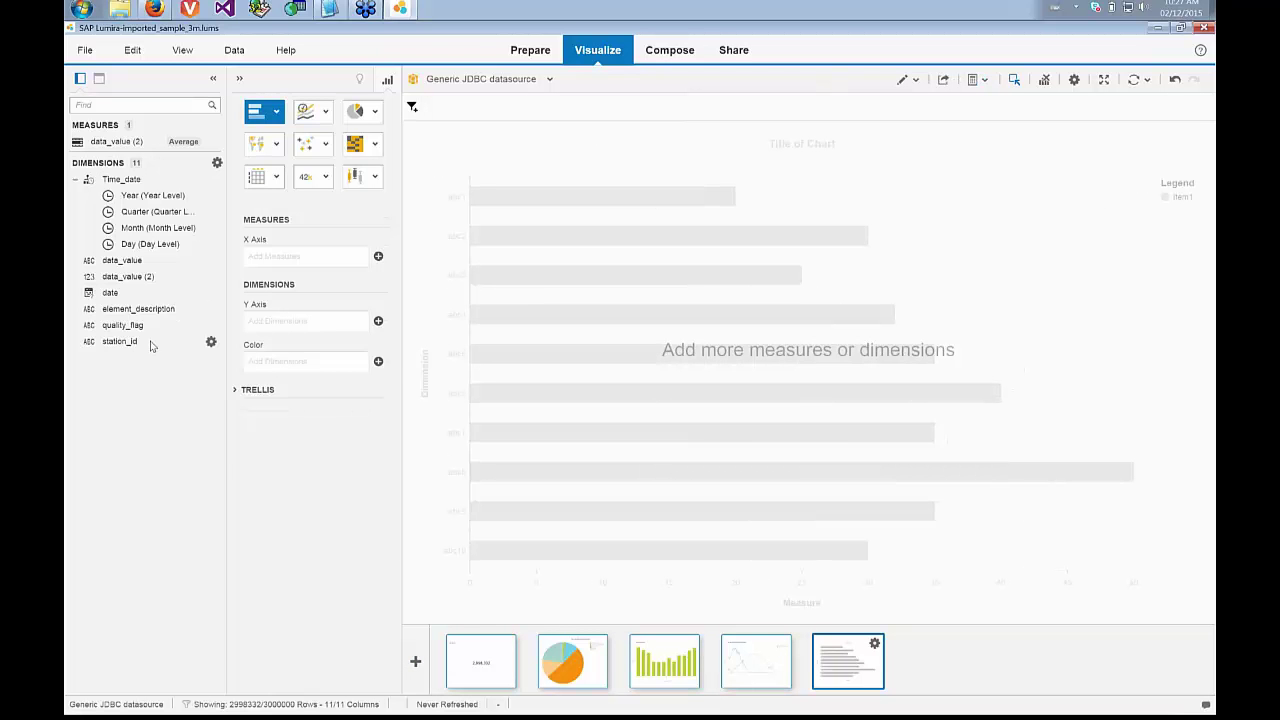
click(152, 313)
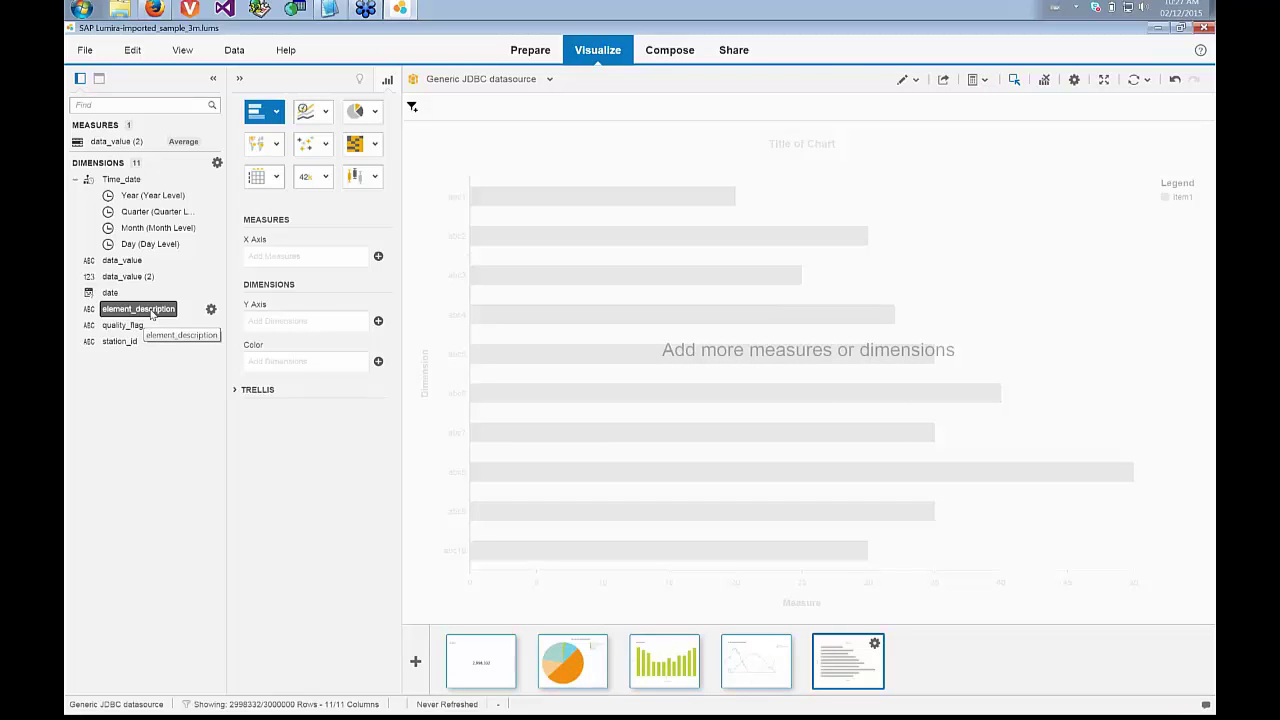
drag(152, 313, 577, 106)
click(416, 328)
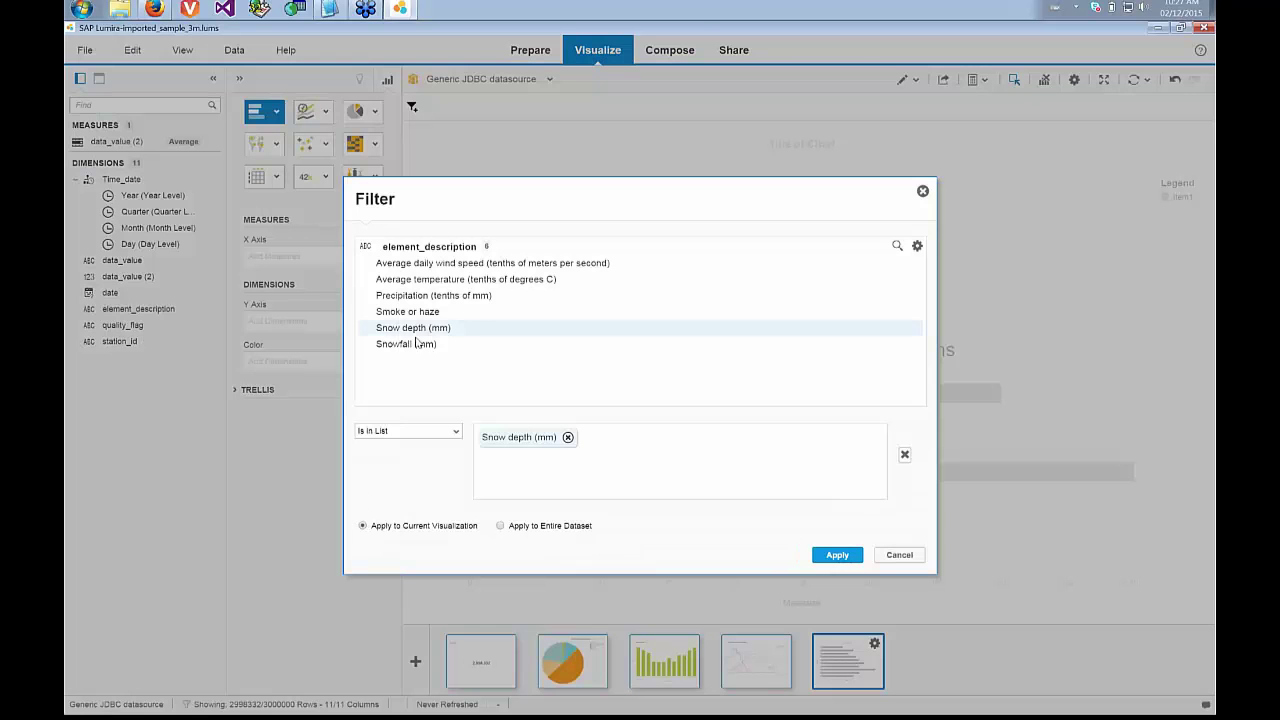
click(488, 344)
click(858, 555)
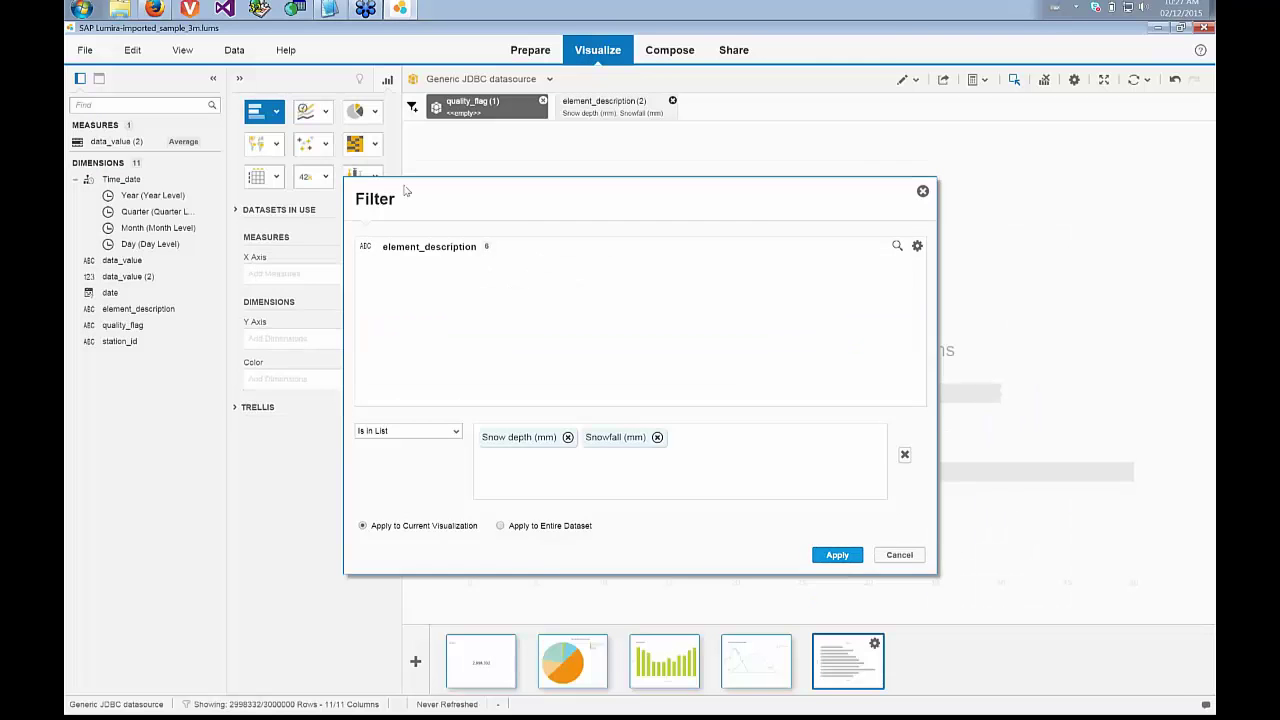
- Make the new visualization an area chart of data_value (2) by the Month level, colored by element_description
click(328, 113)
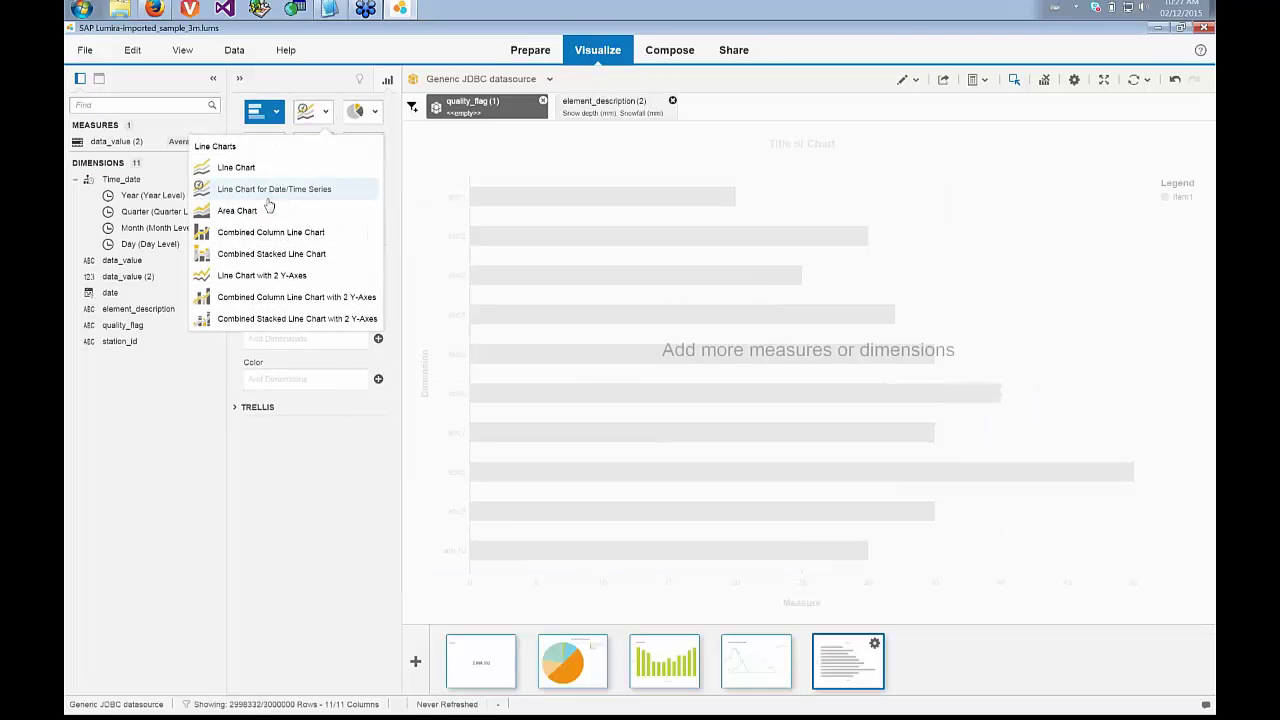
click(240, 210)
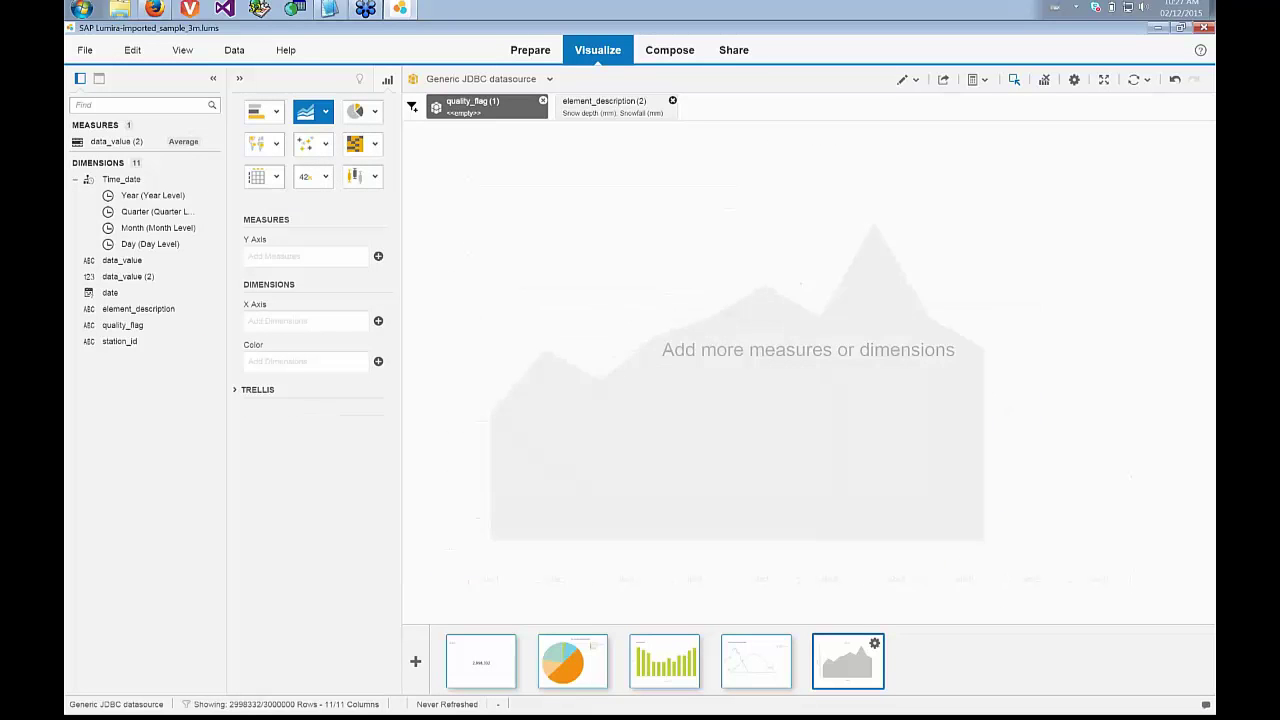
drag(158, 227, 297, 316)
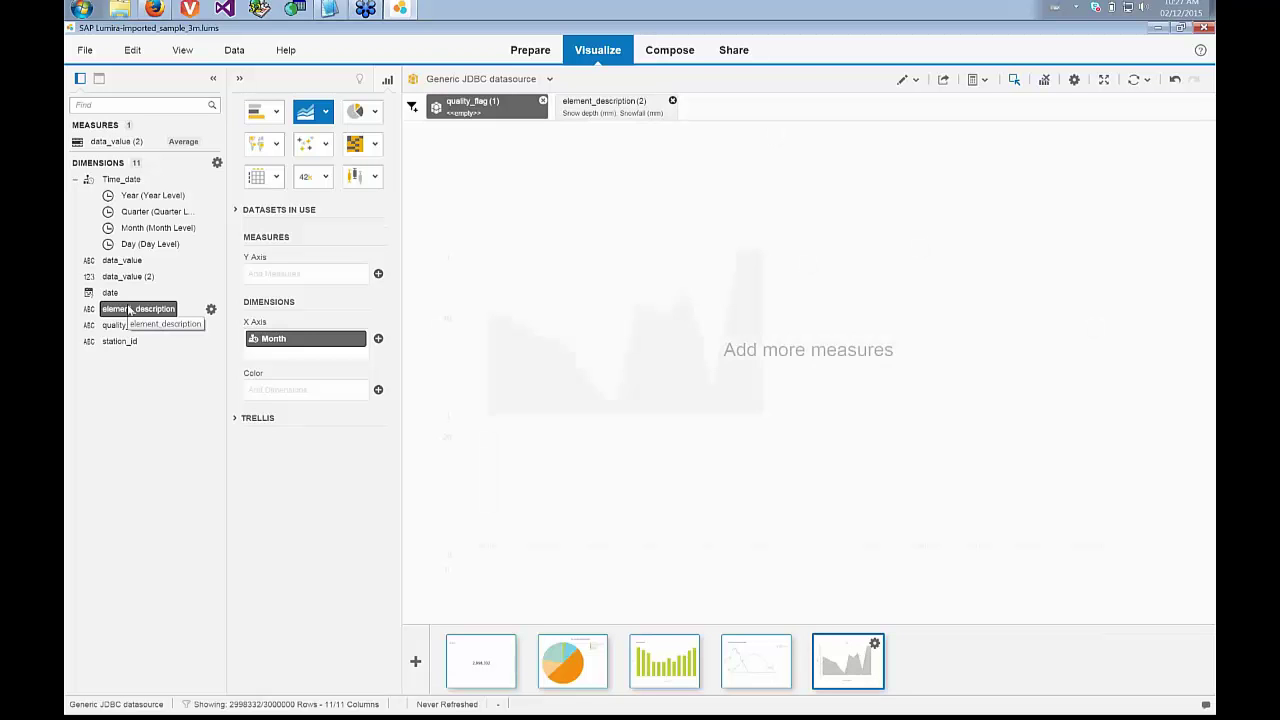
drag(129, 310, 288, 390)
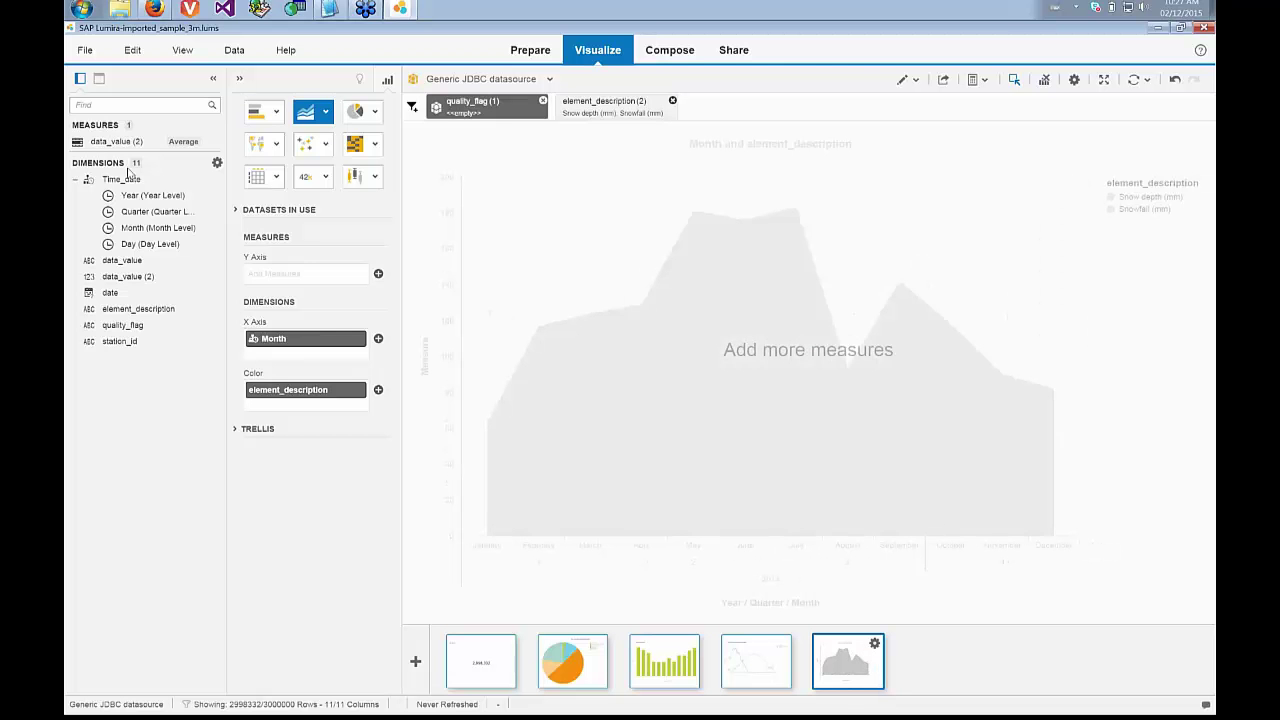
drag(116, 141, 324, 275)
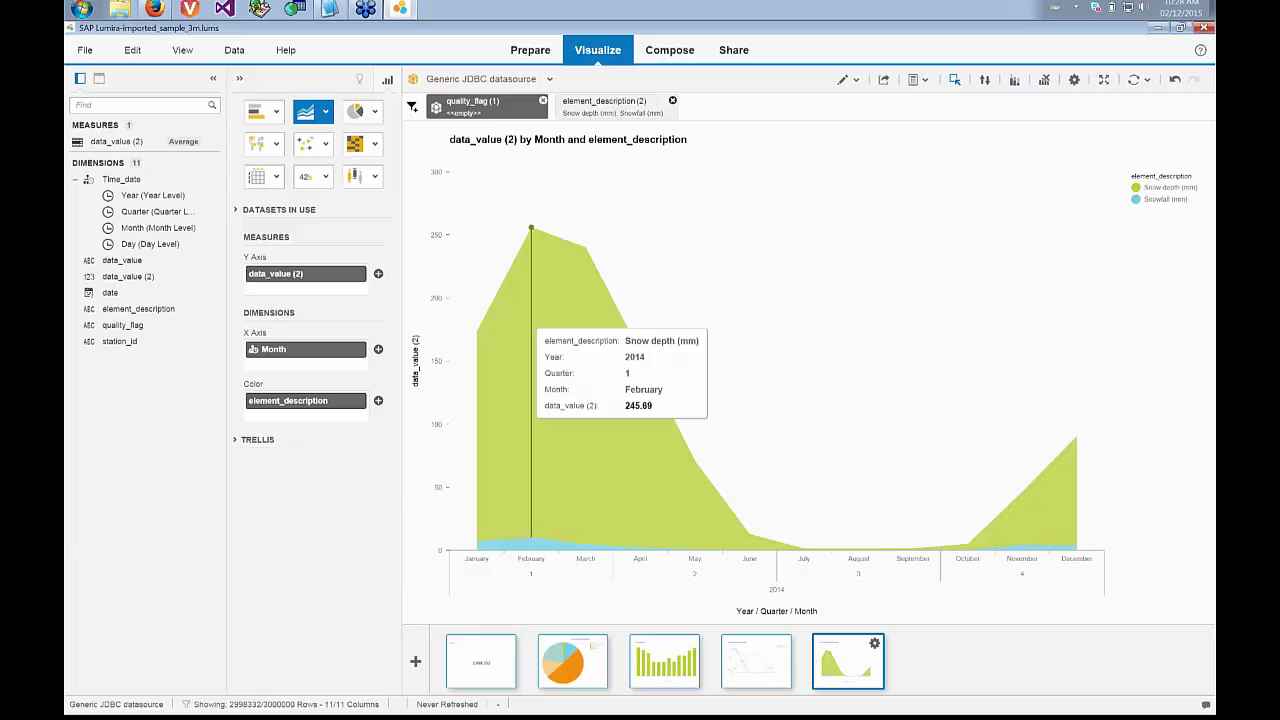
mouse_move(487, 336)
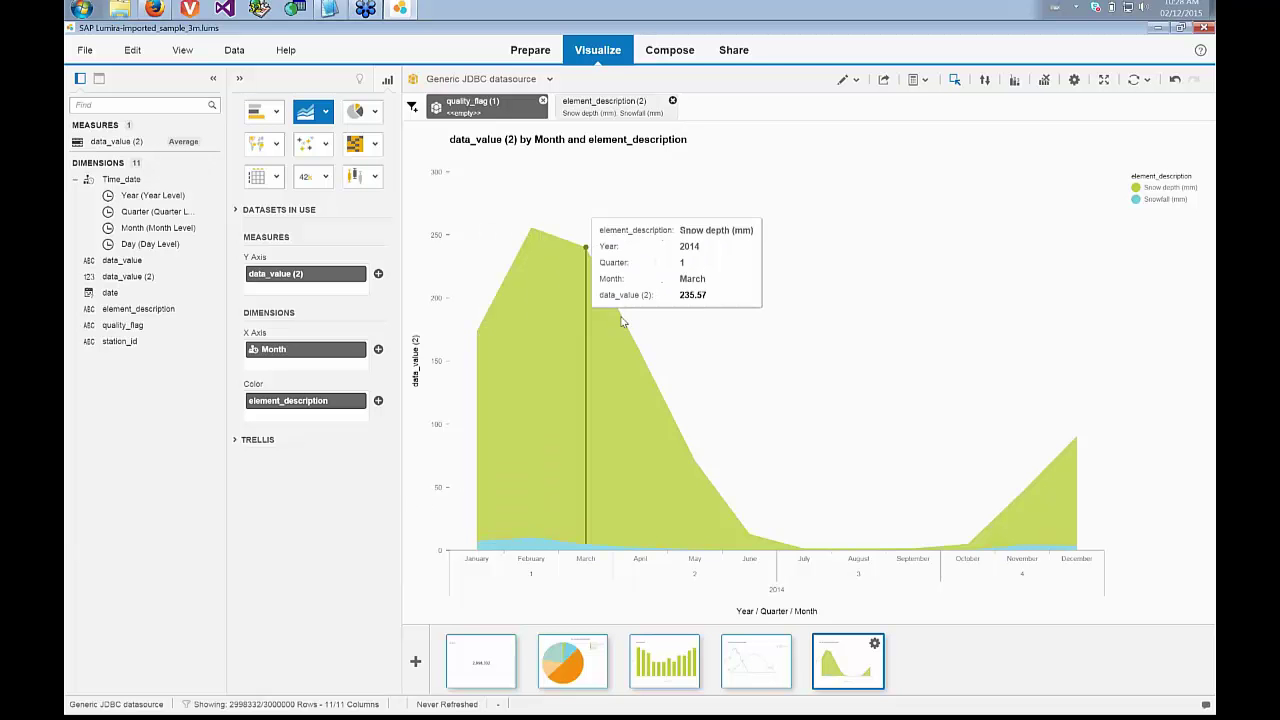
- Change the aggregation of data_value (2) to Max and examine the monthly snow depth and snowfall values in the area chart
click(211, 142)
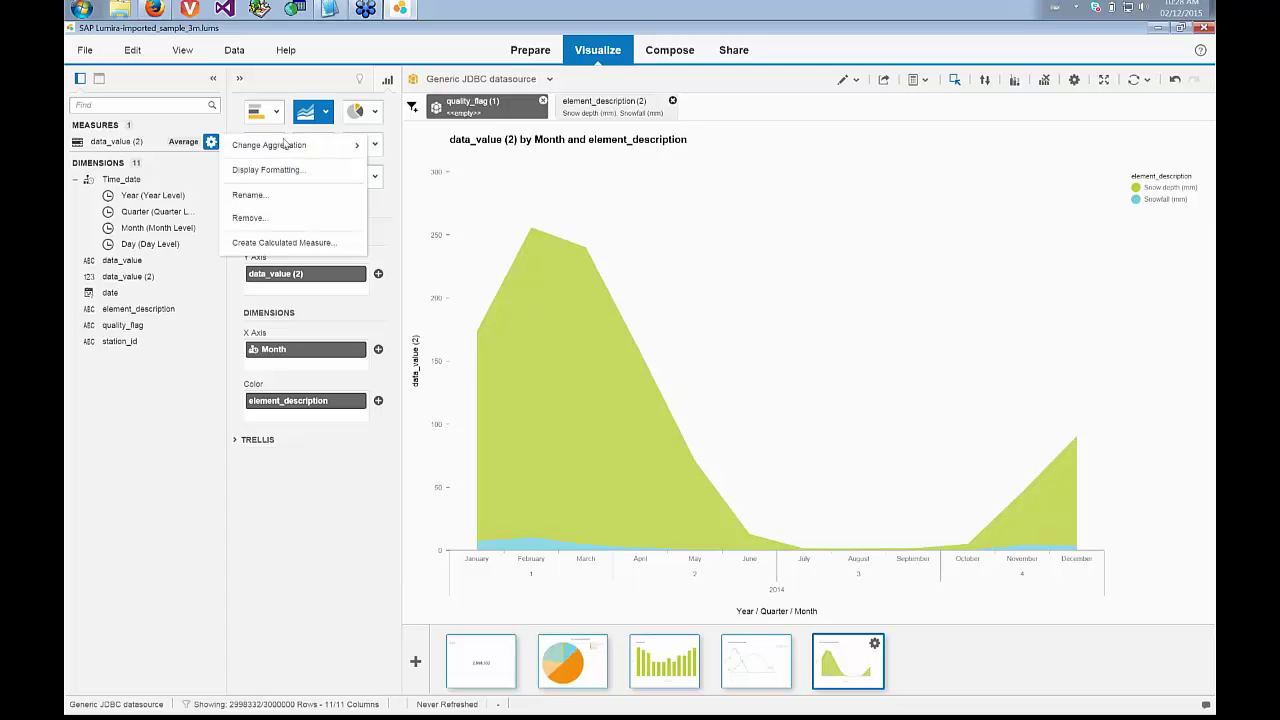
mouse_move(268, 145)
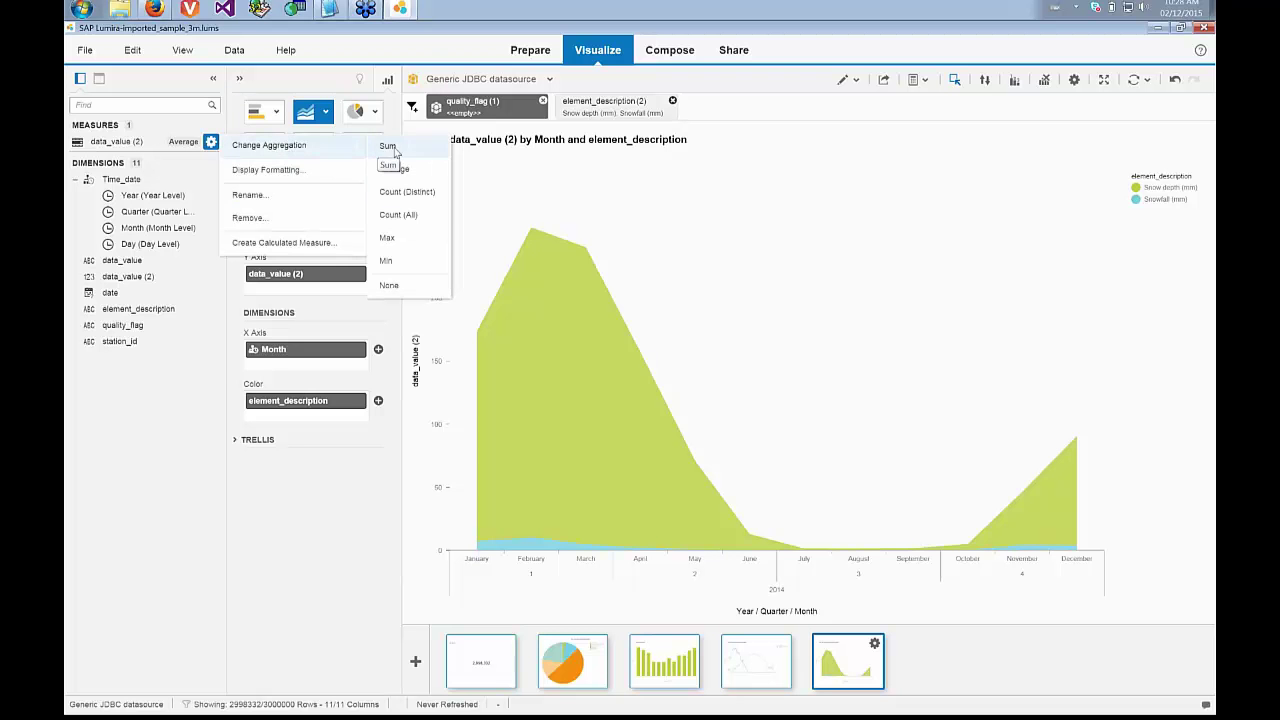
click(398, 238)
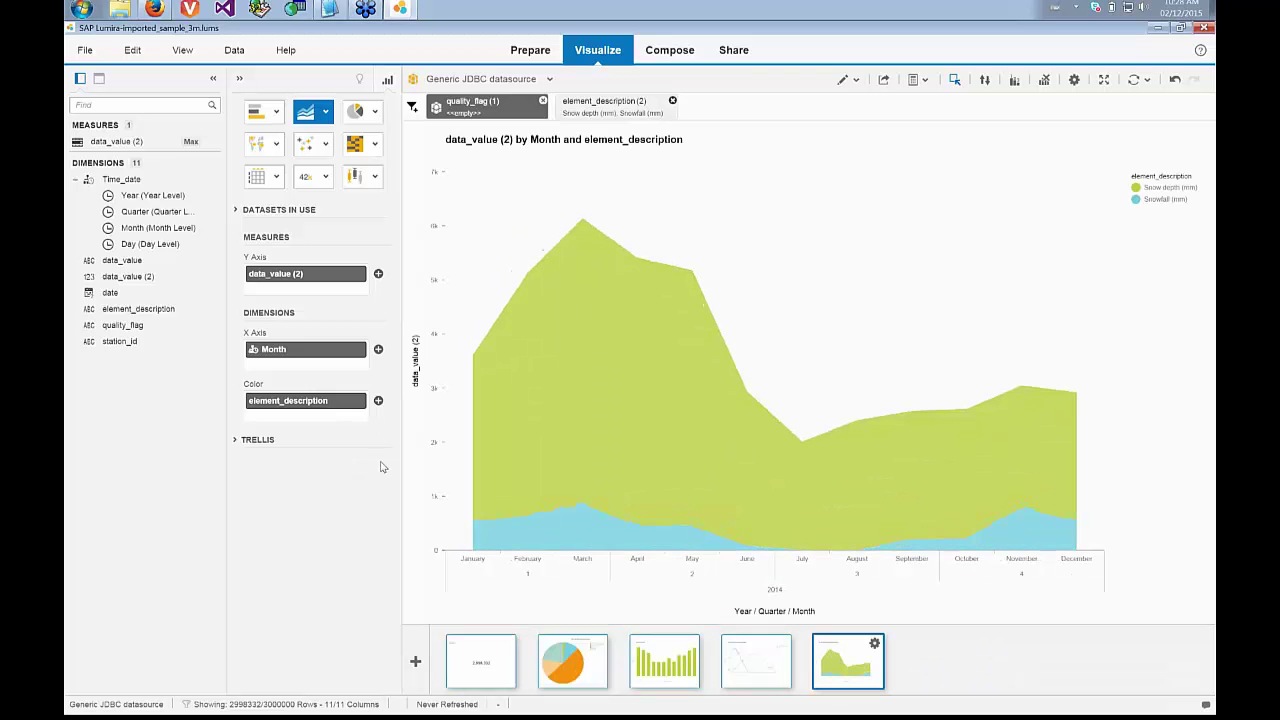
mouse_move(490, 536)
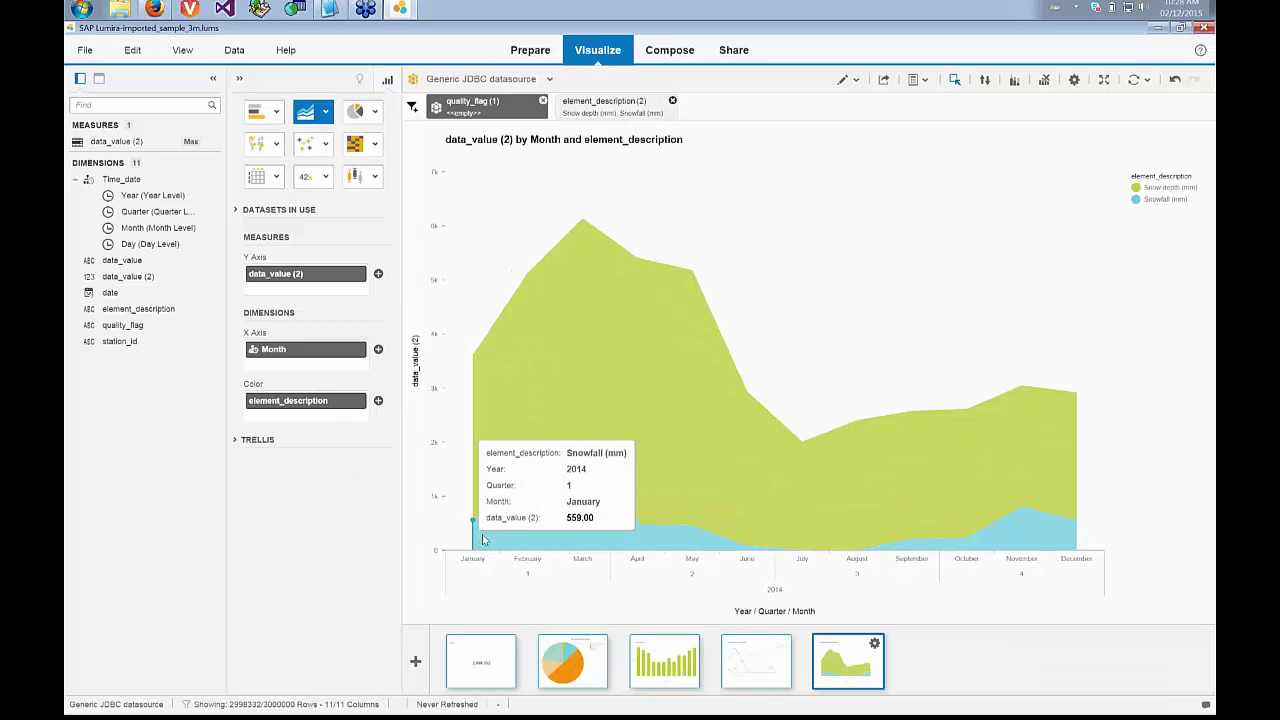
mouse_move(484, 450)
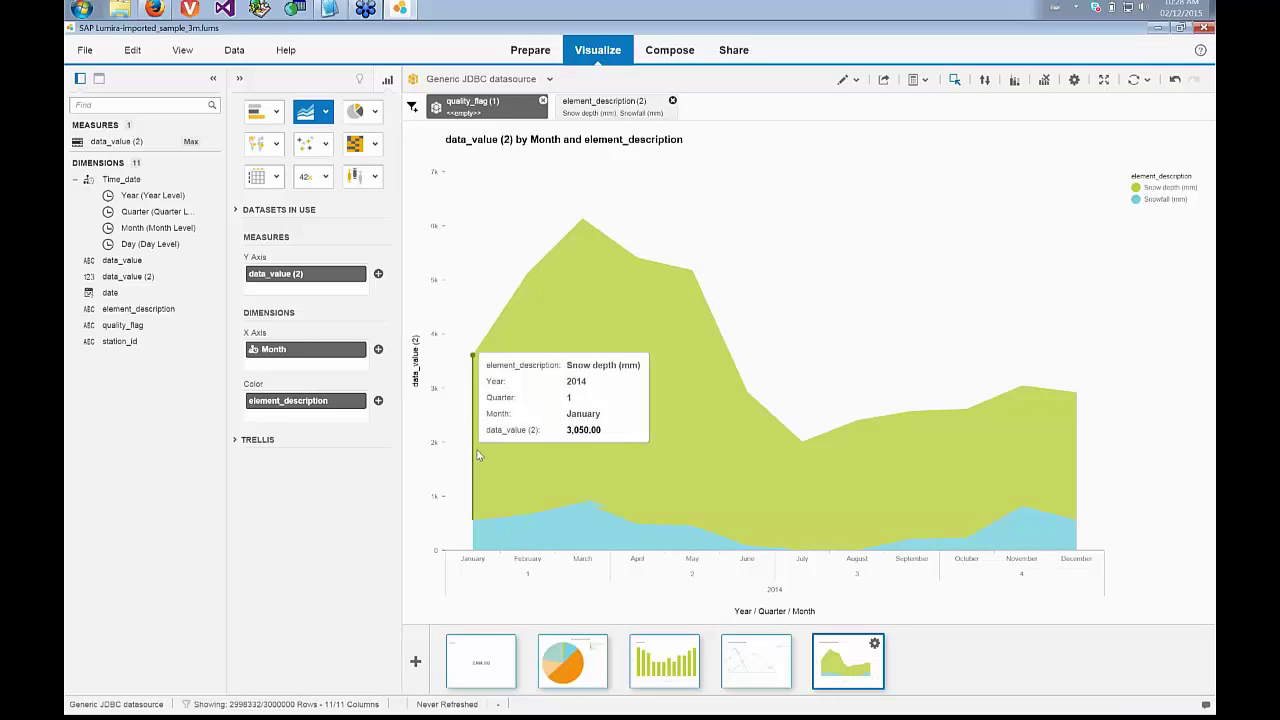
mouse_move(560, 375)
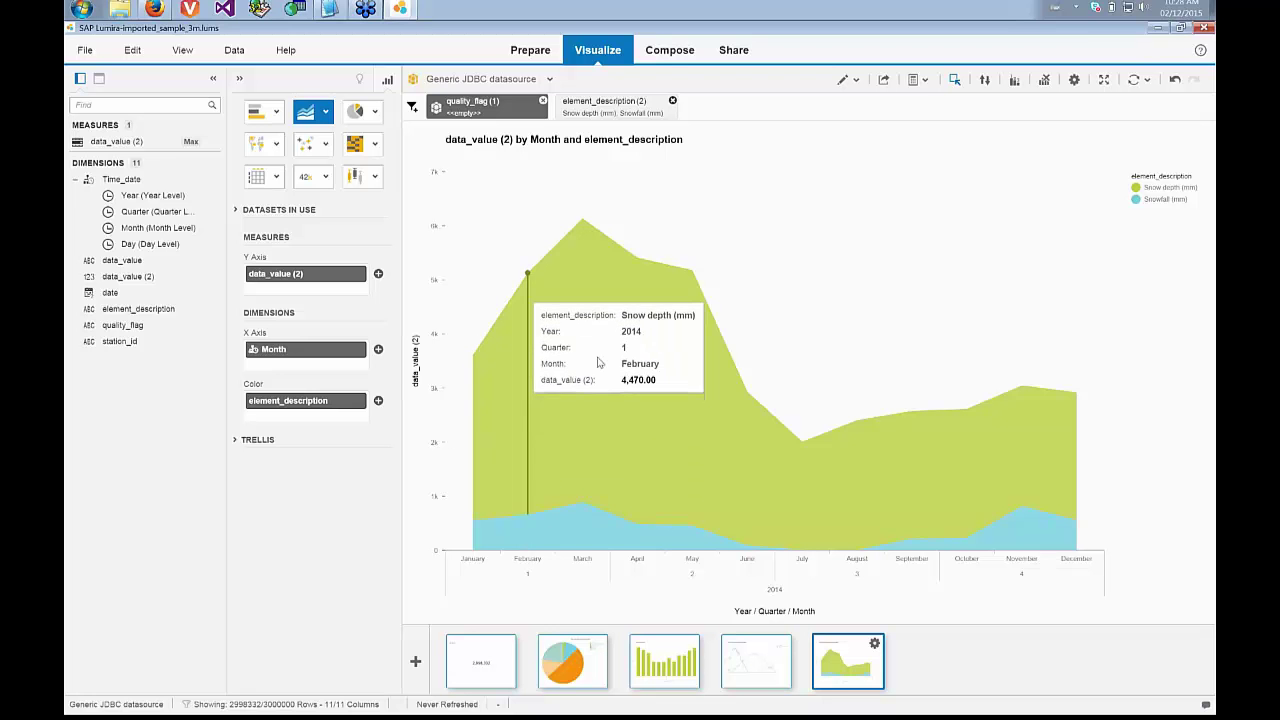
mouse_move(753, 497)
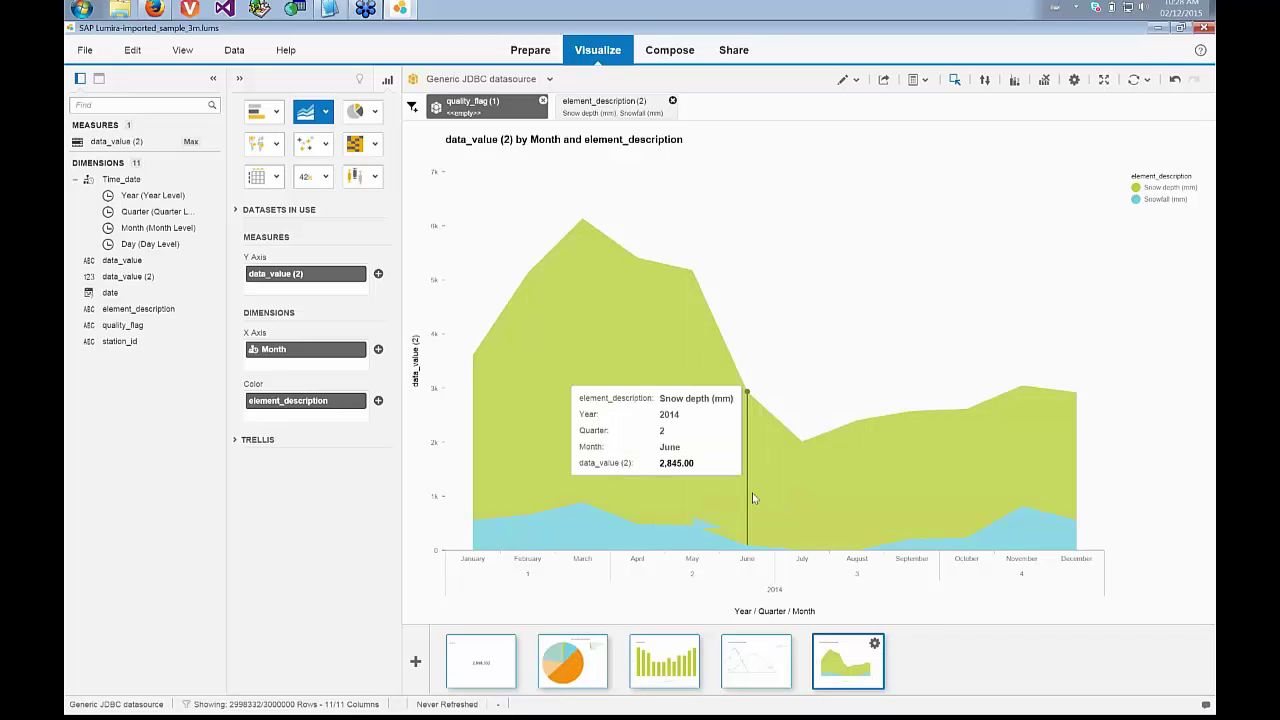